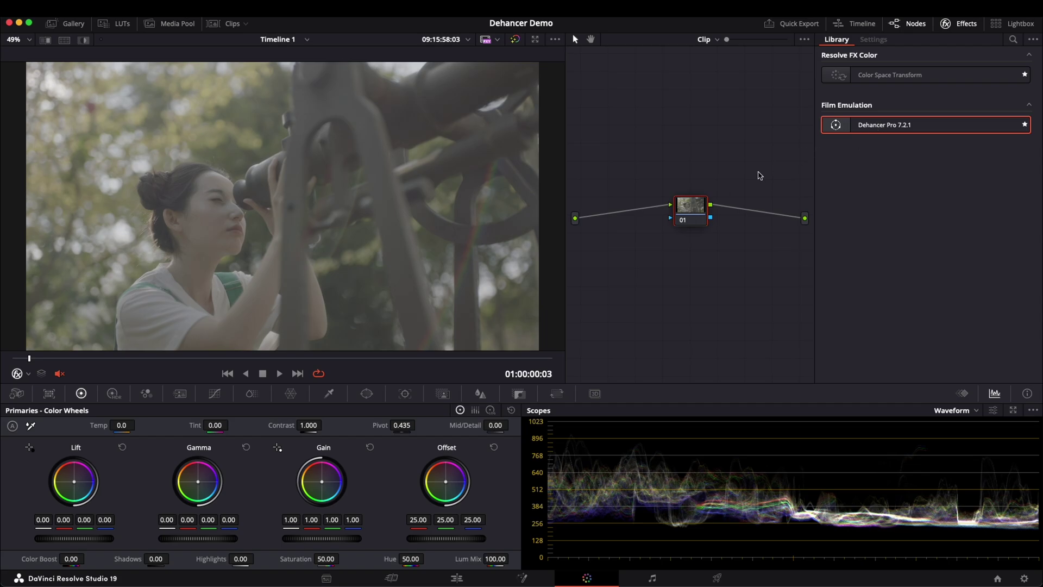
- Add serial node 02 after node 01 with Option+S
{"action": "key", "text": "alt+s"}
- Move node 01 left and label the nodes 'CST' and 'Dehancer'
{"action": "left_click_drag", "start_coordinate": [690, 212], "coordinate": [628, 213]}
{"action": "right_click", "coordinate": [628, 213]}
{"action": "left_click", "coordinate": [674, 238]}
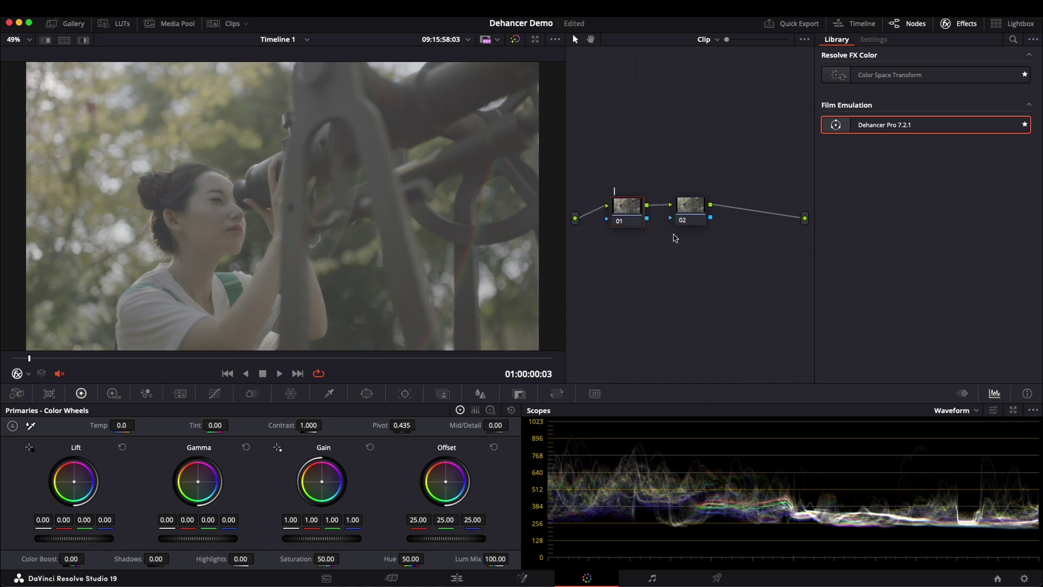
{"action": "type", "text": "c"}
{"action": "left_click", "coordinate": [698, 211]}
{"action": "right_click", "coordinate": [698, 211]}
{"action": "left_click", "coordinate": [749, 229]}
{"action": "type", "text": "D"}
{"action": "key", "text": "Return"}
- Apply Color Space Transform to the CST node with ARRI Wide Gamut 3 input and ARRI LogC3 gamma
{"action": "left_click_drag", "start_coordinate": [878, 78], "coordinate": [626, 207]}
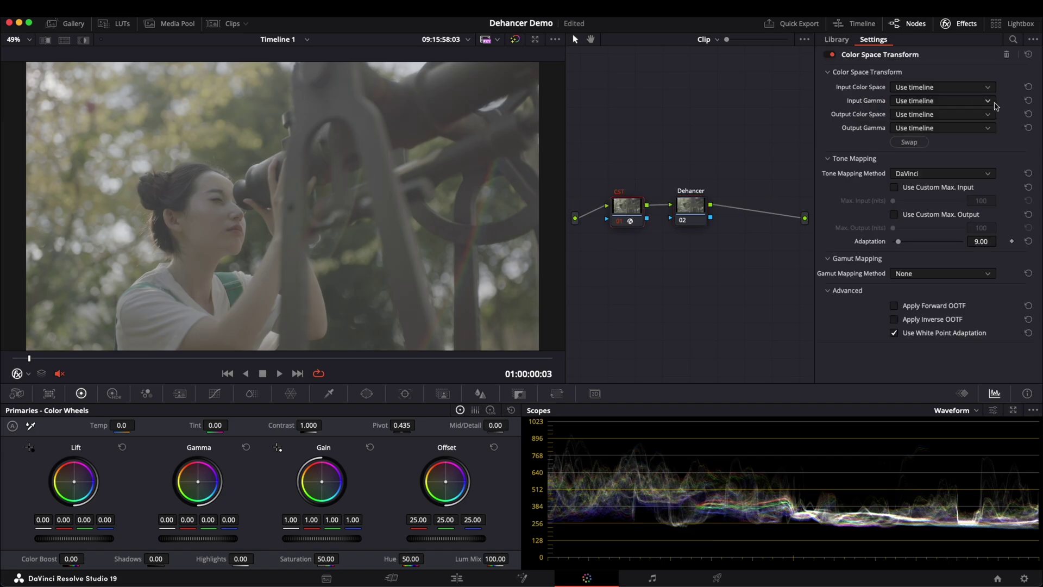
{"action": "left_click", "coordinate": [961, 88]}
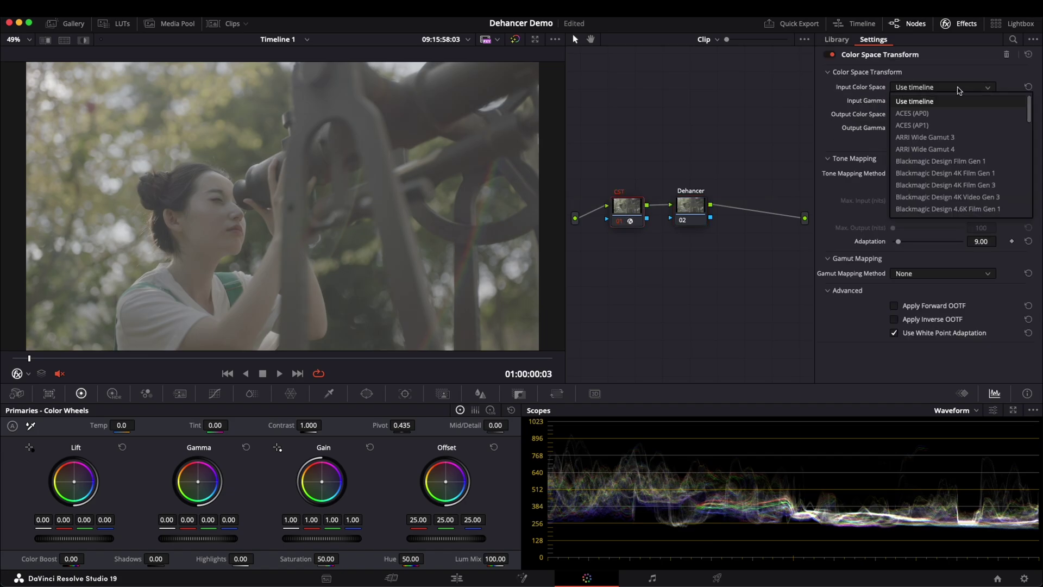
{"action": "left_click", "coordinate": [959, 138]}
{"action": "left_click", "coordinate": [945, 101]}
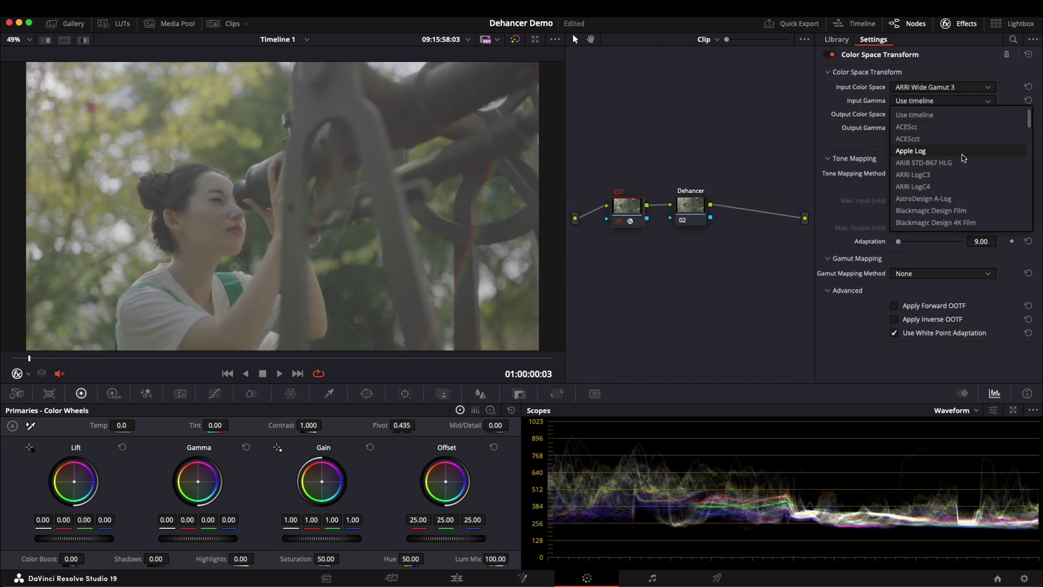
{"action": "left_click", "coordinate": [952, 174]}
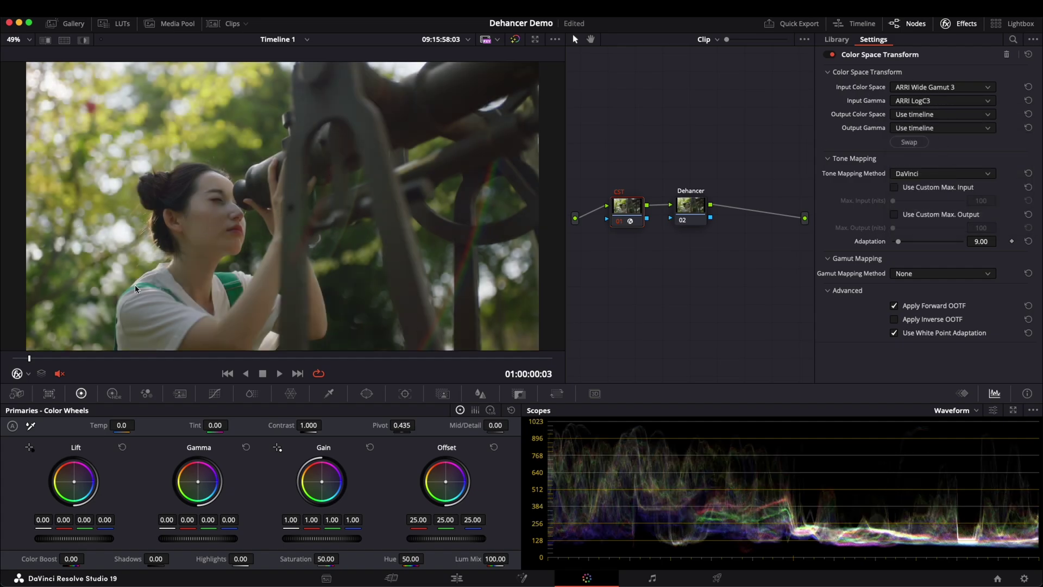
- Apply Dehancer Pro 7.2.1 from the Library to the Dehancer node
{"action": "left_click_drag", "start_coordinate": [694, 211], "coordinate": [696, 213]}
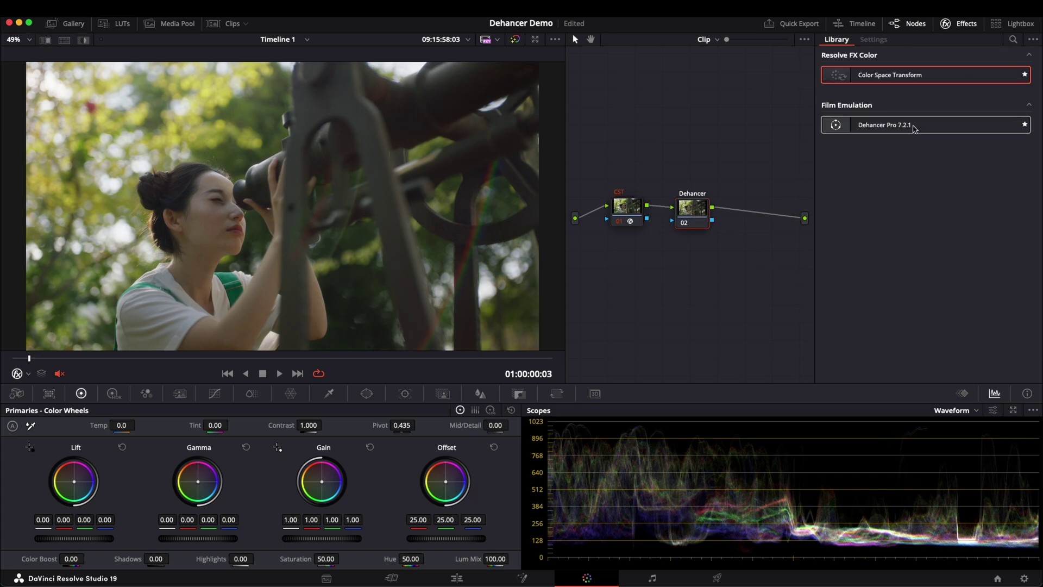
{"action": "left_click_drag", "start_coordinate": [915, 126], "coordinate": [692, 209]}
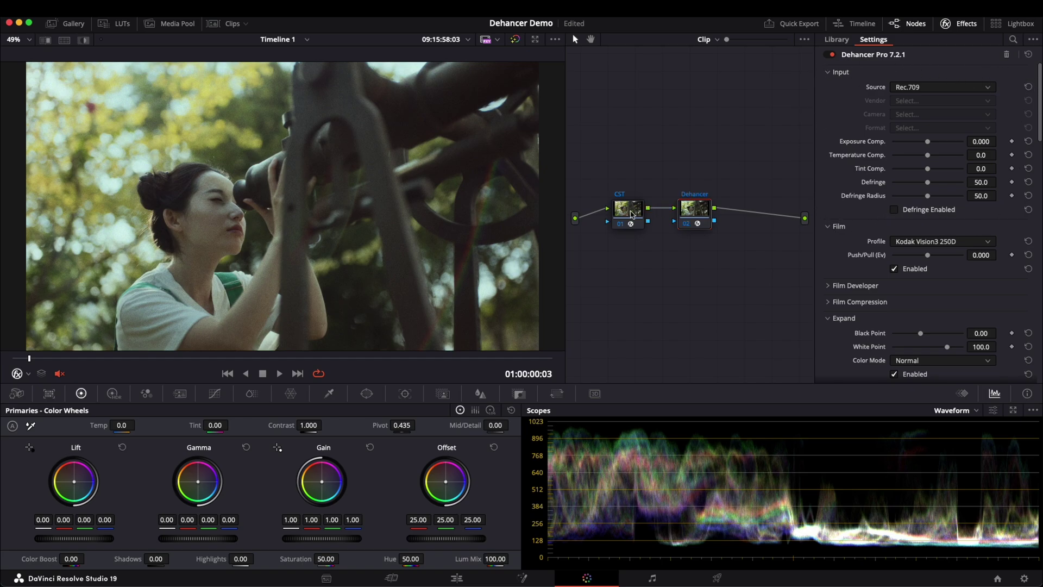
- Set Dehancer's input source to Choose Camera: vendor Arri, camera Alexa Mini
{"action": "left_click", "coordinate": [632, 214]}
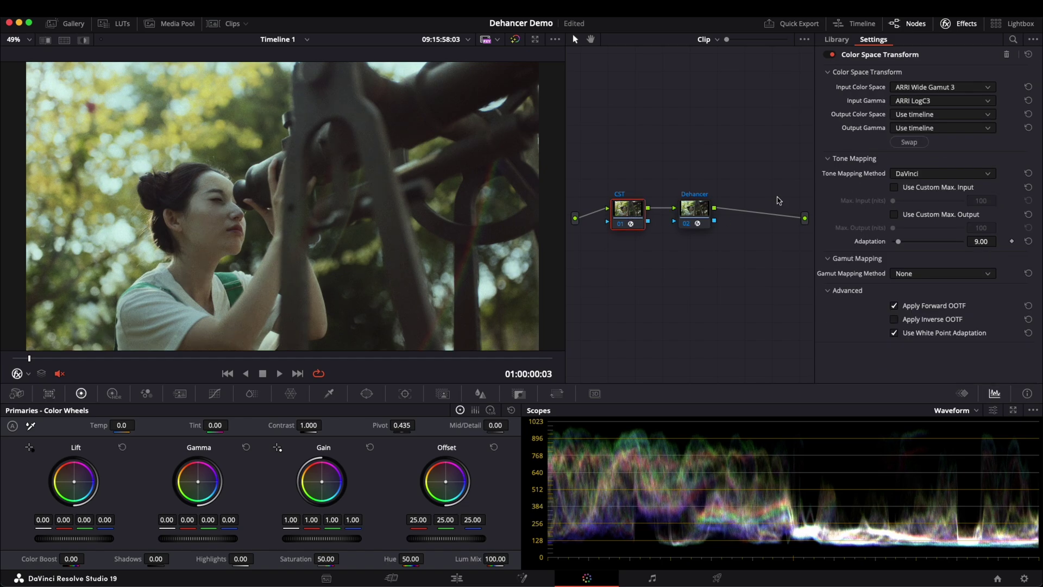
{"action": "left_click", "coordinate": [700, 213]}
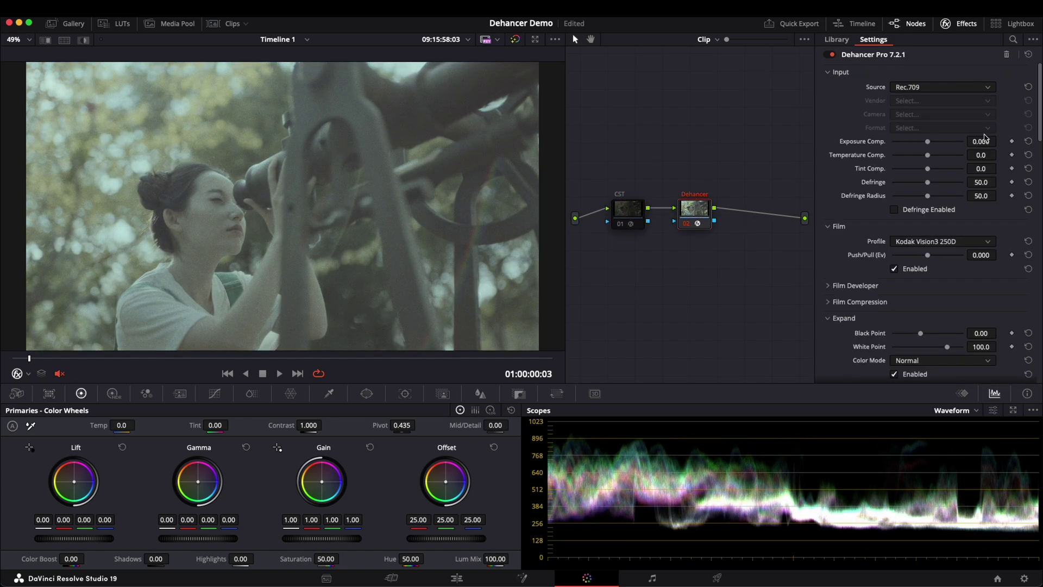
{"action": "left_click", "coordinate": [924, 88]}
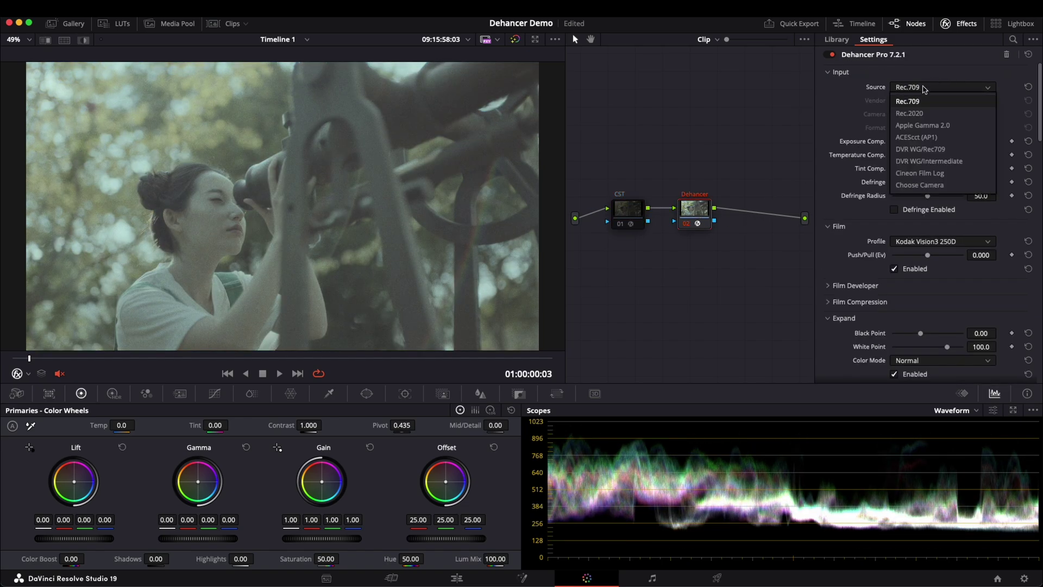
{"action": "left_click", "coordinate": [935, 184]}
{"action": "left_click", "coordinate": [917, 102]}
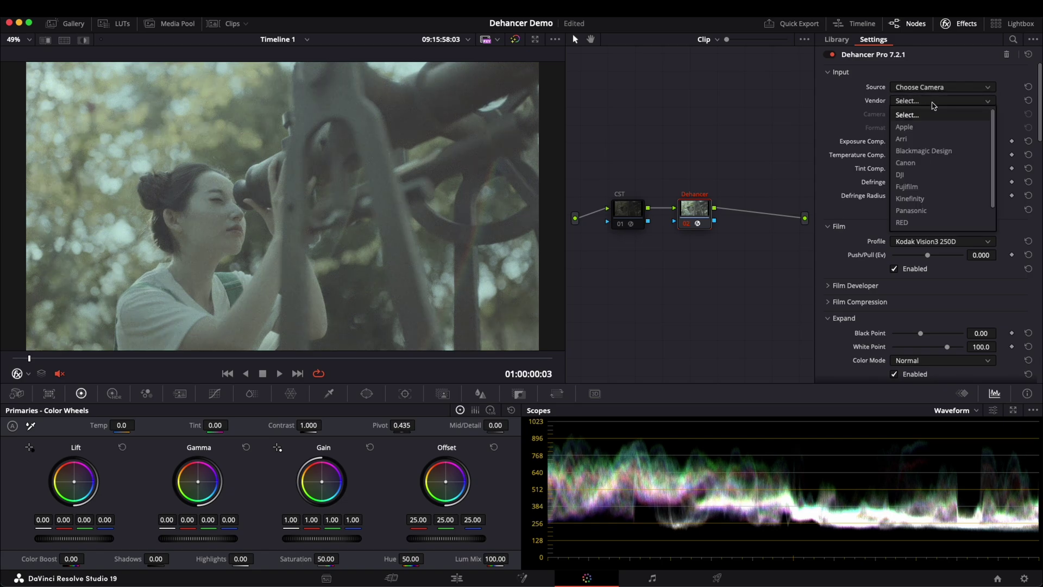
{"action": "left_click", "coordinate": [921, 139]}
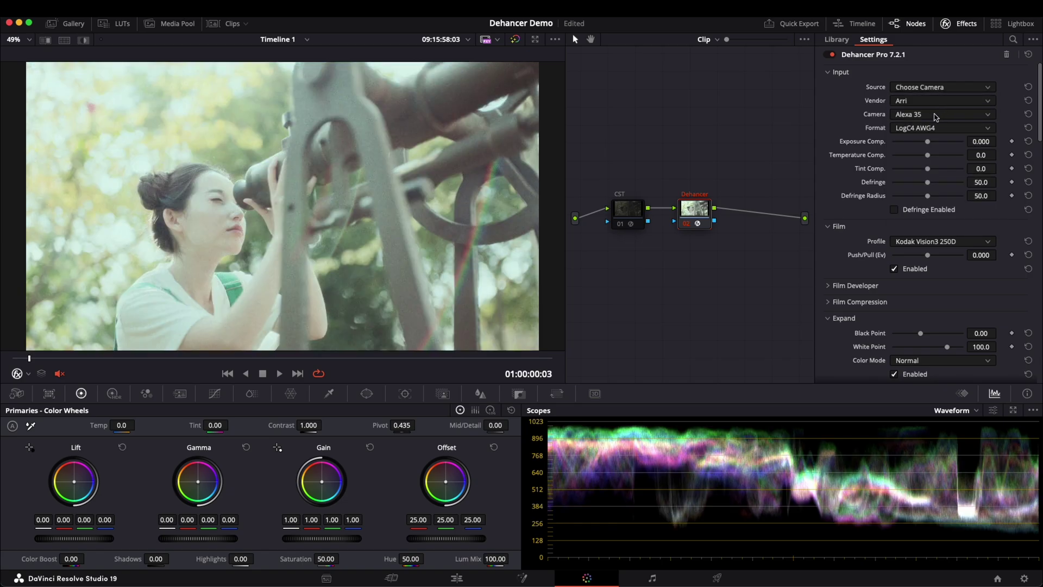
{"action": "left_click", "coordinate": [938, 115]}
{"action": "left_click", "coordinate": [932, 153]}
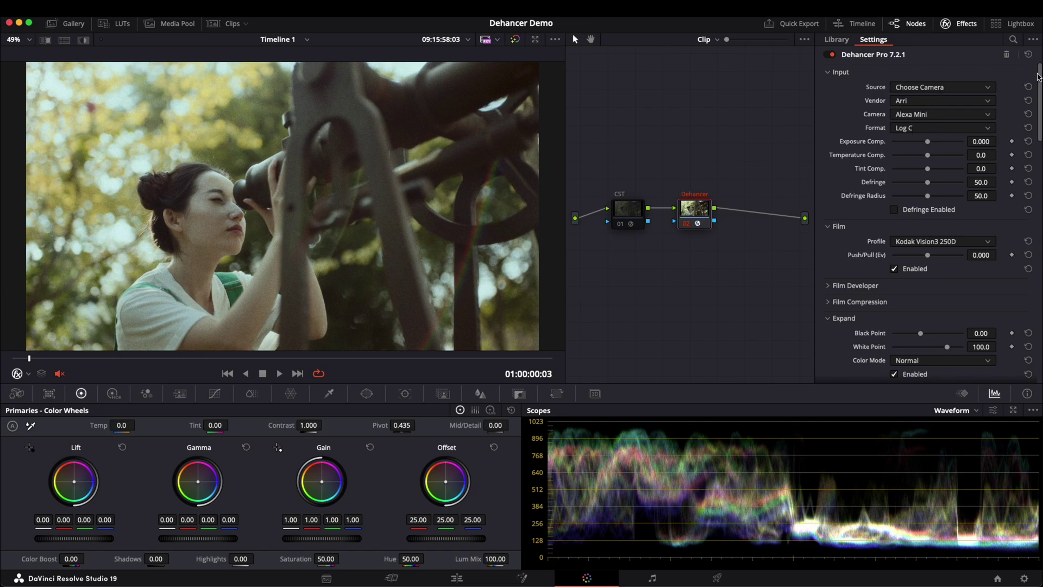
- Disable all Dehancer tools, toggle the node's bypass, and undo back to Rec.709 source
{"action": "mouse_move", "coordinate": [1037, 82]}
{"action": "left_mouse_down"}
{"action": "mouse_move", "coordinate": [1039, 333]}
{"action": "mouse_move", "coordinate": [1039, 102]}
{"action": "left_mouse_up"}
{"action": "left_click", "coordinate": [937, 373]}
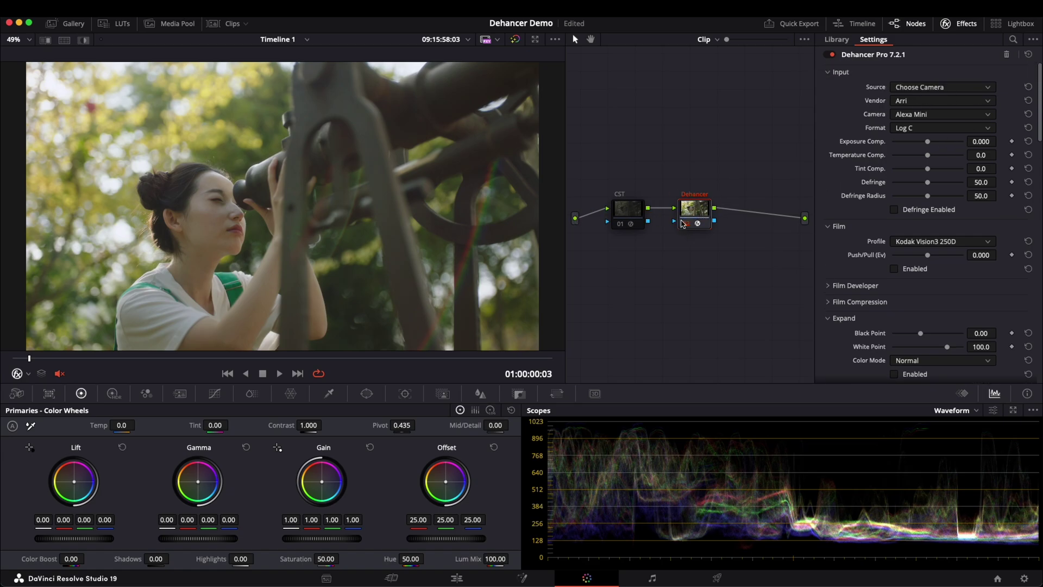
{"action": "left_click", "coordinate": [685, 224]}
{"action": "key", "text": "ctrl+d"}
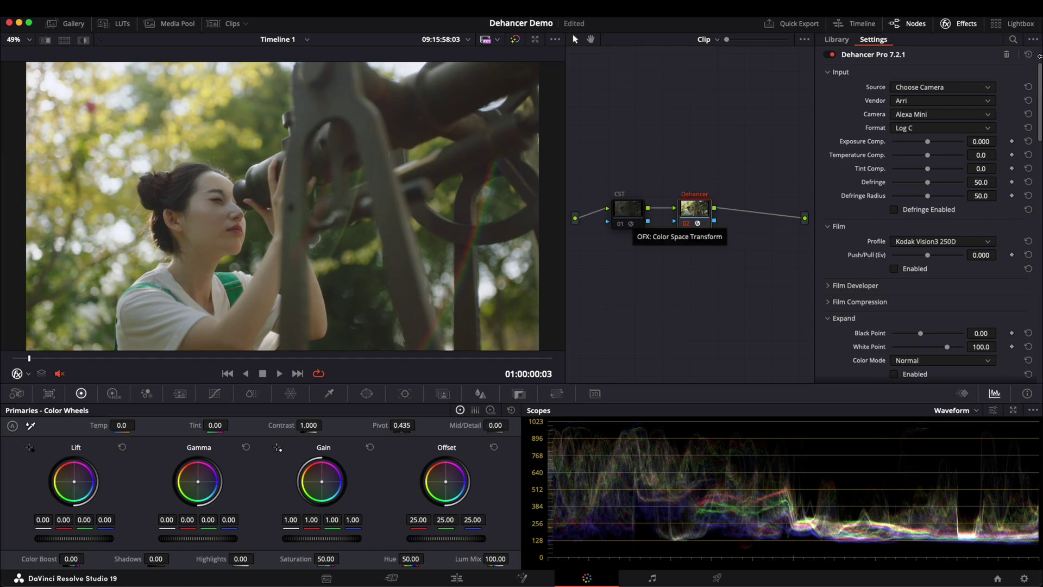
{"action": "key", "text": "ctrl+z"}
- Compare the CST and Dehancer node settings and scroll through Dehancer Pro's modules
{"action": "left_click", "coordinate": [629, 211]}
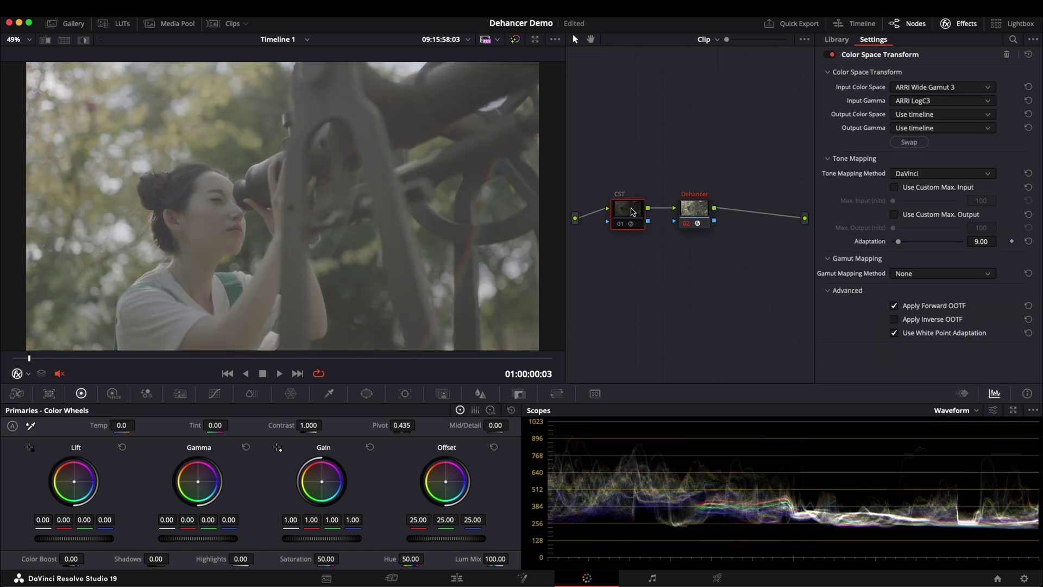
{"action": "left_click", "coordinate": [697, 214]}
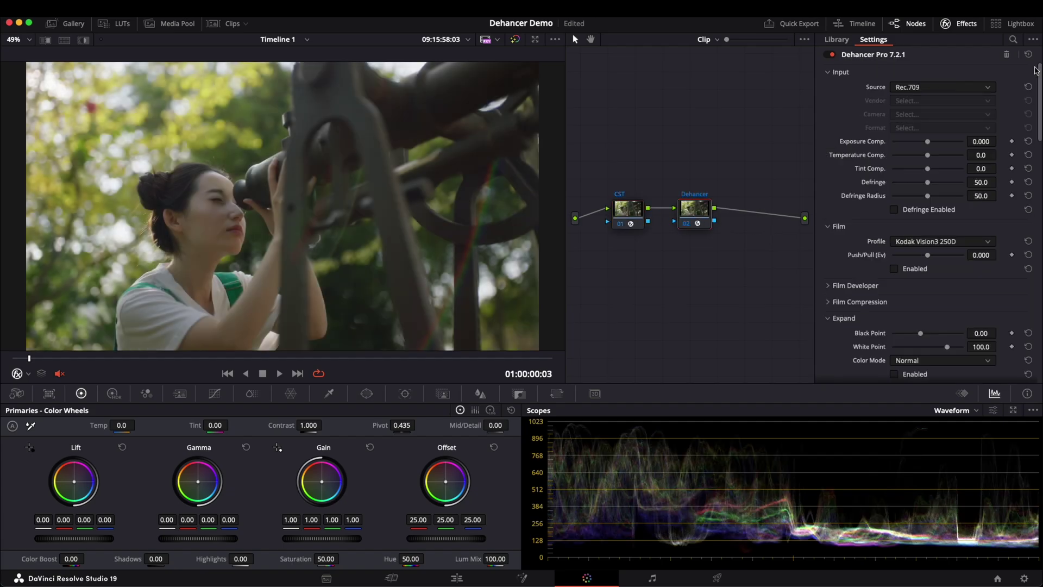
{"action": "scroll", "coordinate": [1039, 76], "scroll_direction": "down", "scroll_amount": 10}
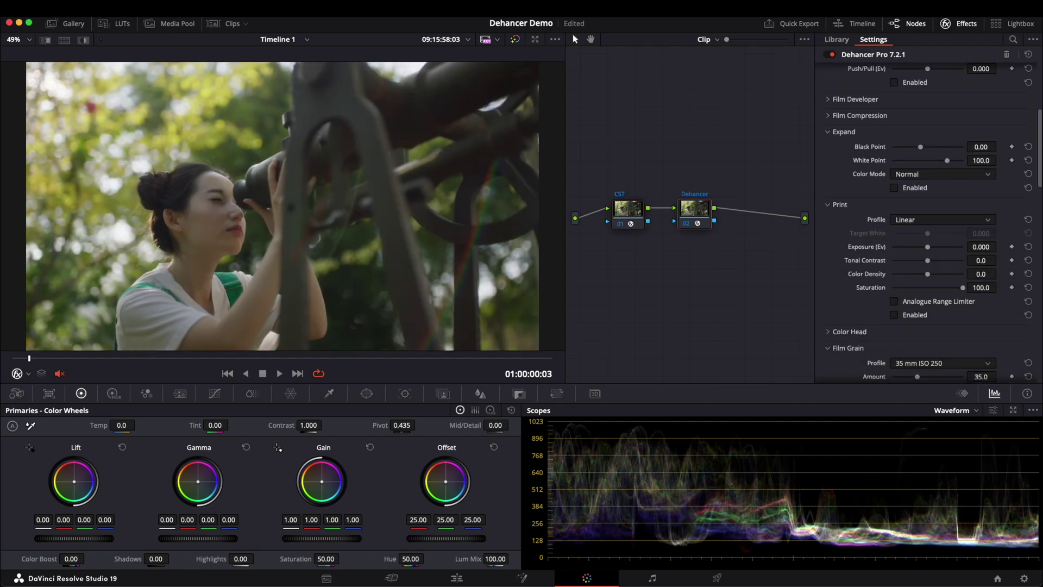
{"action": "scroll", "coordinate": [1041, 216], "scroll_direction": "down", "scroll_amount": 10}
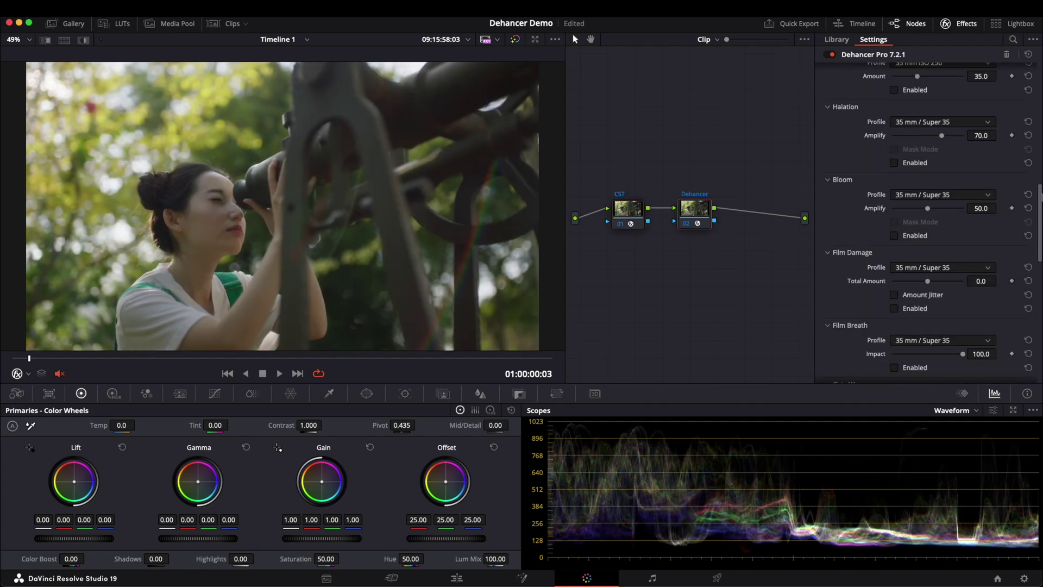
{"action": "scroll", "coordinate": [1041, 217], "scroll_direction": "down", "scroll_amount": 10}
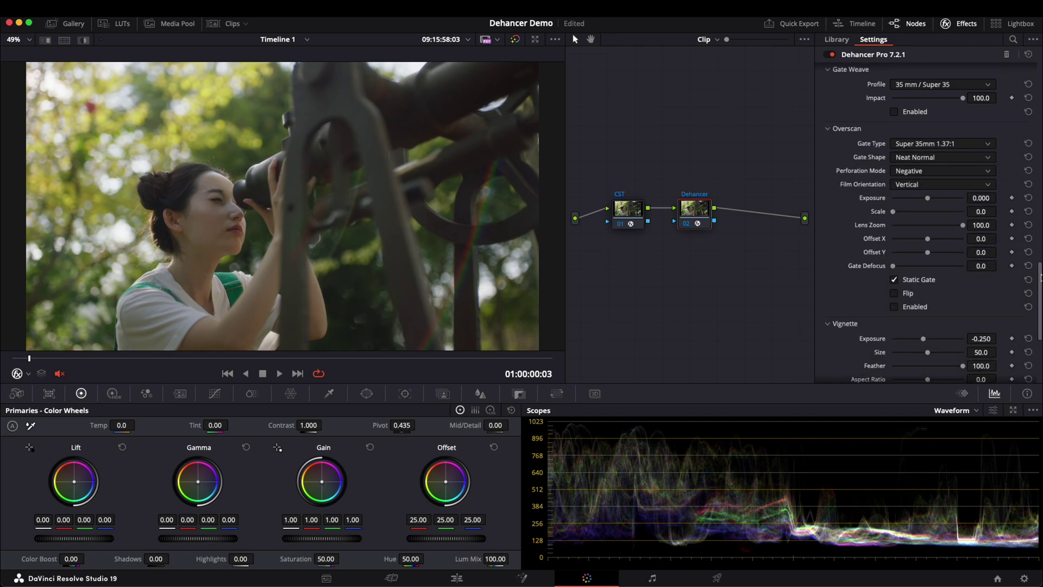
{"action": "scroll", "coordinate": [932, 224], "scroll_direction": "up", "scroll_amount": 15}
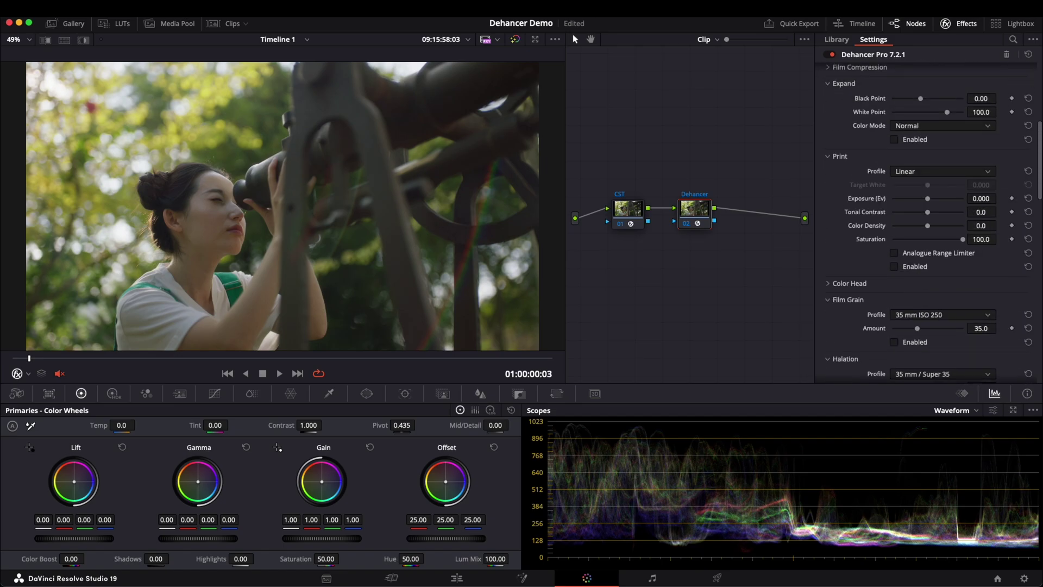
{"action": "scroll", "coordinate": [1041, 113], "scroll_direction": "up", "scroll_amount": 1}
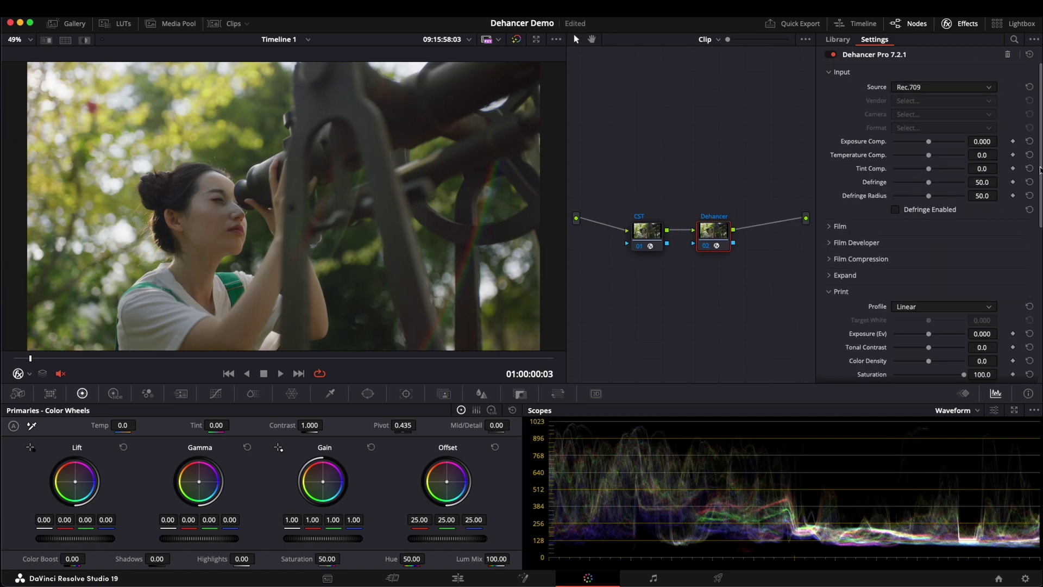
{"action": "scroll", "coordinate": [932, 217], "scroll_direction": "down", "scroll_amount": 4}
- Set Dehancer's Print profile to Kodak 2383 Print Film
{"action": "left_click", "coordinate": [933, 185]}
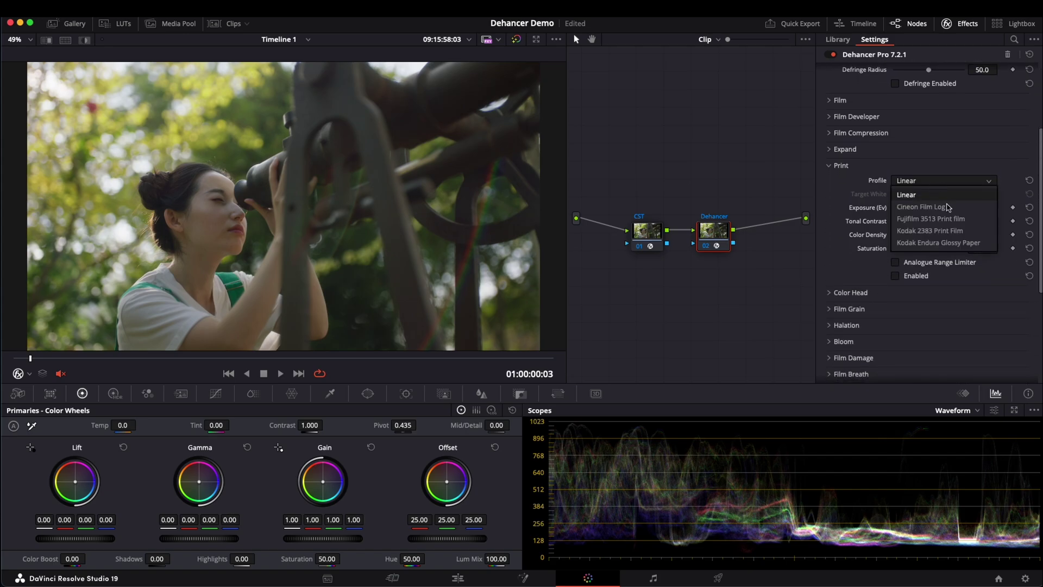
{"action": "left_click", "coordinate": [954, 232]}
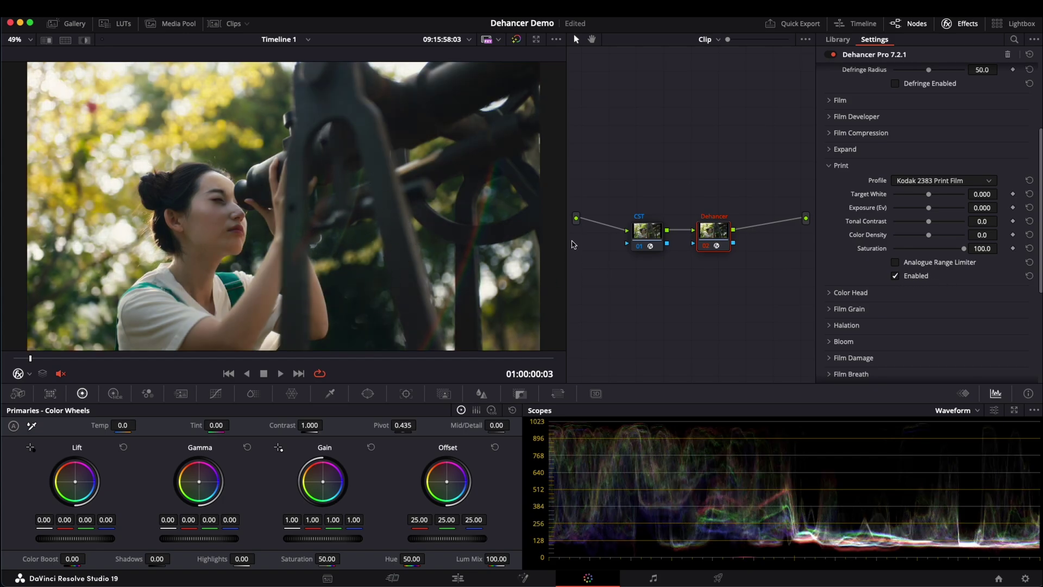
{"action": "scroll", "coordinate": [1040, 165], "scroll_direction": "up", "scroll_amount": 3}
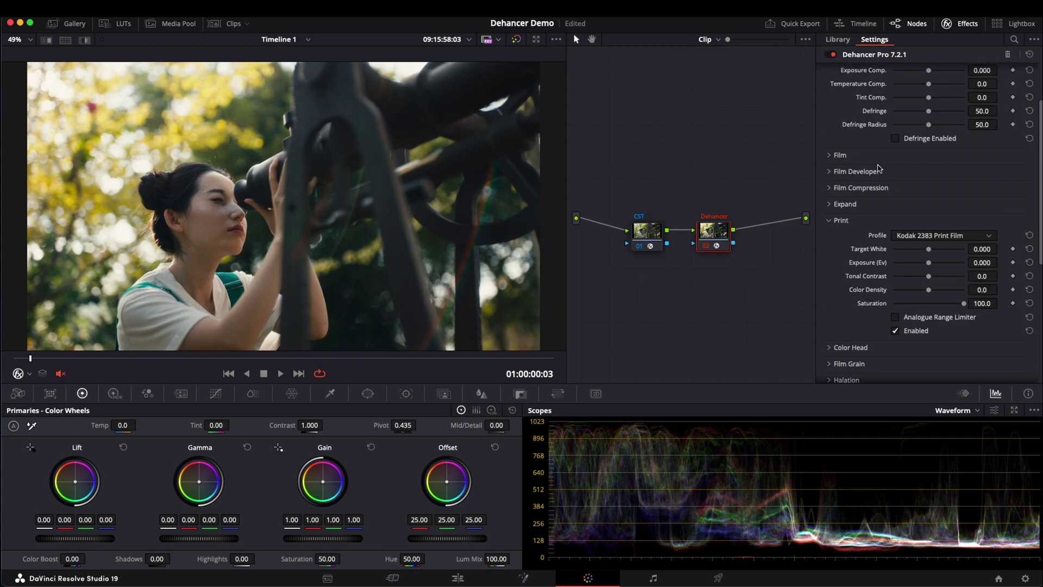
- Enable Dehancer's Film Developer and raise its Color Boost to 19.4
{"action": "left_click", "coordinate": [840, 172]}
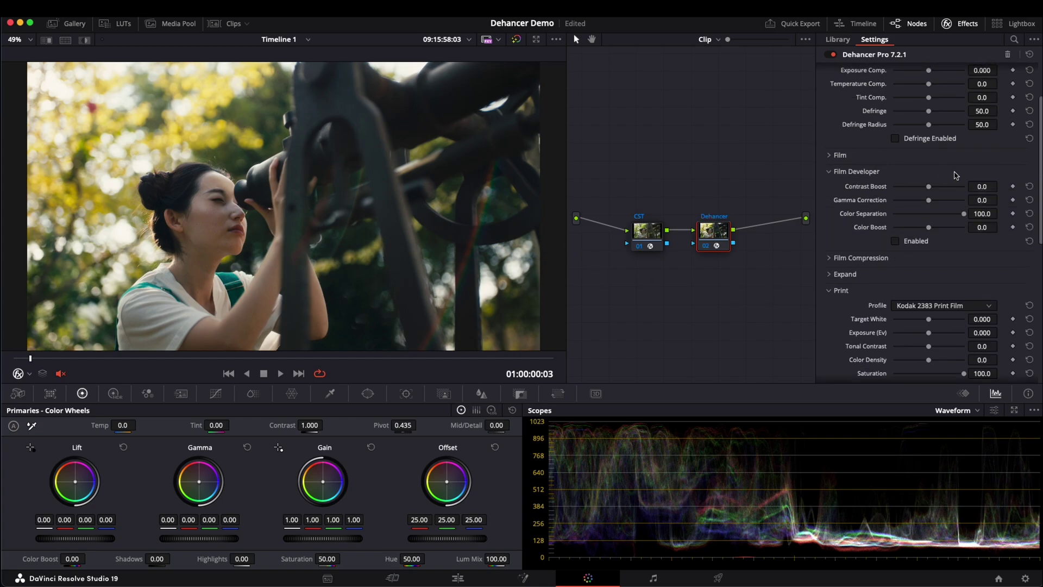
{"action": "left_click", "coordinate": [921, 239]}
{"action": "mouse_move", "coordinate": [930, 232]}
{"action": "left_mouse_down"}
{"action": "mouse_move", "coordinate": [940, 232]}
{"action": "mouse_move", "coordinate": [906, 232]}
{"action": "mouse_move", "coordinate": [943, 232]}
{"action": "left_mouse_up"}
- Enable Film Compression and lower its Impact to about 32.6
{"action": "scroll", "coordinate": [1035, 184], "scroll_direction": "down", "scroll_amount": 5}
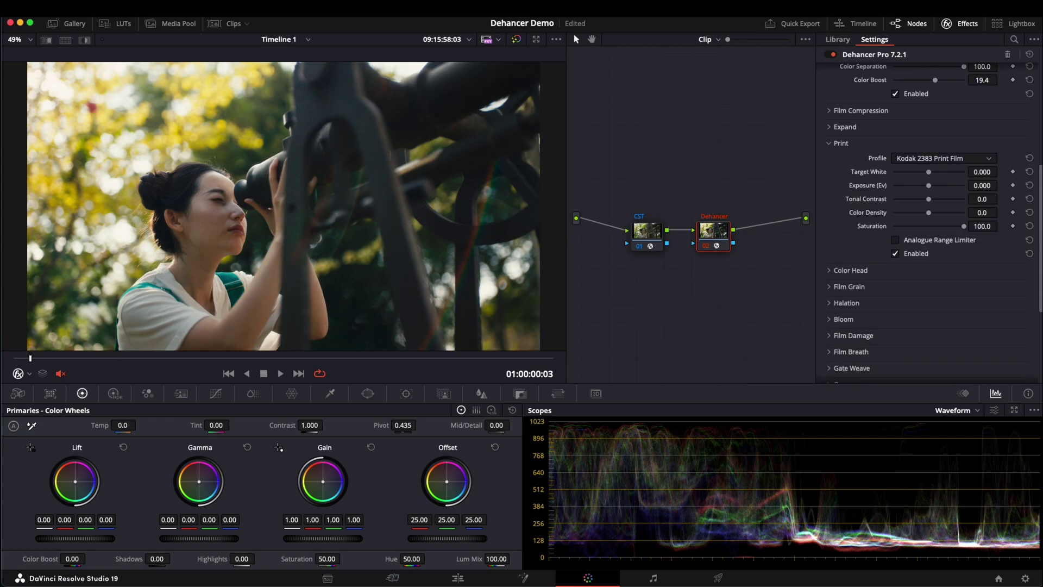
{"action": "left_click", "coordinate": [878, 112]}
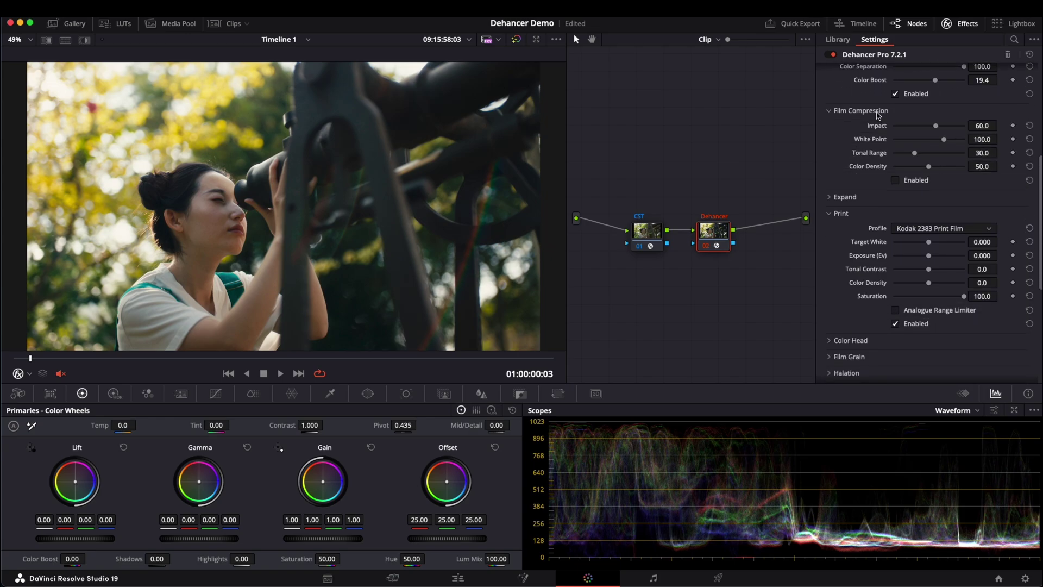
{"action": "left_click", "coordinate": [895, 180]}
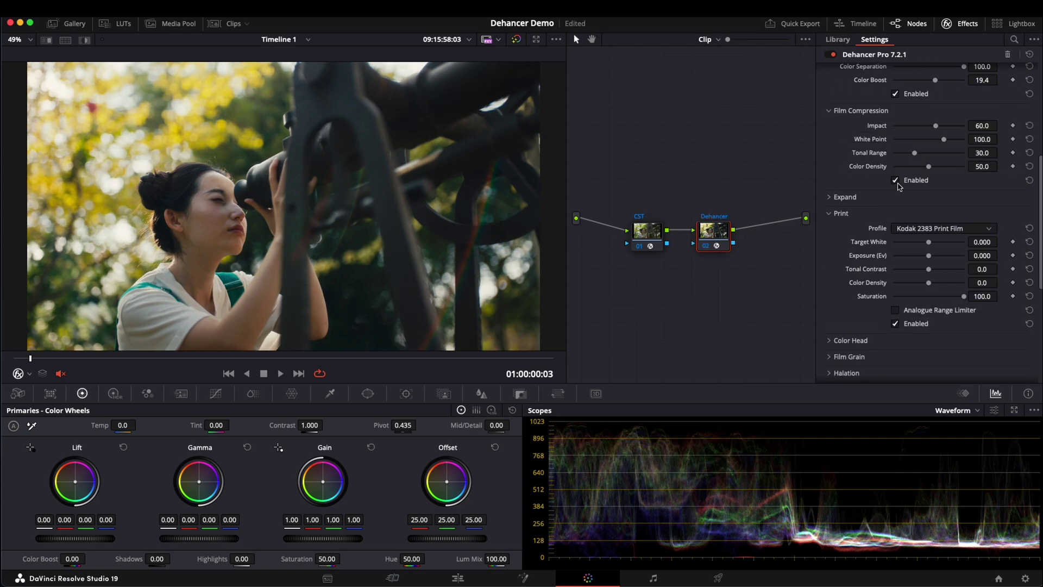
{"action": "mouse_move", "coordinate": [935, 126]}
{"action": "left_mouse_down"}
{"action": "mouse_move", "coordinate": [916, 129]}
{"action": "mouse_move", "coordinate": [932, 131]}
{"action": "left_mouse_up"}
{"action": "scroll", "coordinate": [892, 240], "scroll_direction": "down", "scroll_amount": 5}
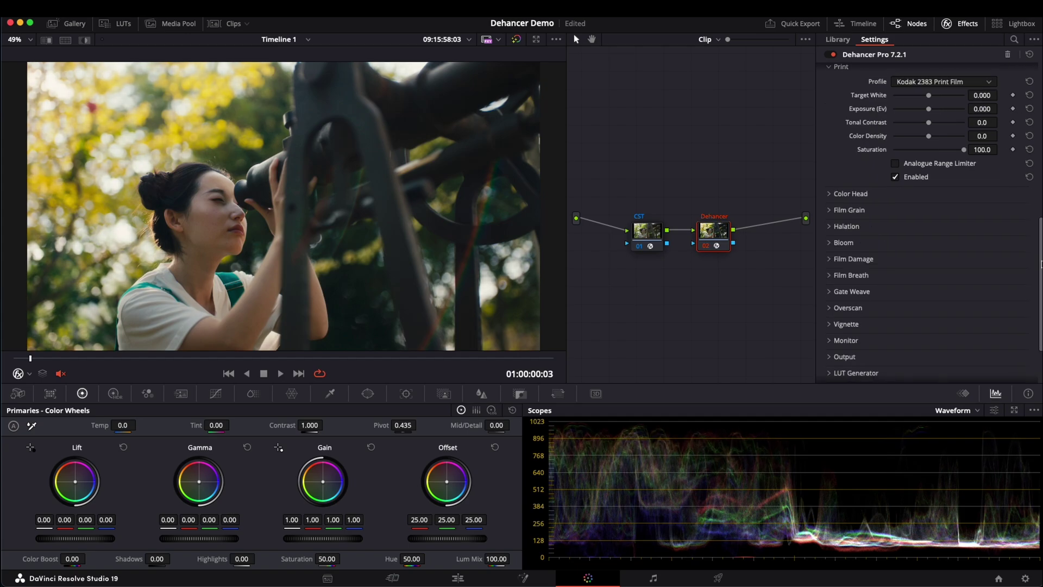
- Enable Halation and toggle it off and on to compare the look
{"action": "left_click", "coordinate": [862, 229]}
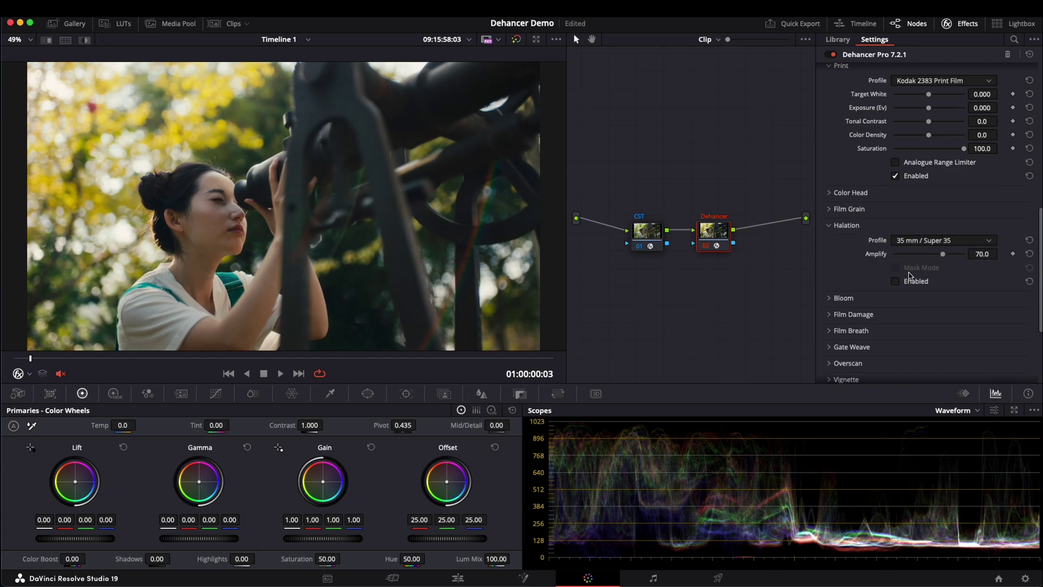
{"action": "left_click", "coordinate": [894, 282]}
{"action": "scroll", "coordinate": [198, 165], "scroll_direction": "up", "scroll_amount": 5}
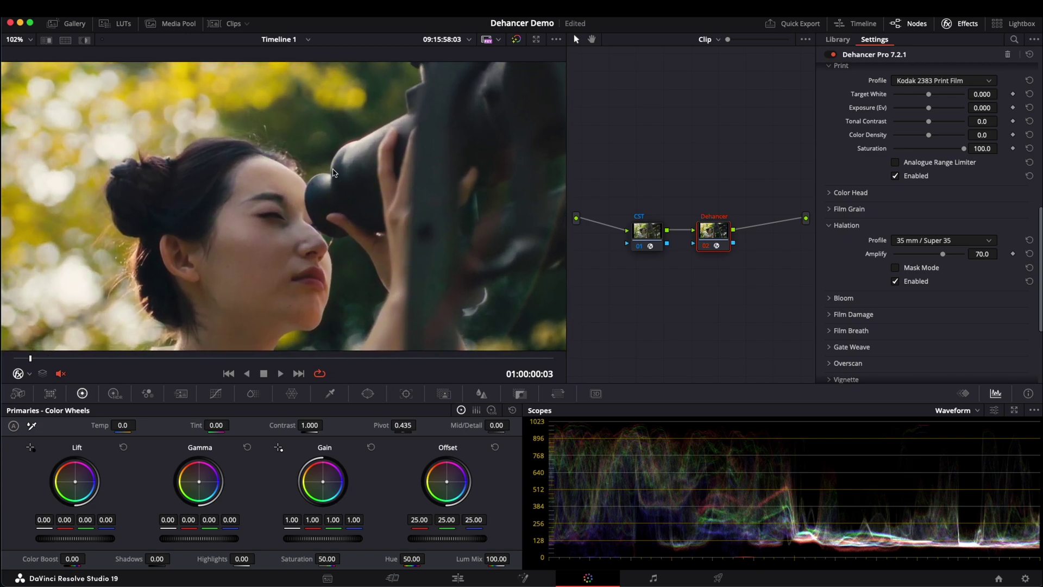
{"action": "scroll", "coordinate": [333, 173], "scroll_direction": "up", "scroll_amount": 3}
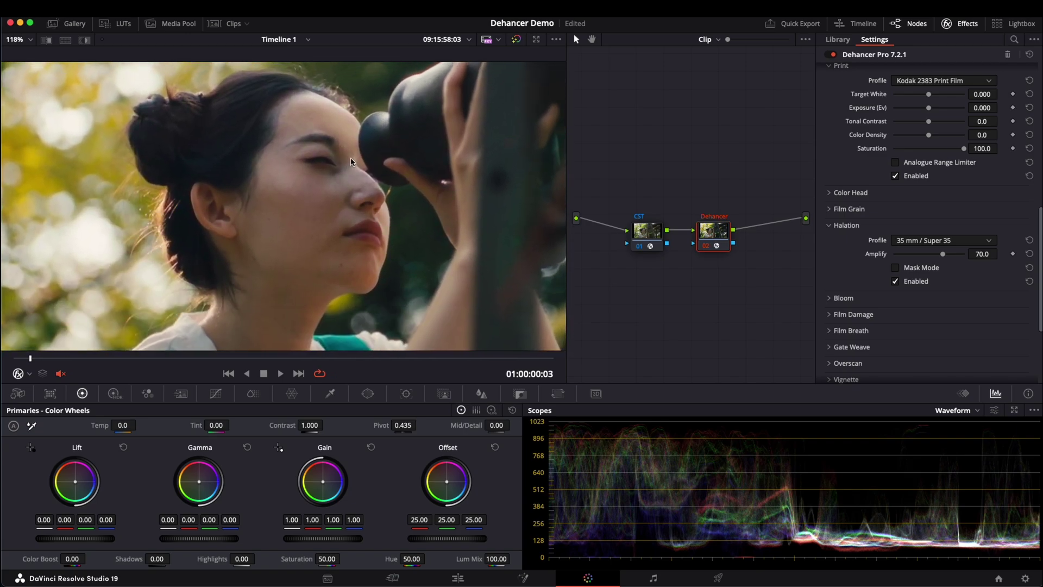
{"action": "scroll", "coordinate": [380, 144], "scroll_direction": "up", "scroll_amount": 2}
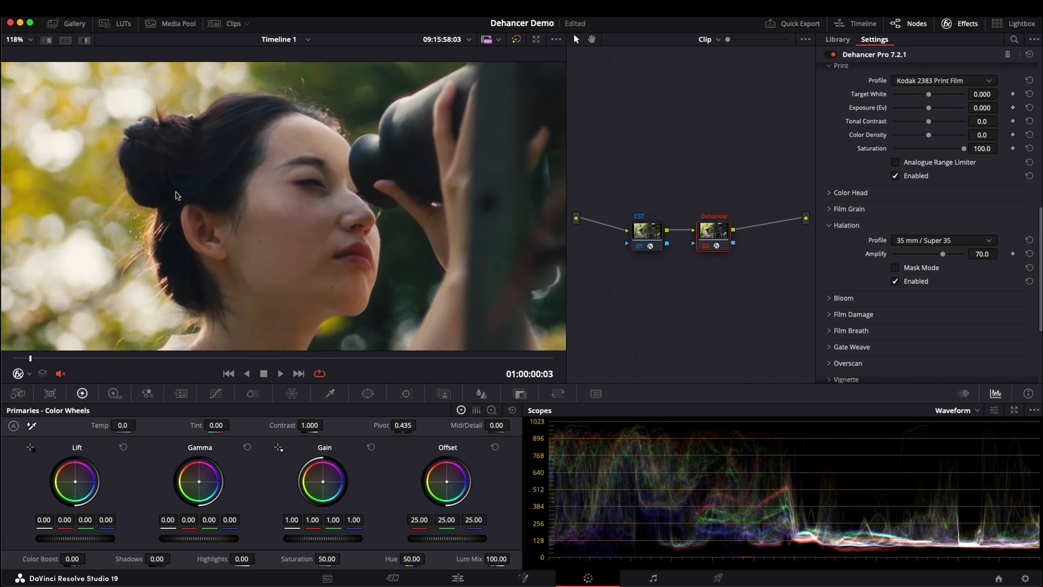
{"action": "left_click", "coordinate": [894, 281]}
{"action": "left_click", "coordinate": [894, 282]}
{"action": "left_click", "coordinate": [895, 281]}
{"action": "left_click", "coordinate": [895, 281]}
- Try the 35 mm / Super 35 No Remjet halation profile and lower Amplify to about 68.2
{"action": "left_click", "coordinate": [956, 241]}
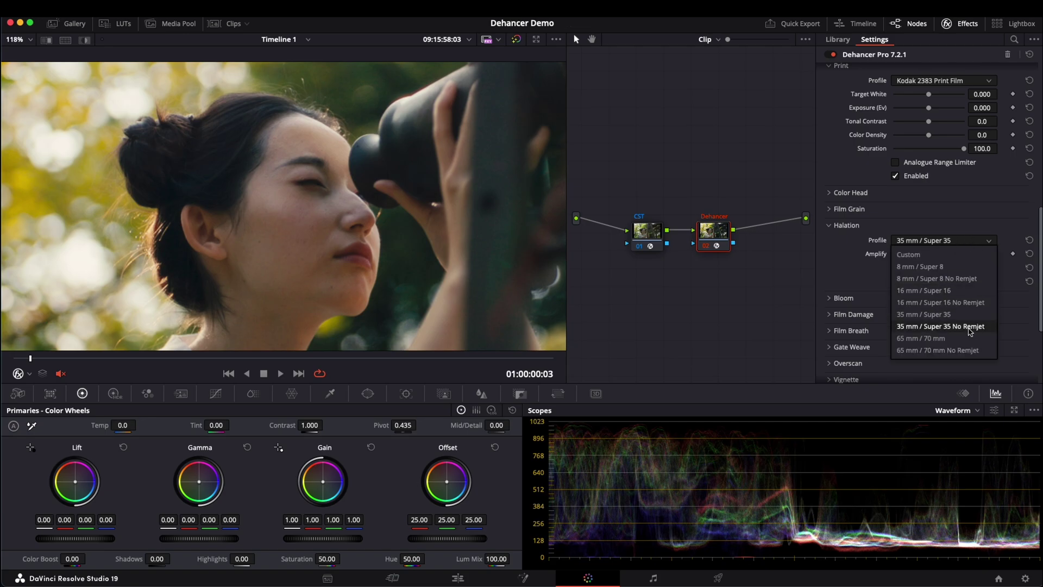
{"action": "left_click", "coordinate": [971, 329]}
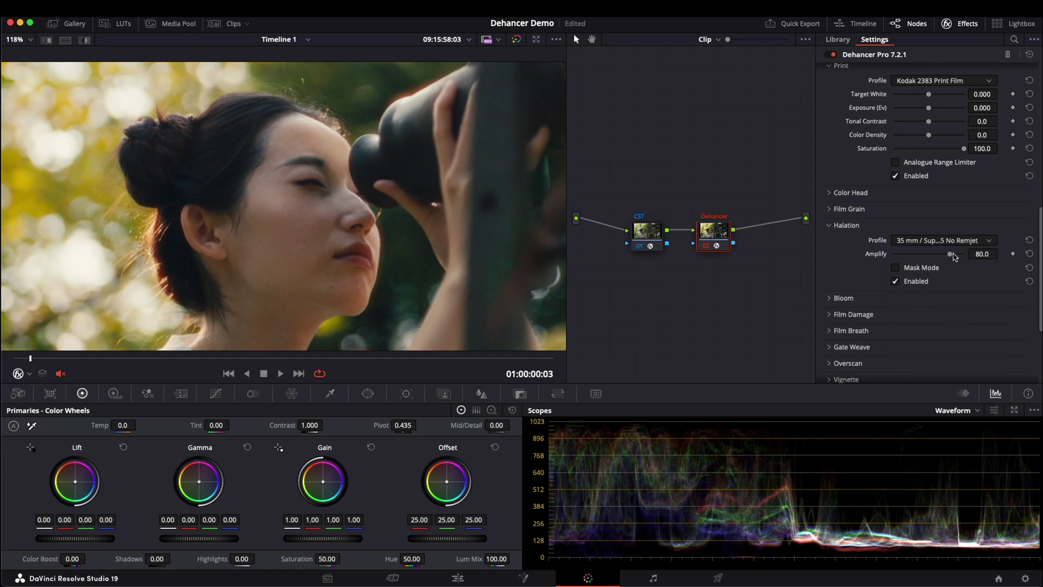
{"action": "mouse_move", "coordinate": [952, 258]}
{"action": "left_mouse_down"}
{"action": "mouse_move", "coordinate": [929, 258]}
{"action": "mouse_move", "coordinate": [943, 259]}
{"action": "left_mouse_up"}
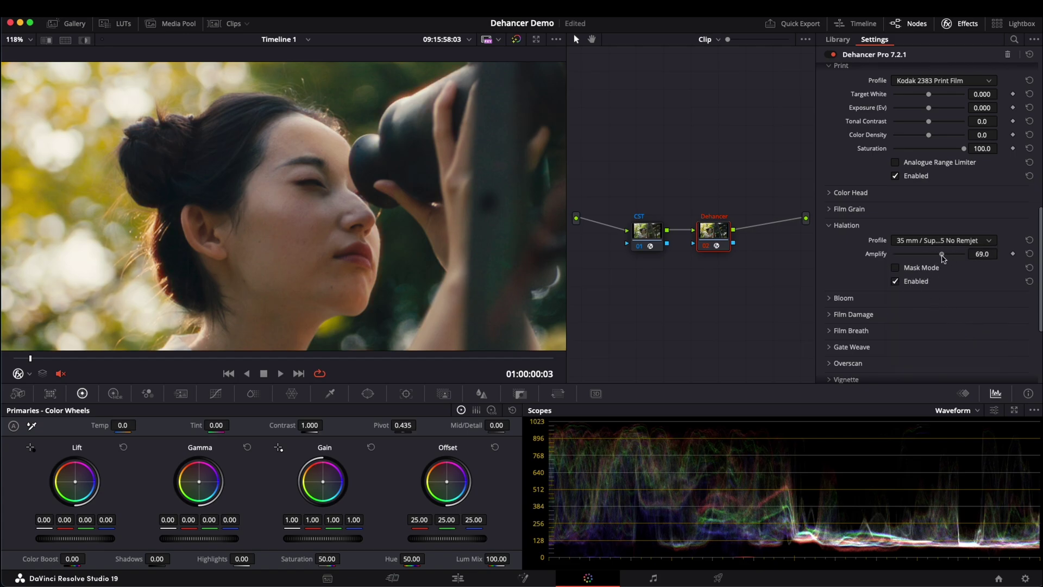
{"action": "left_click", "coordinate": [895, 281]}
{"action": "left_click", "coordinate": [895, 282]}
{"action": "left_click", "coordinate": [981, 242]}
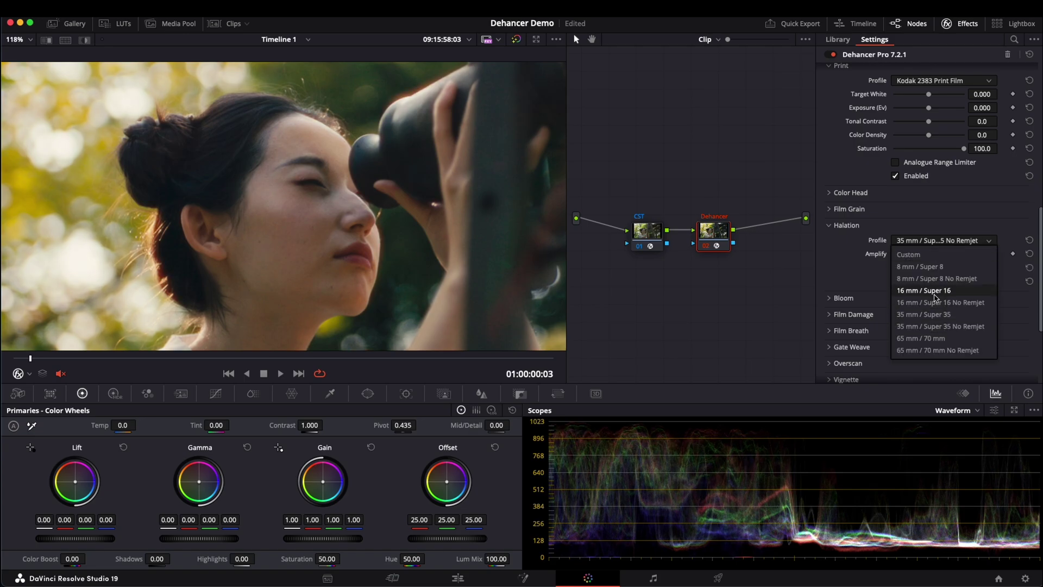
{"action": "left_click", "coordinate": [958, 330]}
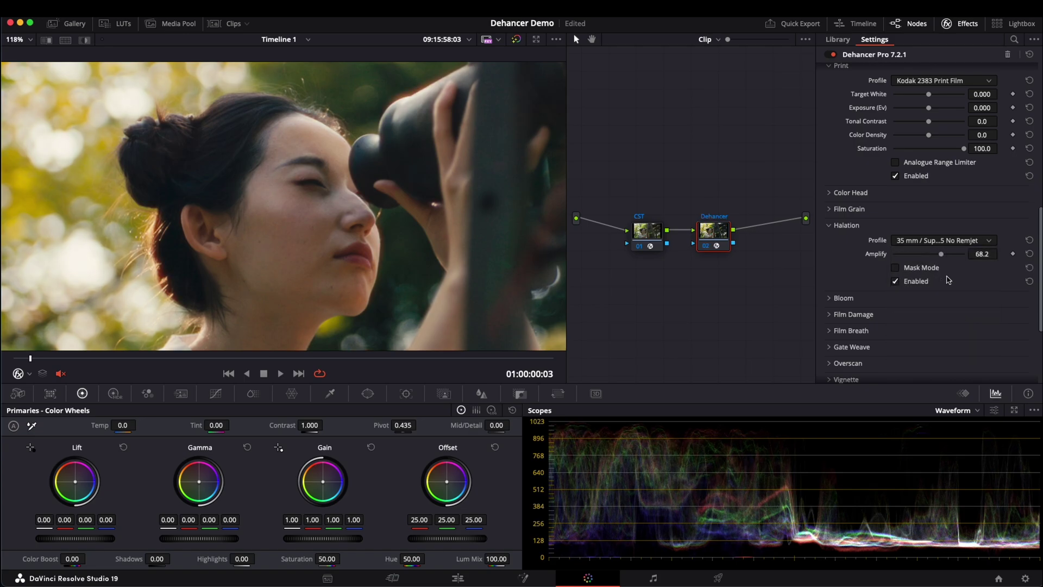
{"action": "left_click", "coordinate": [939, 240]}
- Switch Halation to Custom and set Source Limiter 17.8, Local Diffusion 21.7, Global Diffusion 25.6
{"action": "left_click", "coordinate": [939, 256]}
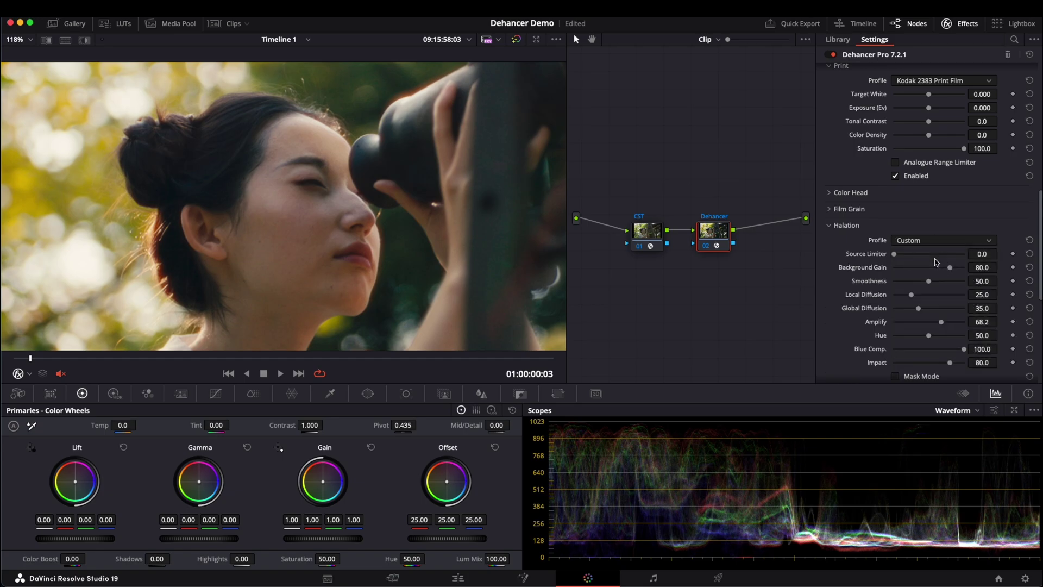
{"action": "left_click_drag", "start_coordinate": [1040, 206], "coordinate": [1040, 229]}
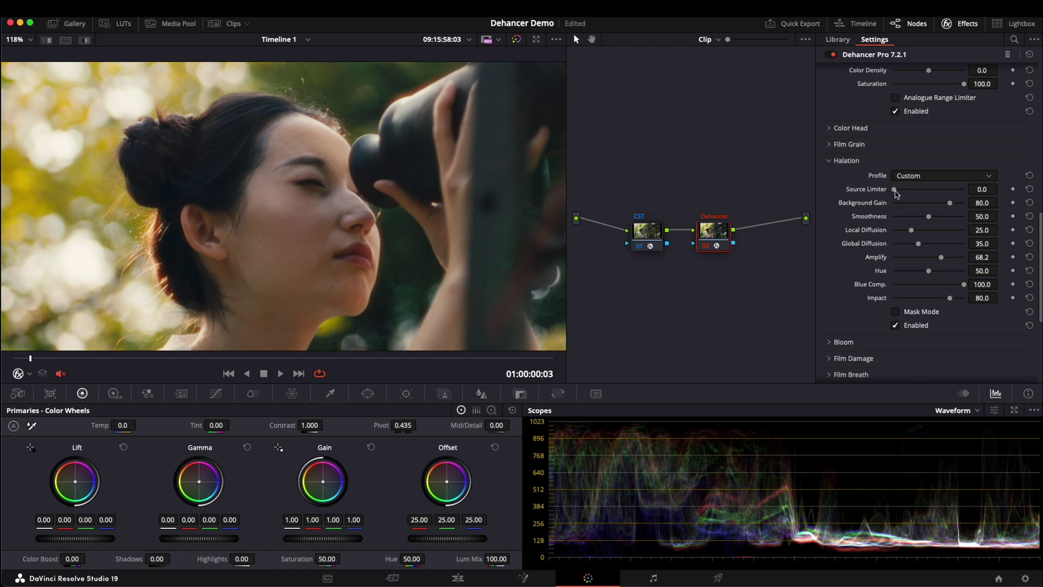
{"action": "left_click_drag", "start_coordinate": [896, 190], "coordinate": [913, 194]}
{"action": "mouse_move", "coordinate": [910, 193]}
{"action": "left_mouse_down"}
{"action": "mouse_move", "coordinate": [885, 194]}
{"action": "mouse_move", "coordinate": [906, 189]}
{"action": "left_mouse_up"}
{"action": "left_click_drag", "start_coordinate": [912, 234], "coordinate": [933, 250]}
{"action": "key", "text": "shift+z"}
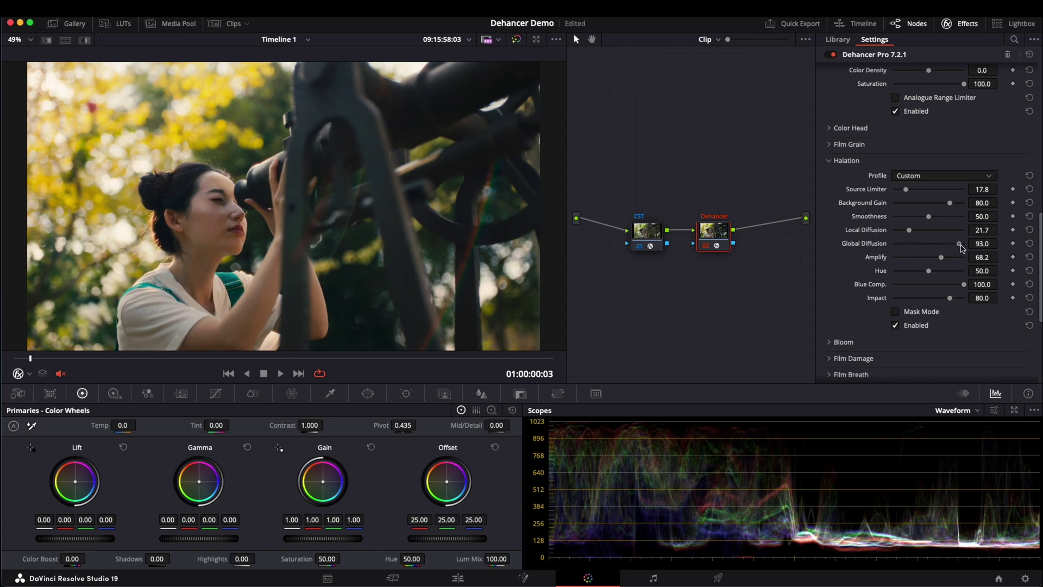
{"action": "left_click_drag", "start_coordinate": [913, 249], "coordinate": [983, 248]}
{"action": "left_click_drag", "start_coordinate": [965, 247], "coordinate": [932, 244]}
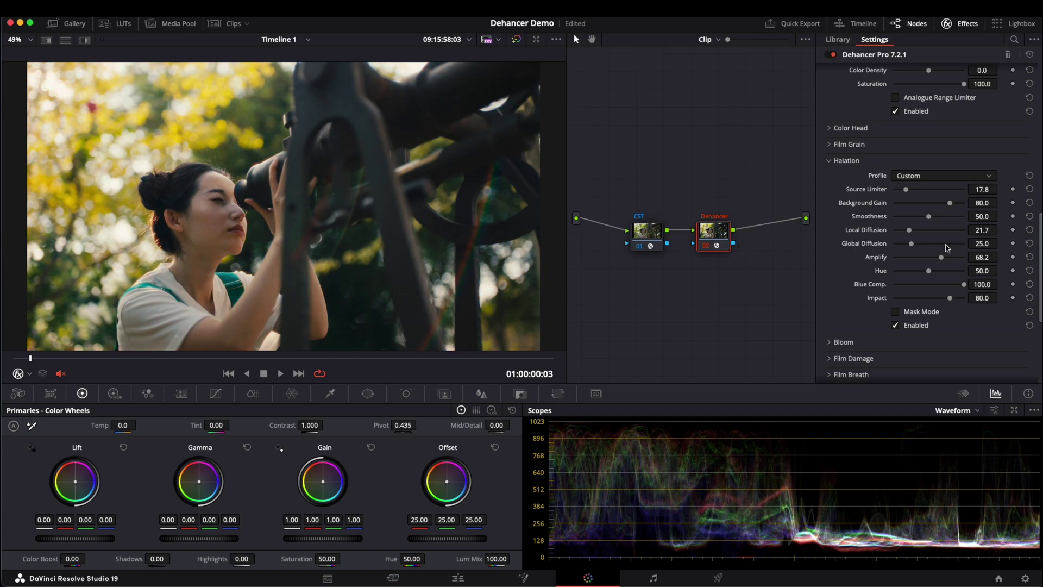
- Reset halation Impact to its default 70 and expand the Bloom settings
{"action": "scroll", "coordinate": [923, 248], "scroll_direction": "up", "scroll_amount": 1}
{"action": "left_click_drag", "start_coordinate": [951, 300], "coordinate": [866, 303]}
{"action": "left_click_drag", "start_coordinate": [894, 299], "coordinate": [949, 302]}
{"action": "left_click", "coordinate": [1031, 298]}
{"action": "scroll", "coordinate": [1037, 275], "scroll_direction": "down", "scroll_amount": 3}
{"action": "left_click", "coordinate": [1030, 253]}
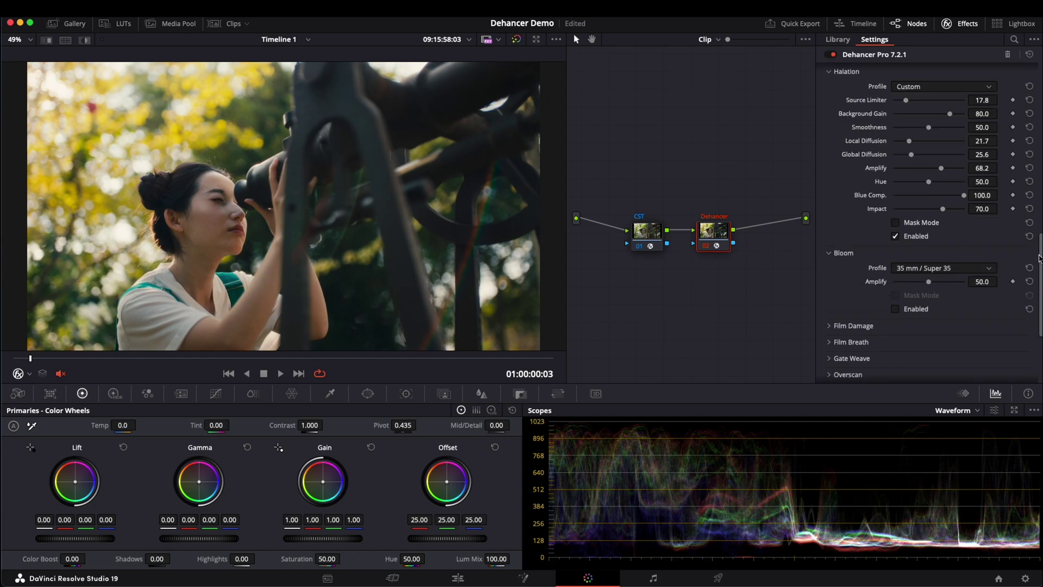
- Enable Dehancer's Bloom and switch its profile to Custom
{"action": "scroll", "coordinate": [980, 239], "scroll_direction": "down", "scroll_amount": 2}
{"action": "left_click", "coordinate": [948, 213]}
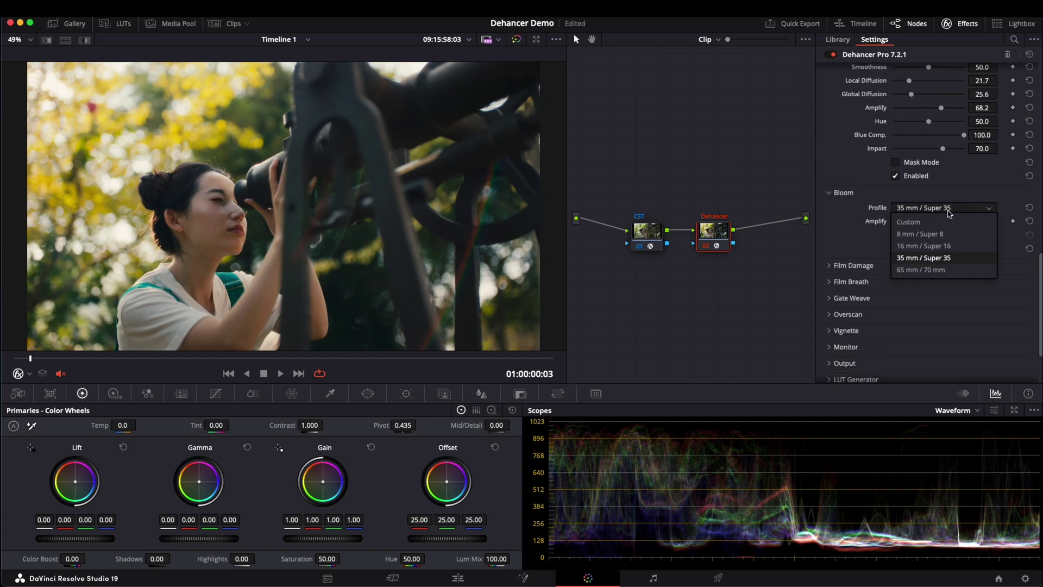
{"action": "left_click", "coordinate": [945, 213]}
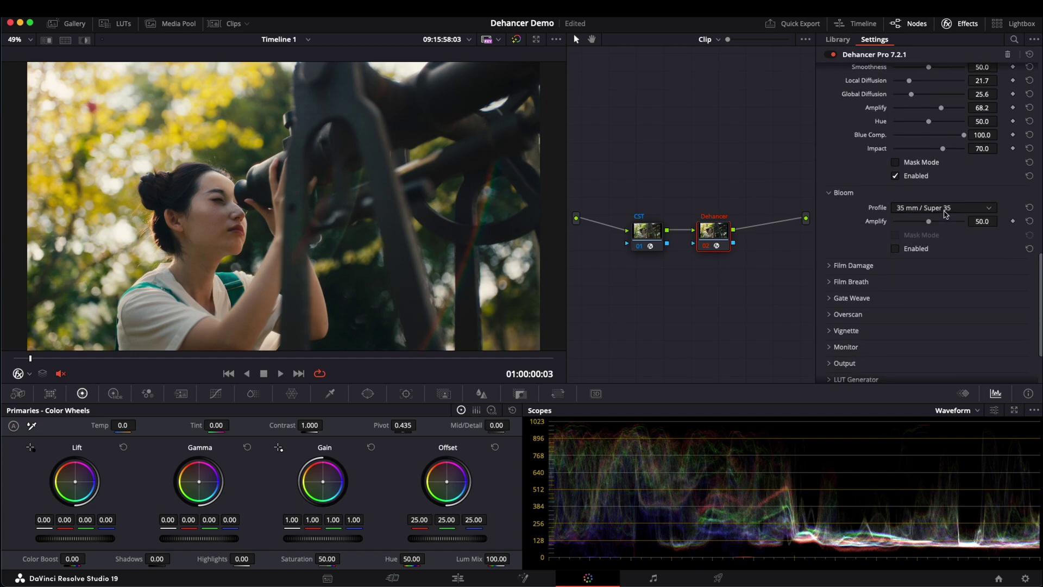
{"action": "left_click", "coordinate": [946, 214]}
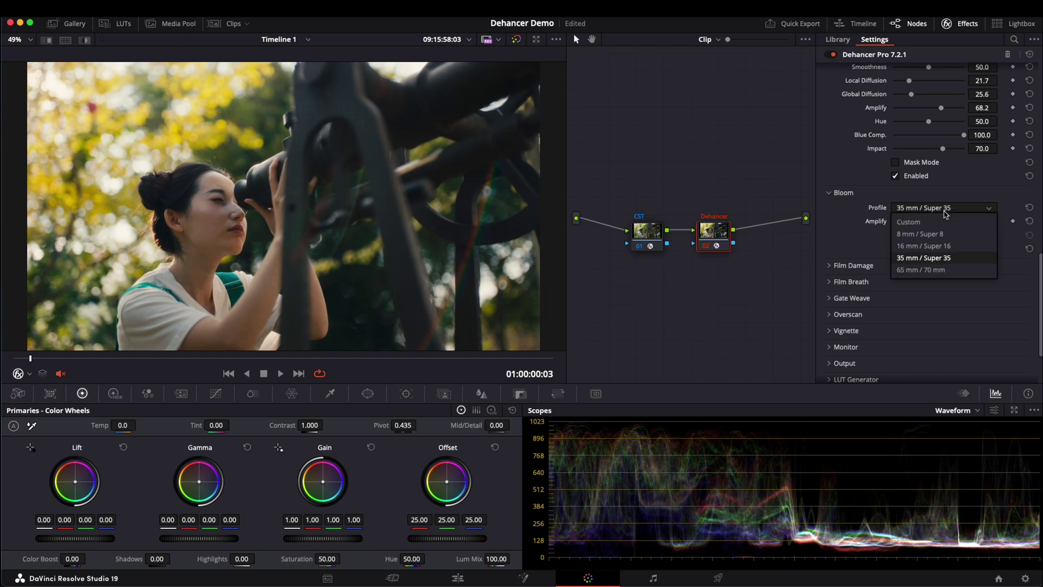
{"action": "left_click", "coordinate": [946, 213]}
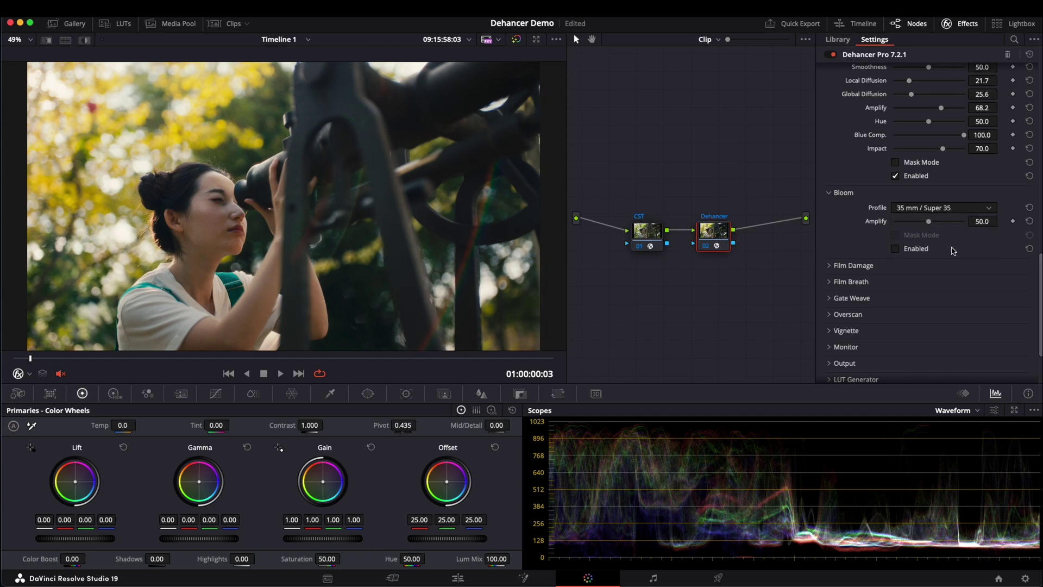
{"action": "left_click", "coordinate": [896, 249]}
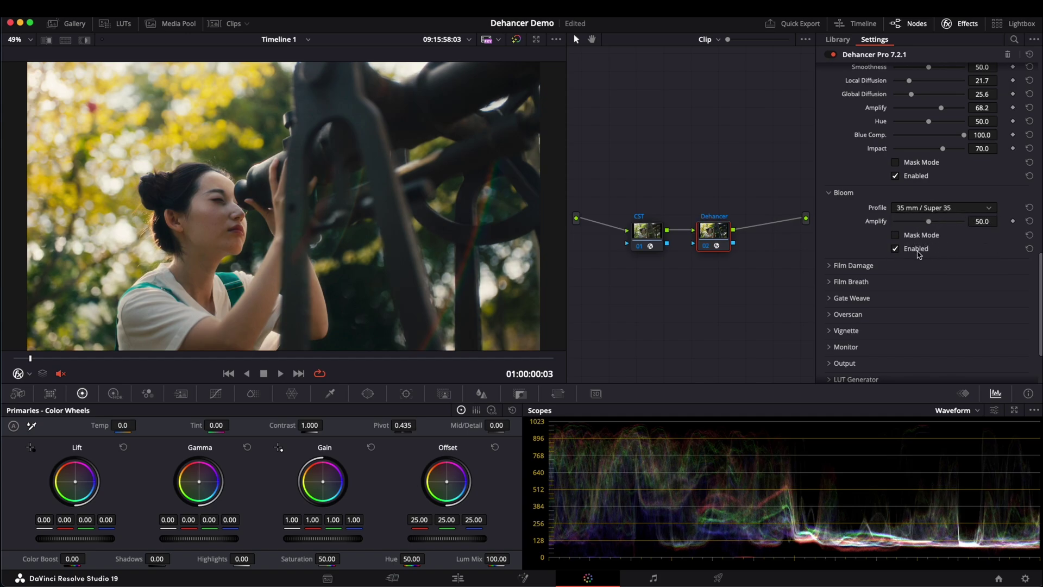
{"action": "left_click", "coordinate": [946, 208]}
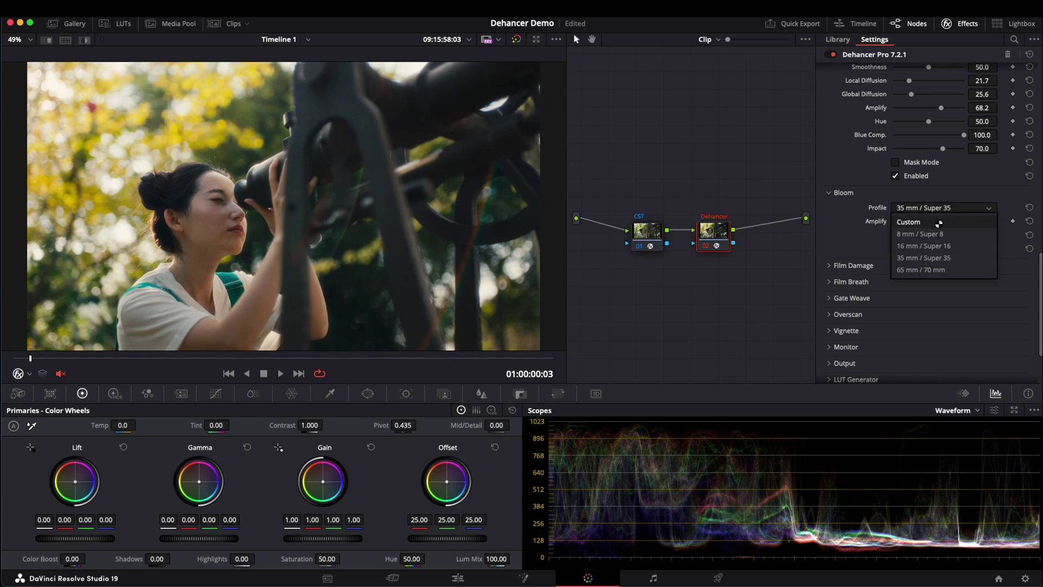
{"action": "left_click", "coordinate": [939, 223]}
- Raise Bloom Impact to about 90.7 and Amplify to about 91.5
{"action": "scroll", "coordinate": [942, 261], "scroll_direction": "down", "scroll_amount": 2}
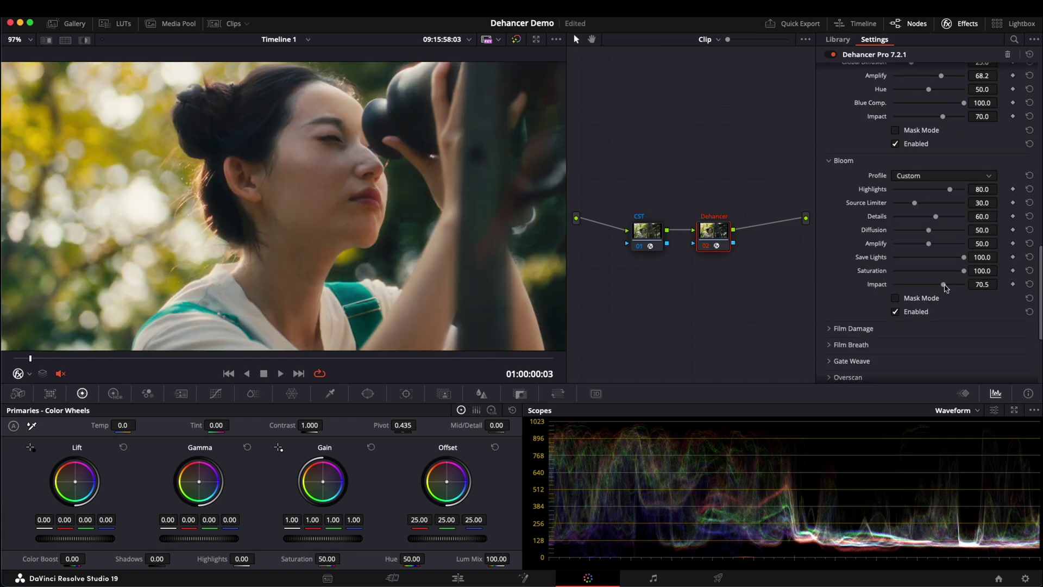
{"action": "mouse_move", "coordinate": [946, 288]}
{"action": "left_mouse_down"}
{"action": "mouse_move", "coordinate": [961, 286]}
{"action": "mouse_move", "coordinate": [918, 295]}
{"action": "mouse_move", "coordinate": [956, 296]}
{"action": "mouse_move", "coordinate": [905, 297]}
{"action": "mouse_move", "coordinate": [961, 299]}
{"action": "left_mouse_up"}
{"action": "left_click_drag", "start_coordinate": [930, 246], "coordinate": [951, 231]}
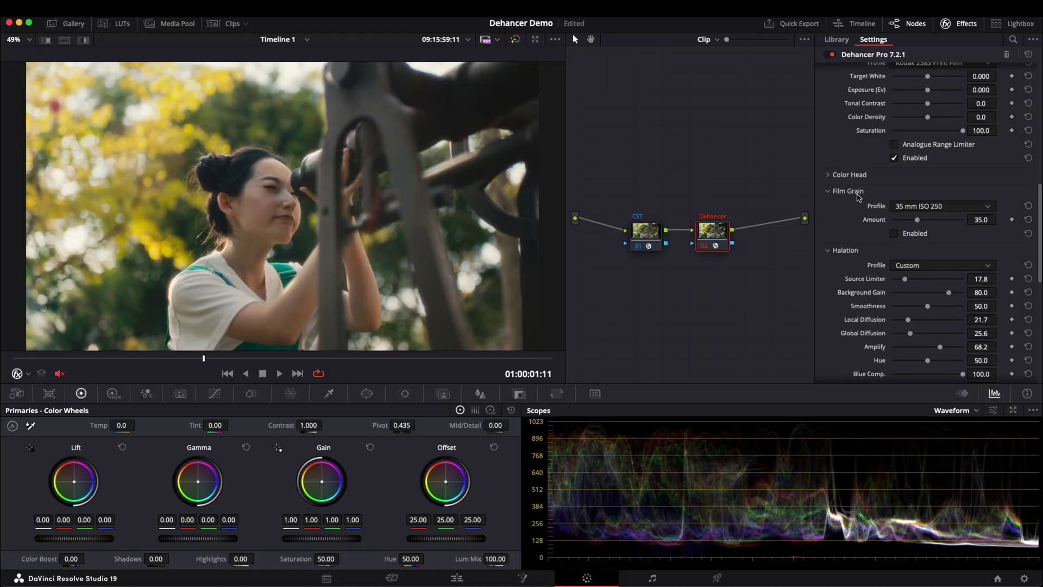
- Turn on Film Grain and compare the 35 mm ISO 500 and ISO 250 grain profiles
{"action": "left_click", "coordinate": [935, 238]}
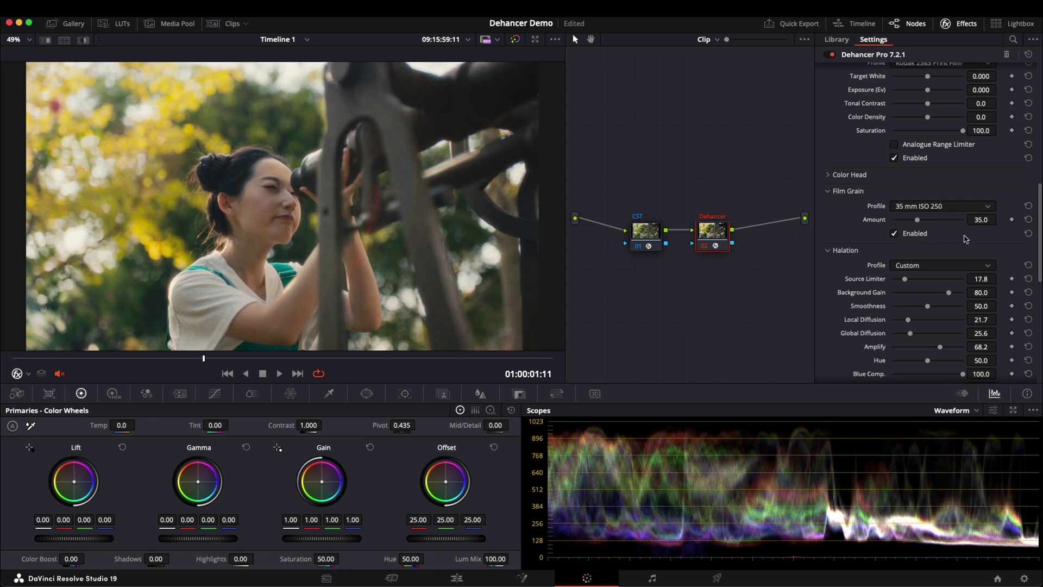
{"action": "key", "text": "alt+f"}
{"action": "left_click", "coordinate": [966, 266]}
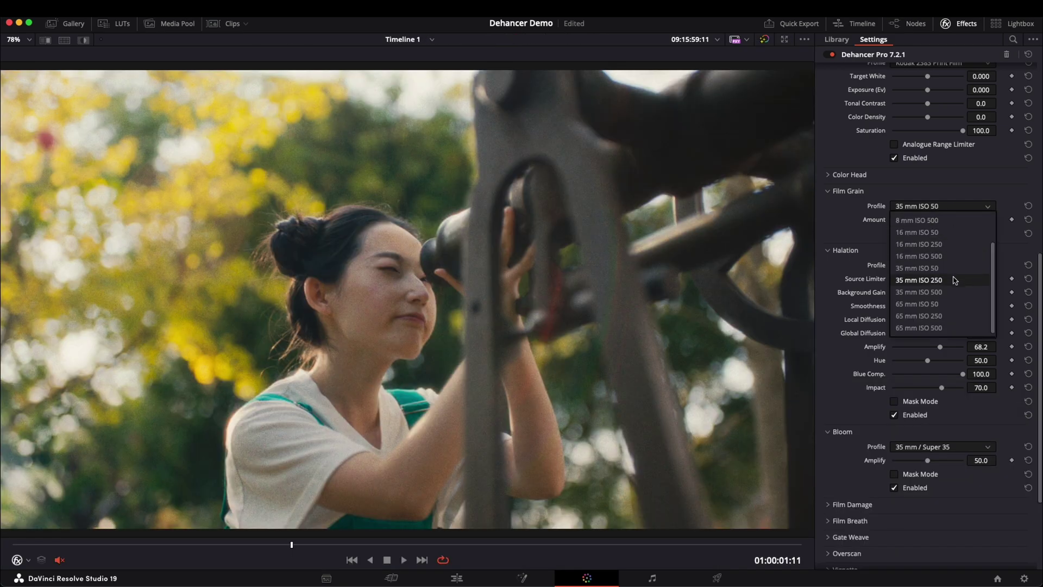
{"action": "left_click", "coordinate": [968, 267]}
{"action": "left_click", "coordinate": [942, 206]}
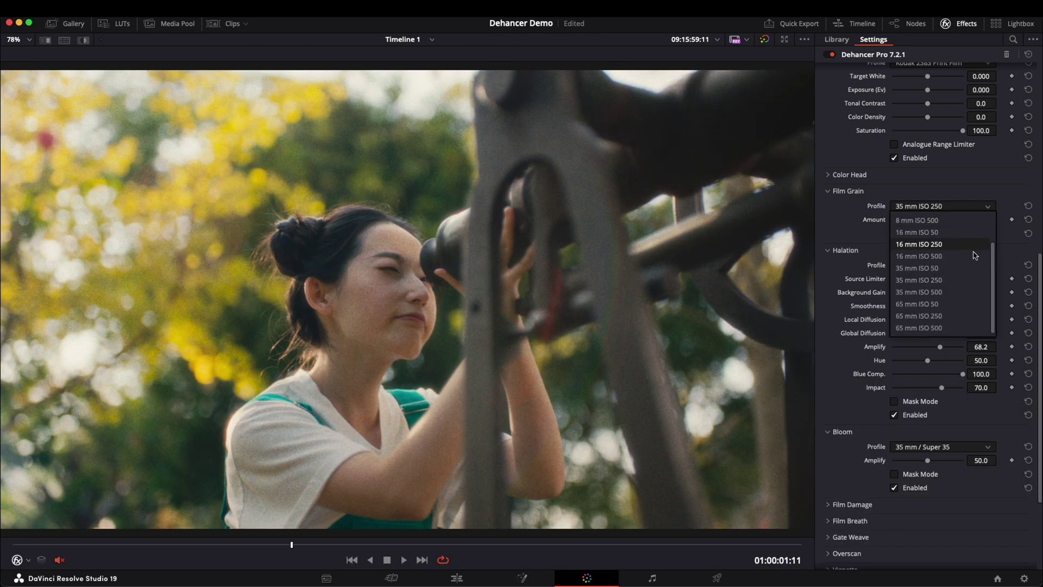
{"action": "left_click", "coordinate": [958, 289]}
{"action": "left_click", "coordinate": [939, 210]}
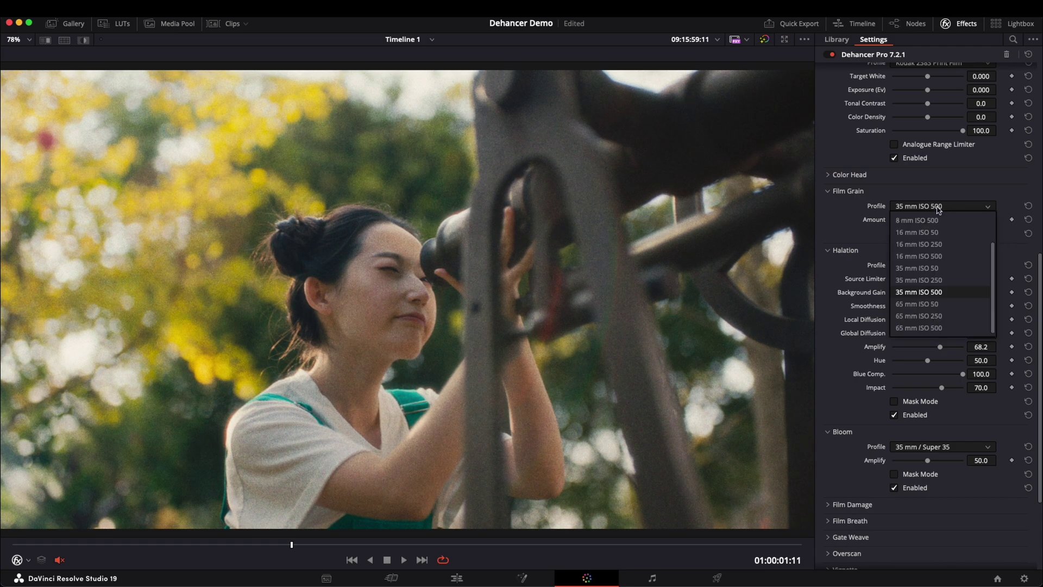
{"action": "left_click", "coordinate": [952, 280]}
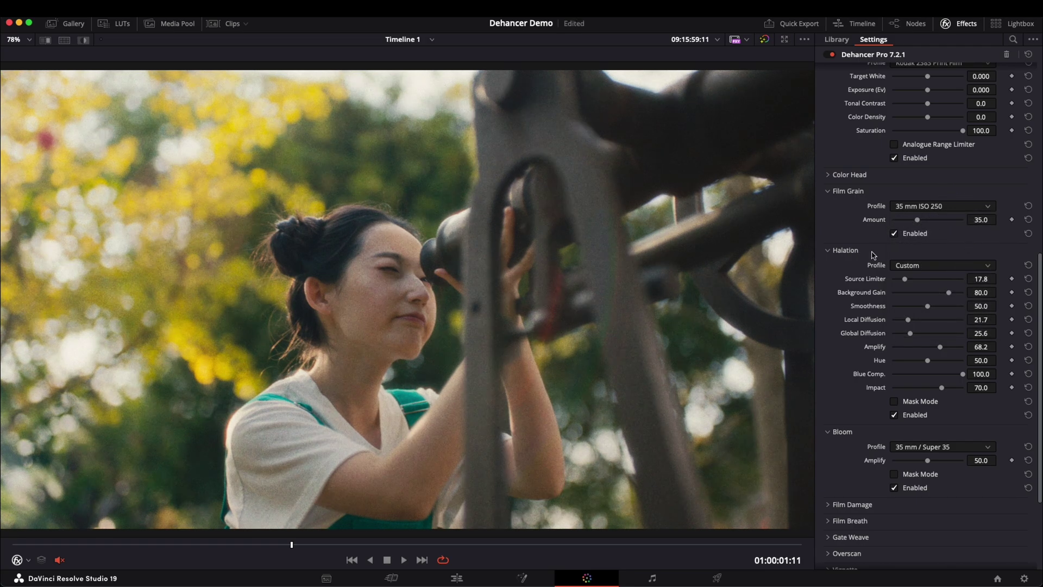
- Switch grain to Custom with Size 30.51, Film Resolution 75.0 and shadows about 15.5
{"action": "left_click", "coordinate": [917, 220]}
{"action": "left_click_drag", "start_coordinate": [911, 222], "coordinate": [946, 255]}
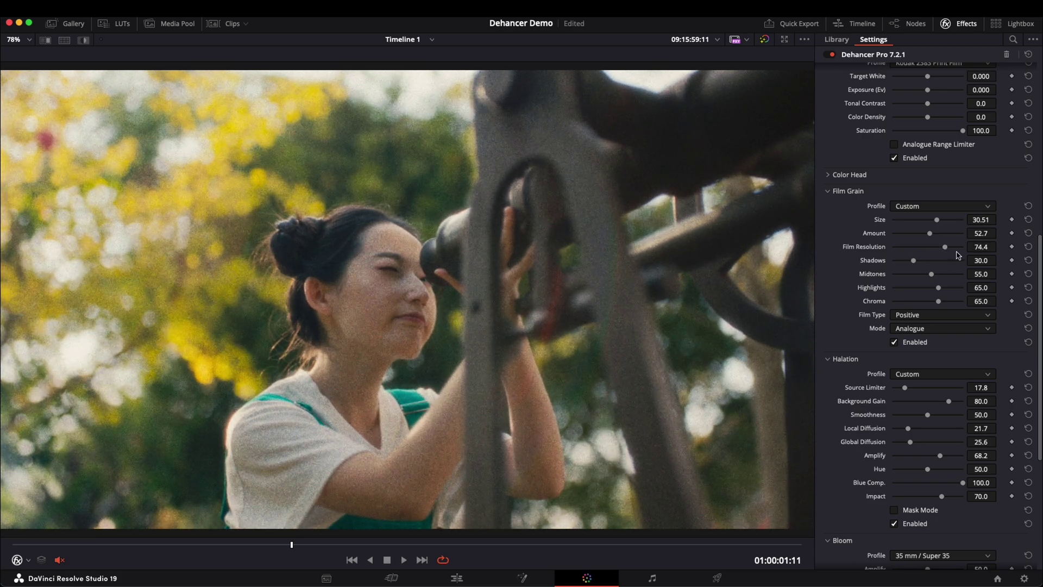
{"action": "left_click", "coordinate": [1028, 246]}
{"action": "left_click_drag", "start_coordinate": [917, 264], "coordinate": [926, 294]}
- Try Negative as the grain Film Type, then settle on Positive
{"action": "left_click", "coordinate": [952, 319]}
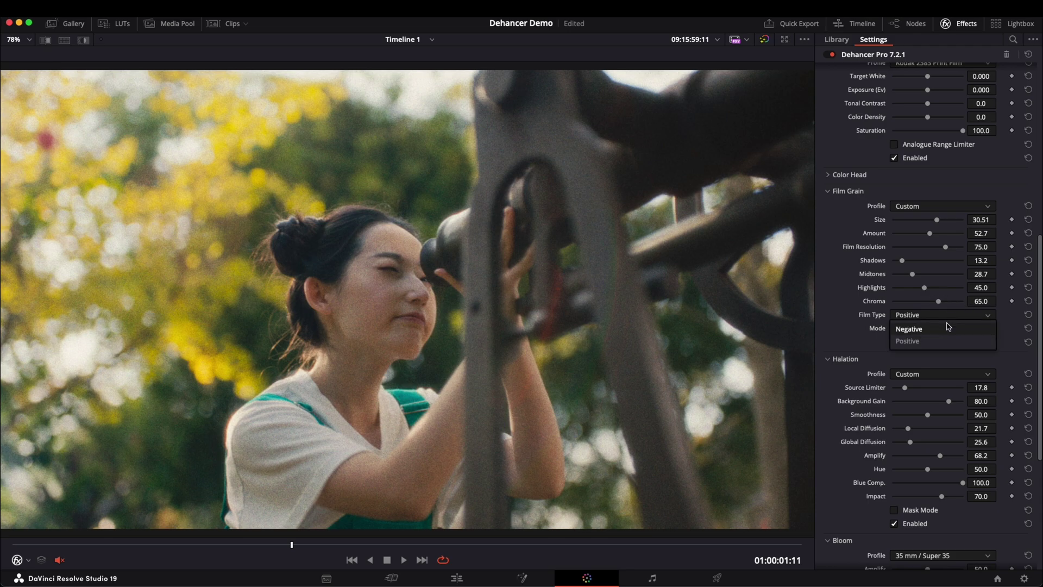
{"action": "left_click", "coordinate": [947, 329]}
{"action": "left_click", "coordinate": [958, 315]}
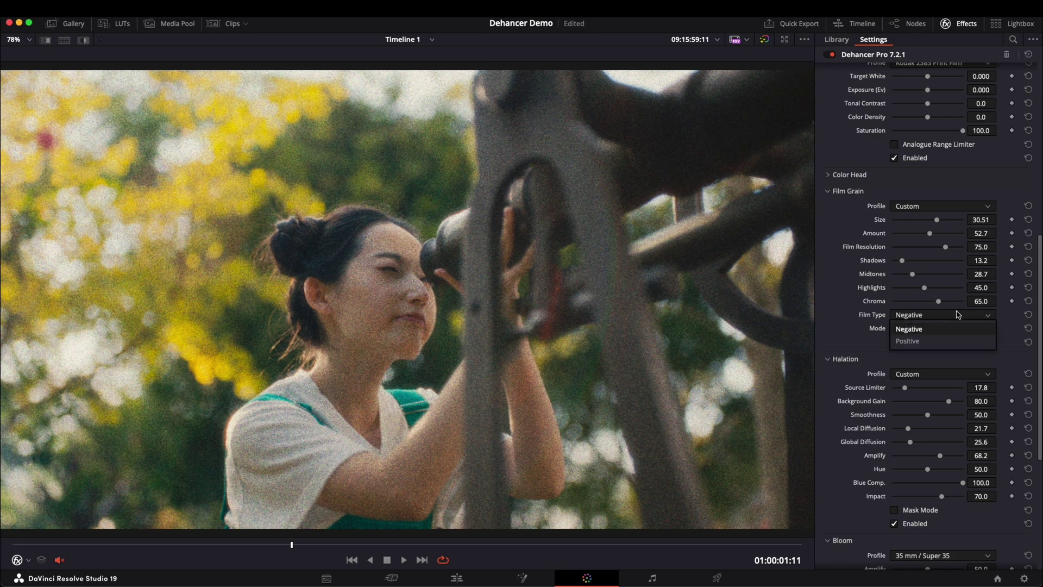
{"action": "left_click", "coordinate": [952, 328]}
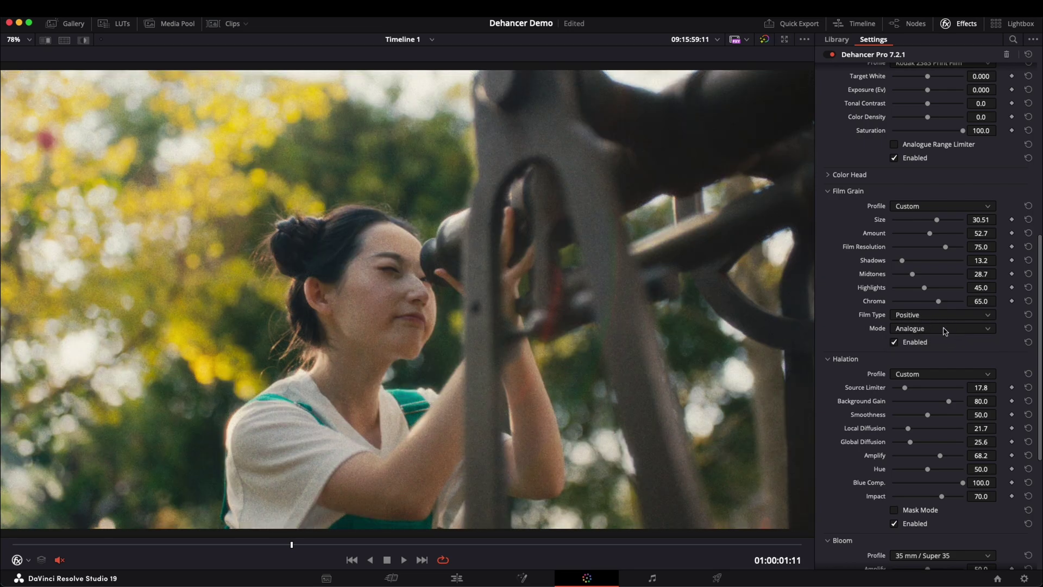
- Choose Kodak Ektachrome E100 (2017) as the Dehancer film stock profile
{"action": "scroll", "coordinate": [923, 318], "scroll_direction": "up", "scroll_amount": 6}
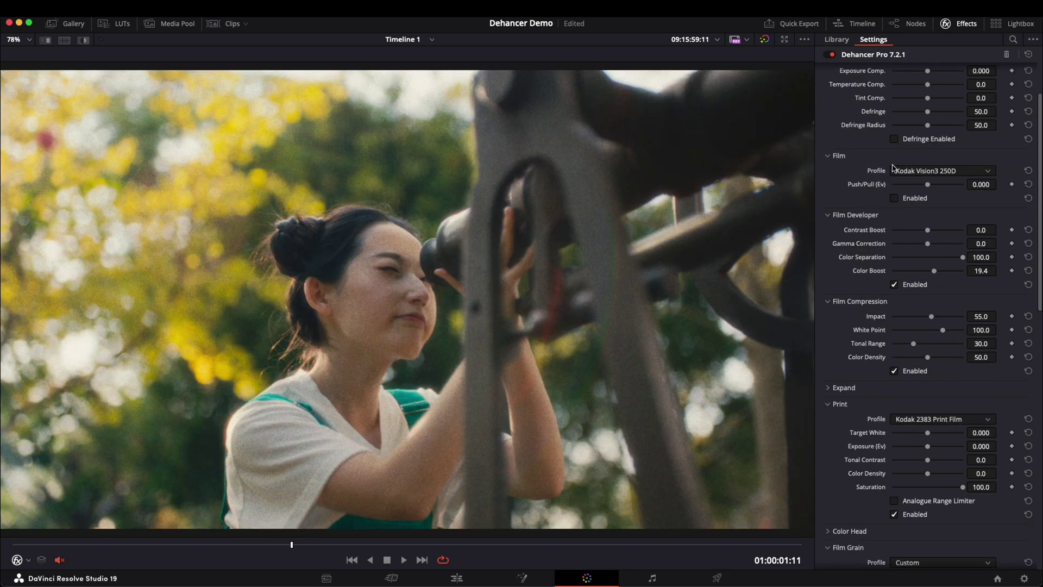
{"action": "scroll", "coordinate": [882, 216], "scroll_direction": "up", "scroll_amount": 1}
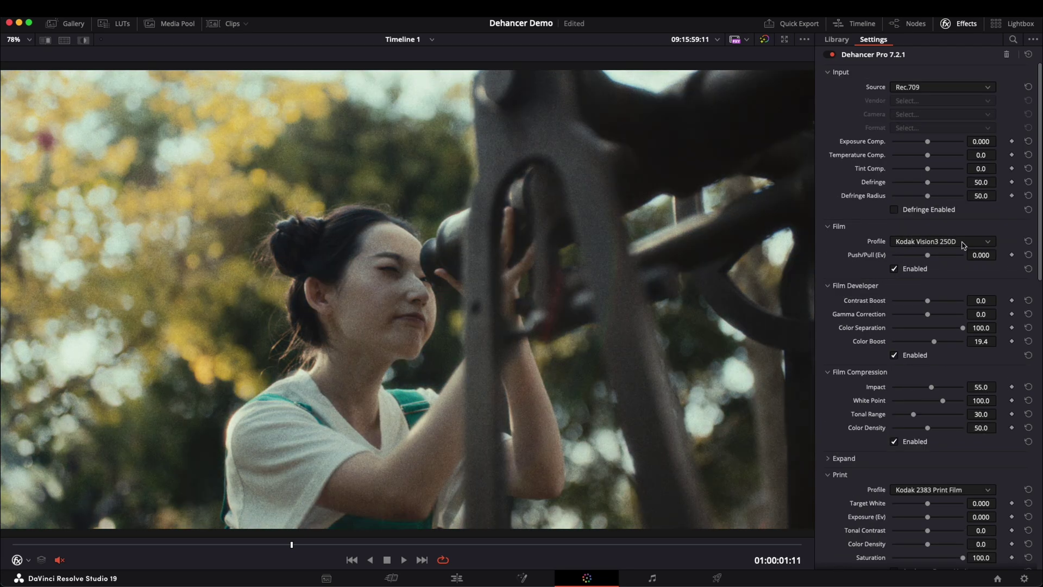
{"action": "left_click", "coordinate": [965, 242]}
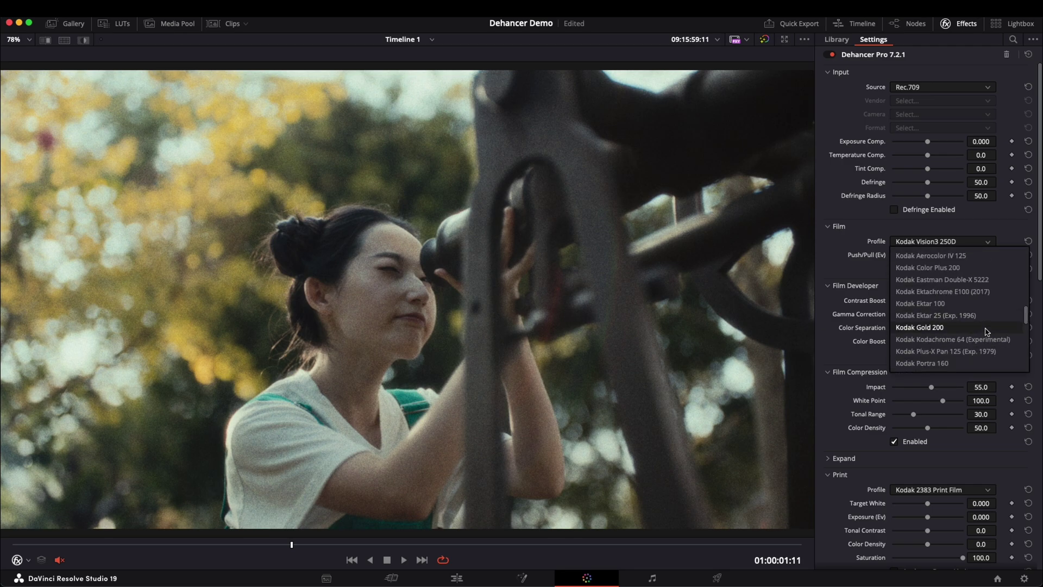
{"action": "scroll", "coordinate": [977, 332], "scroll_direction": "up", "scroll_amount": 3}
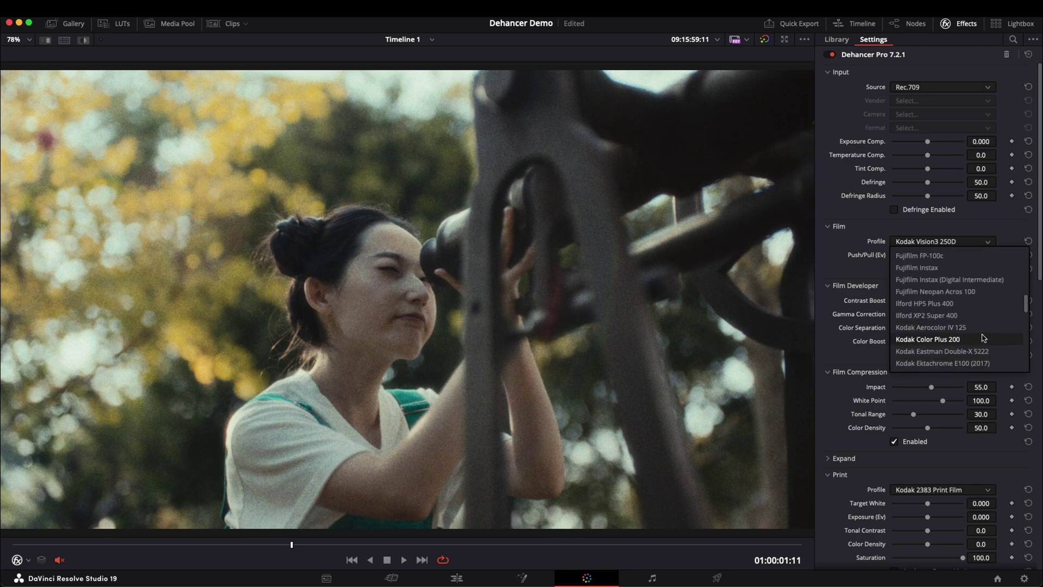
{"action": "left_click", "coordinate": [965, 363]}
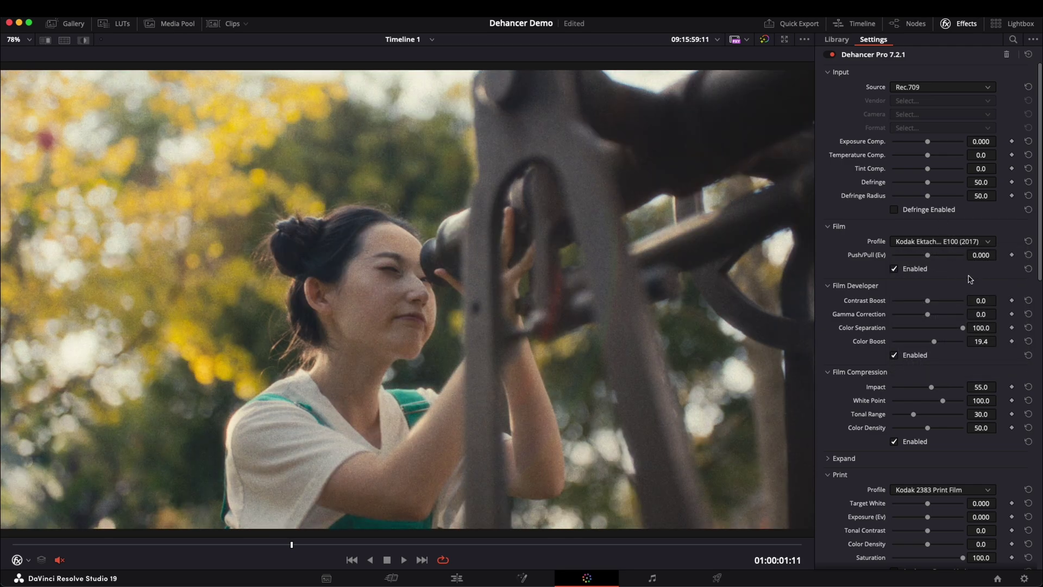
- Toggle the film stage off and on twice to compare, leaving it enabled
{"action": "left_click", "coordinate": [902, 272]}
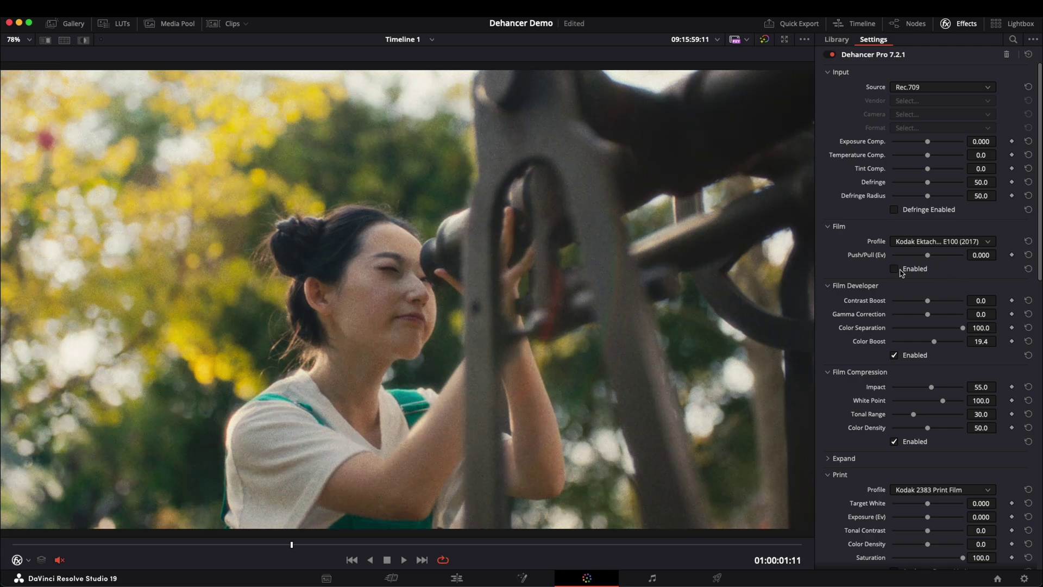
{"action": "left_click", "coordinate": [899, 273]}
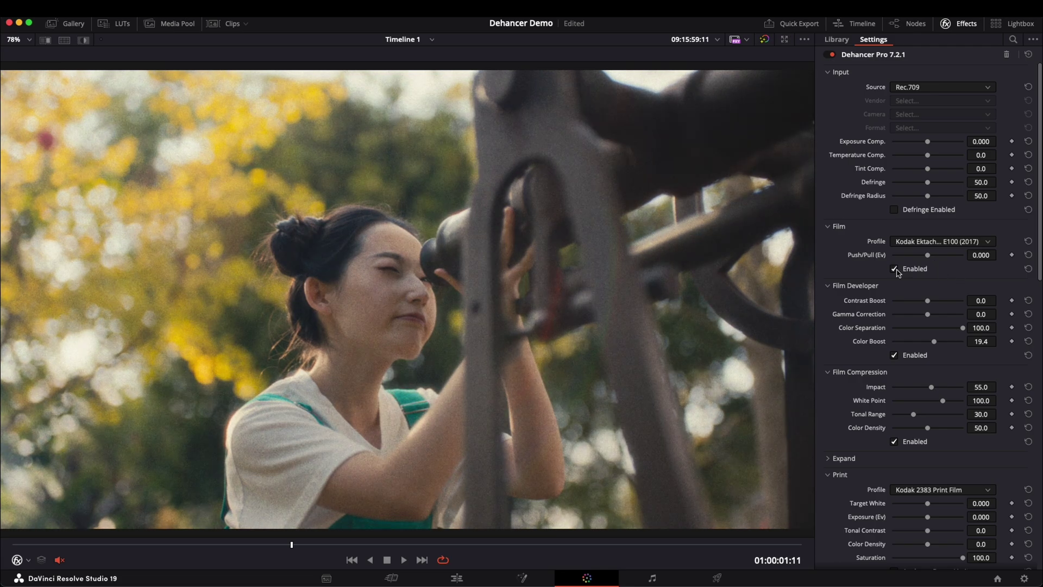
{"action": "left_click", "coordinate": [898, 273]}
{"action": "left_click", "coordinate": [898, 273]}
{"action": "scroll", "coordinate": [950, 263], "scroll_direction": "down", "scroll_amount": 3}
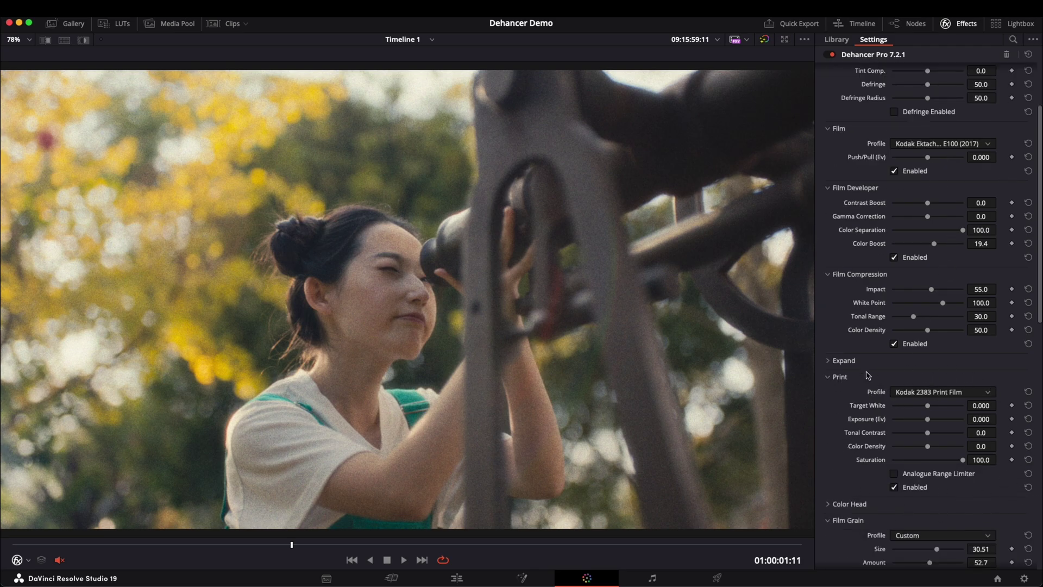
- Give the Film node an enabled Kodak Ektachrome E100 (2017) film stock
{"action": "key", "text": "alt+f"}
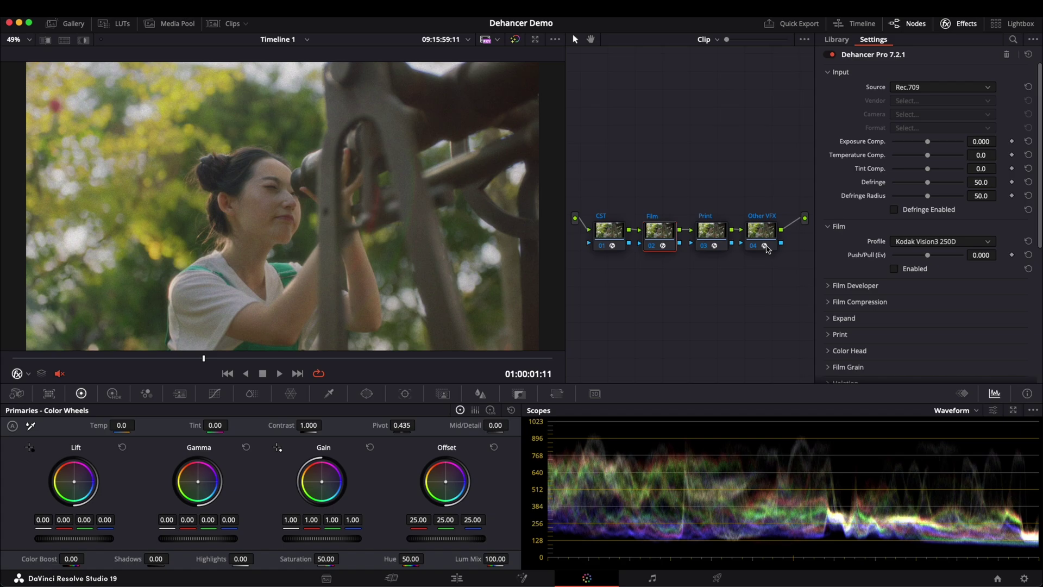
{"action": "left_click", "coordinate": [956, 241]}
{"action": "scroll", "coordinate": [972, 326], "scroll_direction": "up", "scroll_amount": 3}
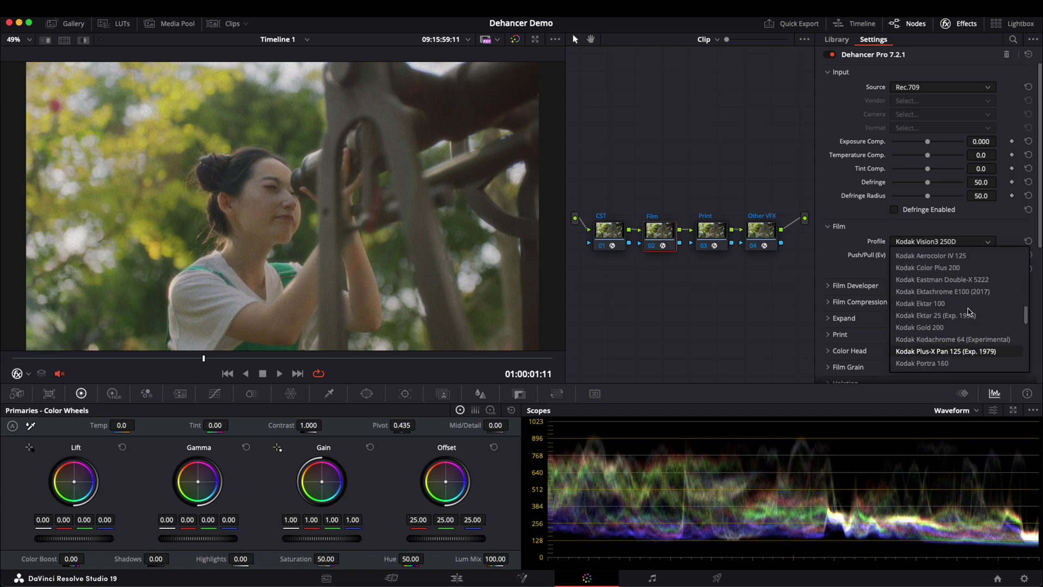
{"action": "scroll", "coordinate": [975, 325], "scroll_direction": "up", "scroll_amount": 3}
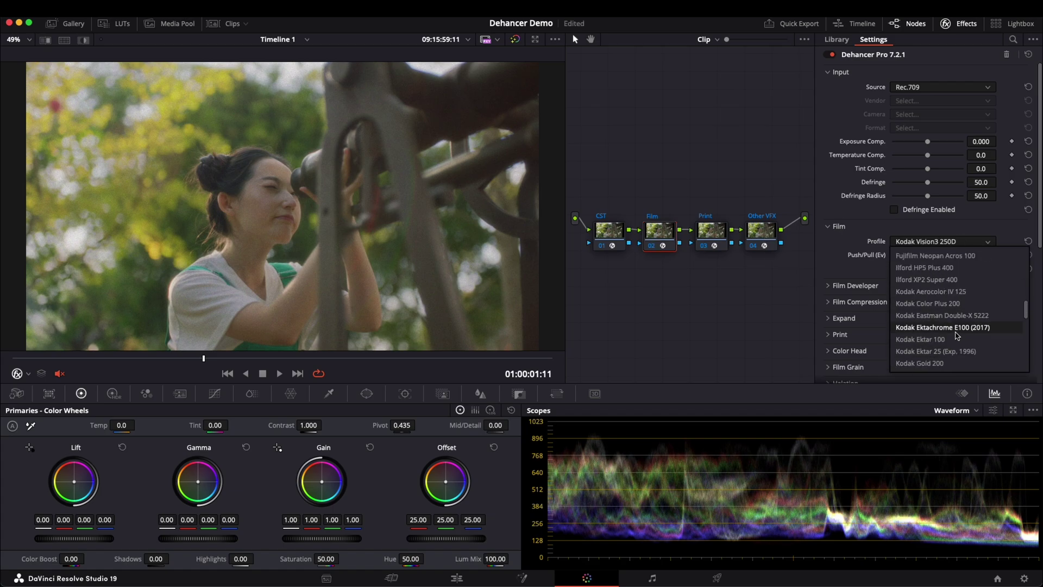
{"action": "left_click", "coordinate": [957, 328]}
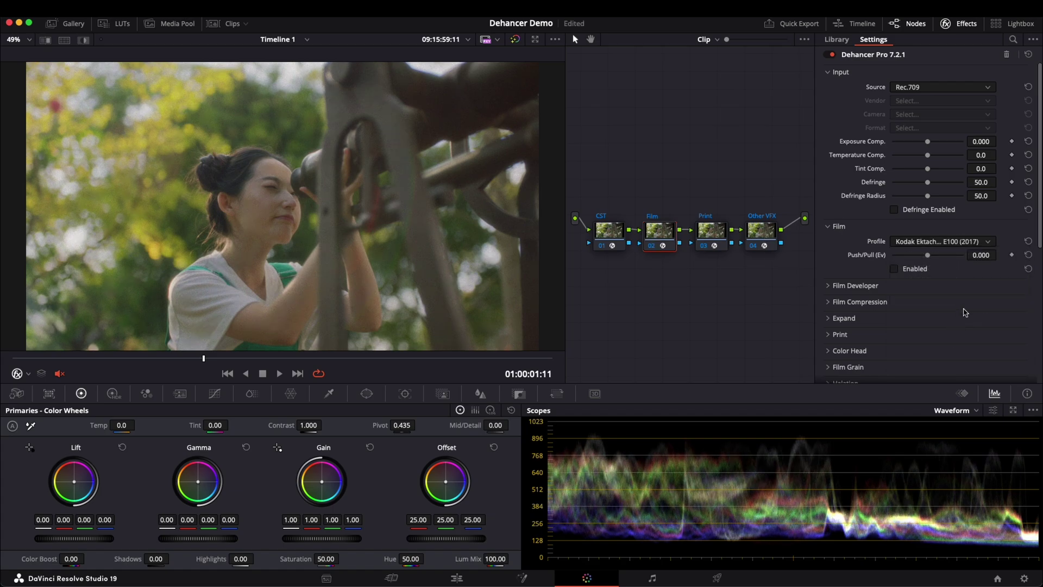
{"action": "left_click", "coordinate": [893, 268]}
- Give the Print node an enabled Kodak 2383 Print Film stock
{"action": "key", "text": "shift+apostrophe"}
{"action": "left_click", "coordinate": [840, 226]}
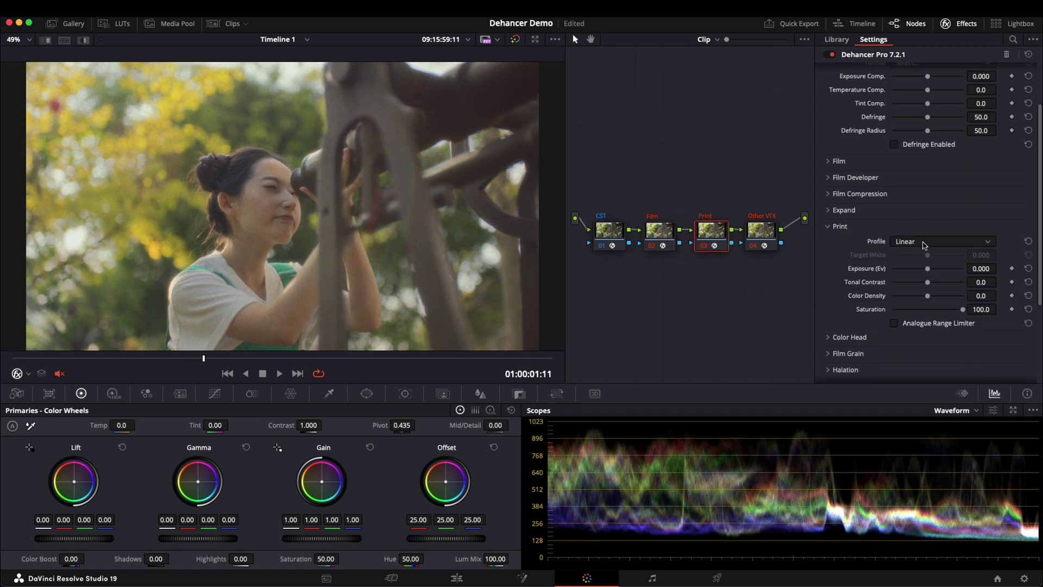
{"action": "left_click", "coordinate": [925, 242]}
{"action": "left_click", "coordinate": [960, 292]}
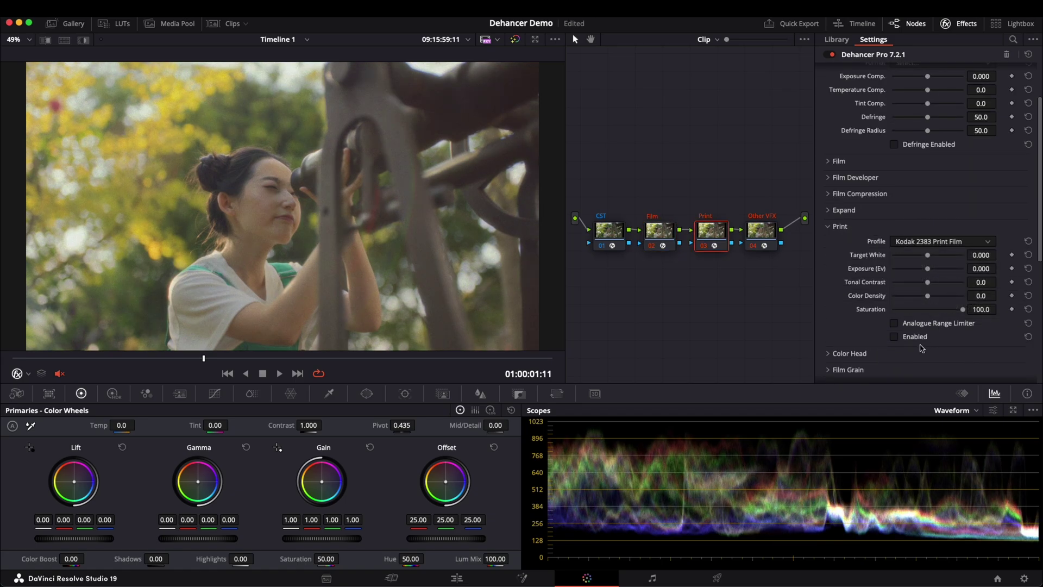
{"action": "left_click", "coordinate": [893, 336]}
- Review the Film and Print nodes, then toggle the Film node off and on to compare
{"action": "key", "text": "shift+apostrophe"}
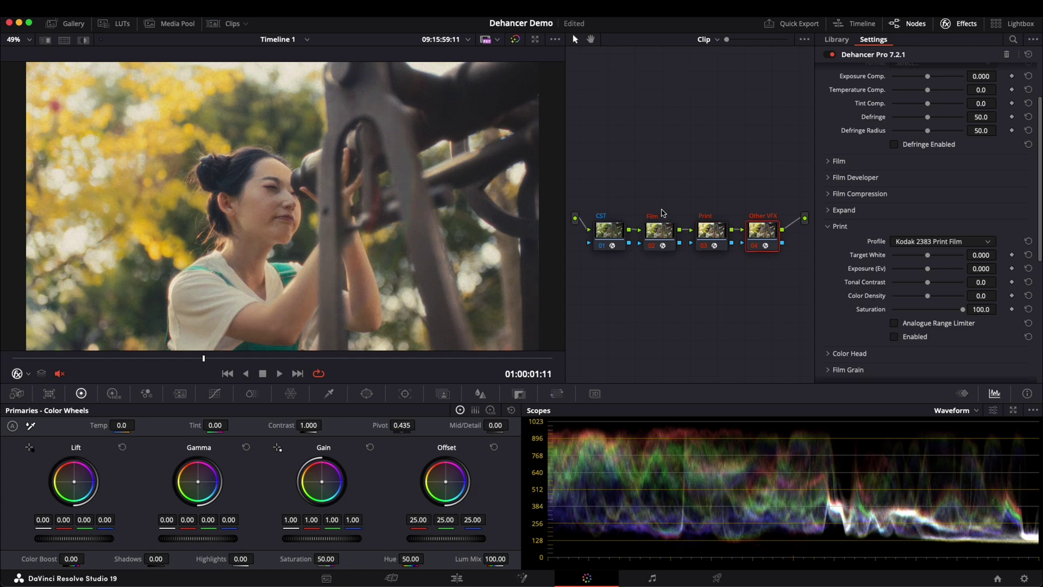
{"action": "left_click", "coordinate": [650, 233]}
{"action": "left_click", "coordinate": [719, 236]}
{"action": "key", "text": "shift+apostrophe"}
{"action": "key", "text": "shift+semicolon"}
{"action": "key", "text": "shift+semicolon"}
{"action": "key", "text": "ctrl+d"}
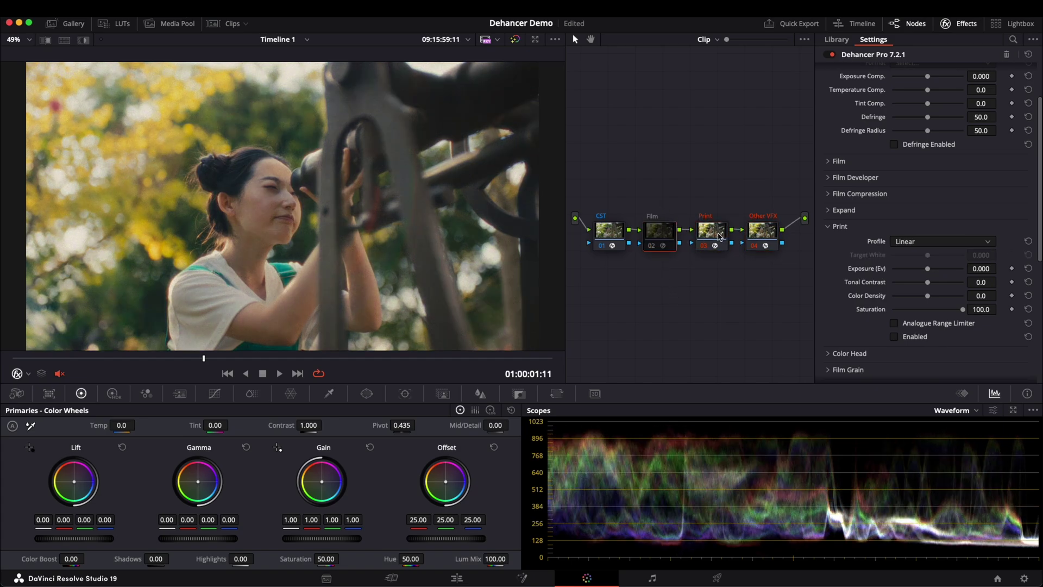
{"action": "key", "text": "ctrl+d"}
{"action": "key", "text": "ctrl+d"}
{"action": "key", "text": "ctrl+d"}
- Toggle the Print node off and on to compare, leaving it enabled
{"action": "left_click", "coordinate": [713, 237]}
{"action": "key", "text": "ctrl+d"}
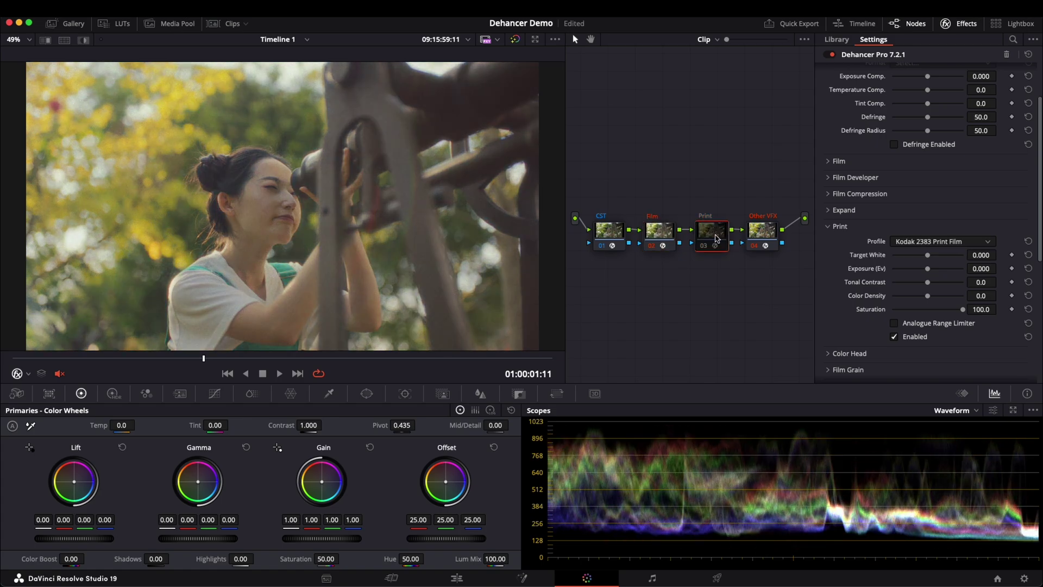
{"action": "key", "text": "ctrl+d"}
{"action": "key", "text": "ctrl+d"}
{"action": "key", "text": "ctrl+d"}
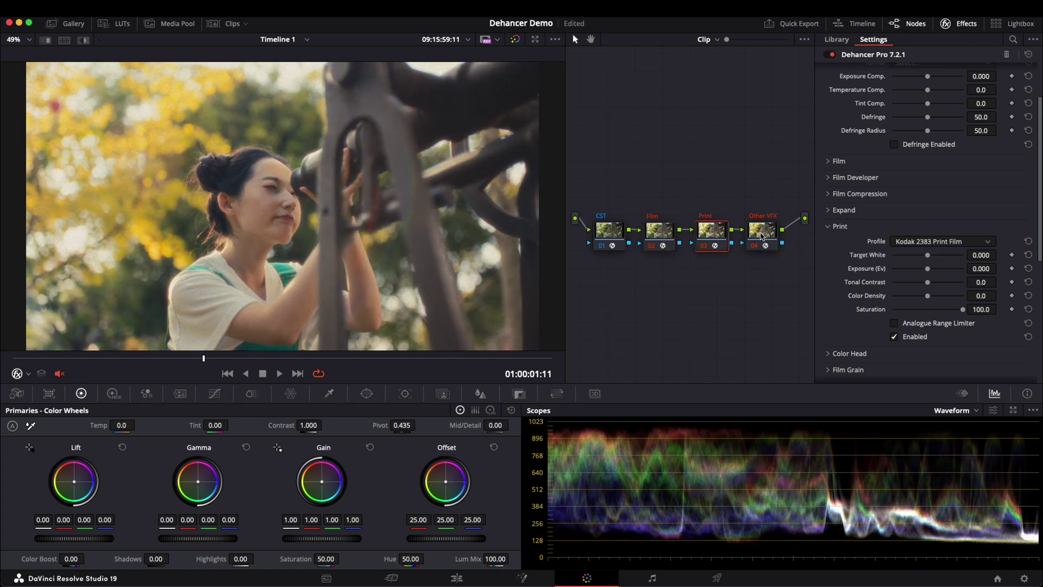
{"action": "left_click", "coordinate": [761, 236]}
{"action": "key", "text": "ctrl+d"}
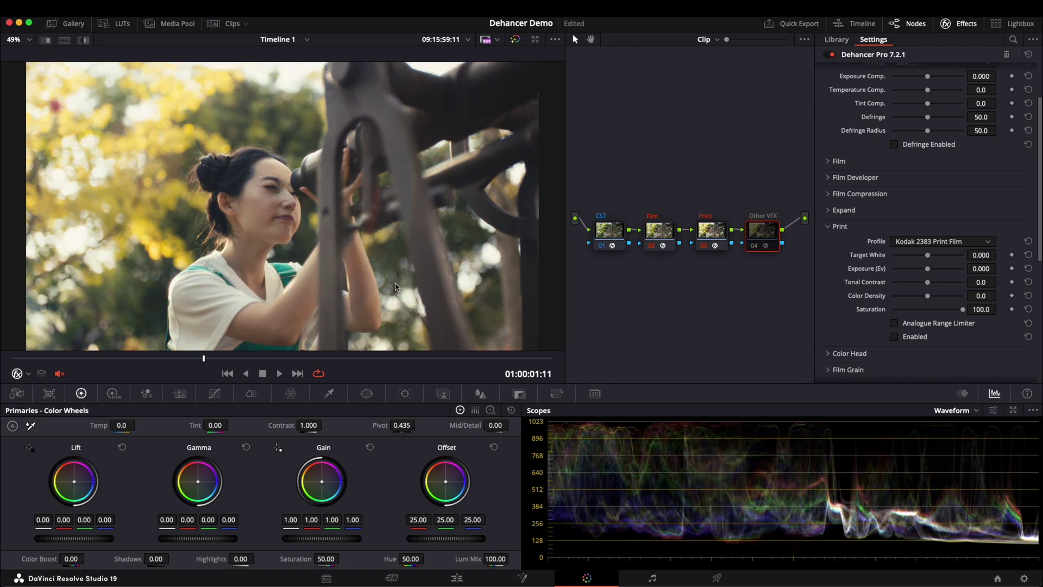
- Re-enable Other VFX, lower Total Impact from 33.3 to 7.8, and compare the Film node off/on
{"action": "key", "text": "ctrl+d"}
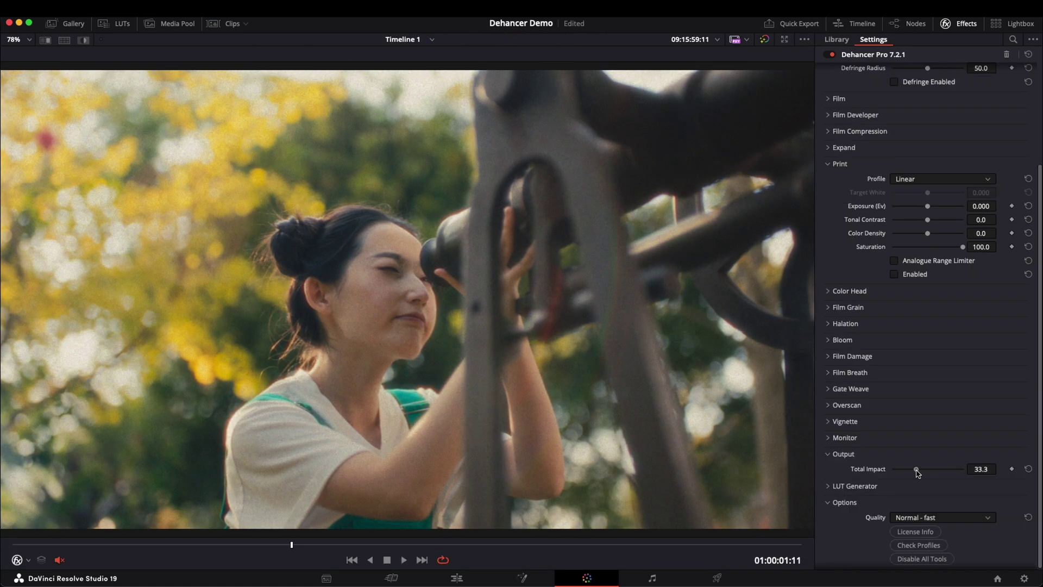
{"action": "mouse_move", "coordinate": [917, 473]}
{"action": "left_mouse_down"}
{"action": "mouse_move", "coordinate": [934, 472]}
{"action": "mouse_move", "coordinate": [900, 476]}
{"action": "mouse_move", "coordinate": [923, 476]}
{"action": "left_mouse_up"}
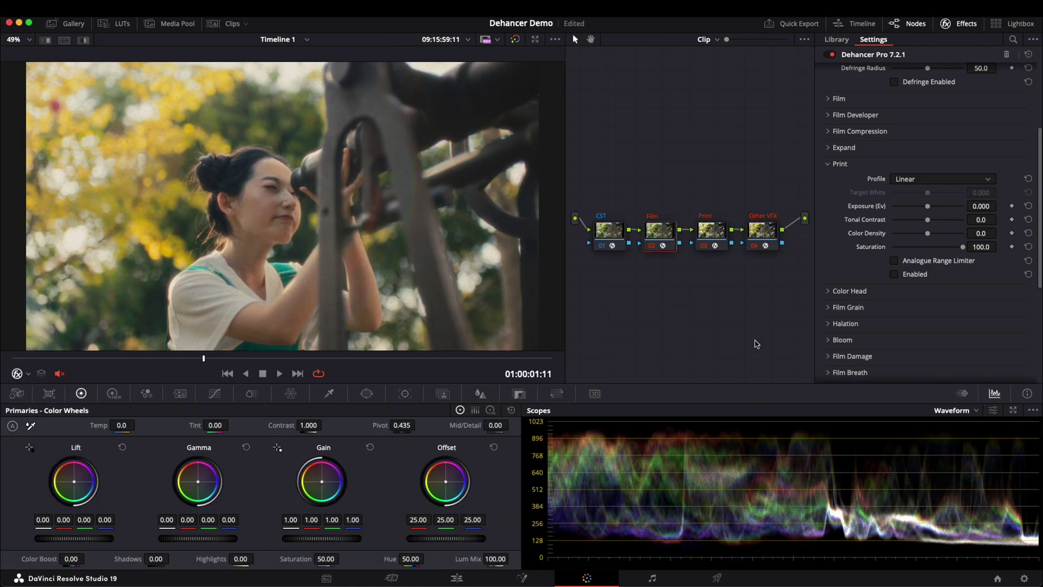
{"action": "key", "text": "ctrl+d"}
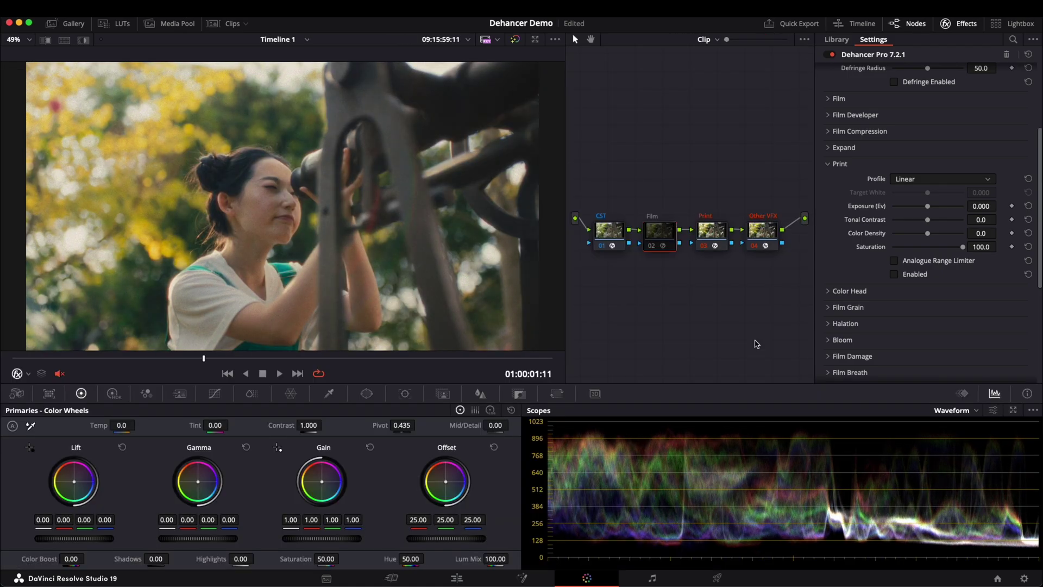
{"action": "key", "text": "ctrl+d"}
- Adjust the Print node's Total Impact and raise the Film node's Total Impact to 58.9
{"action": "left_click", "coordinate": [708, 232]}
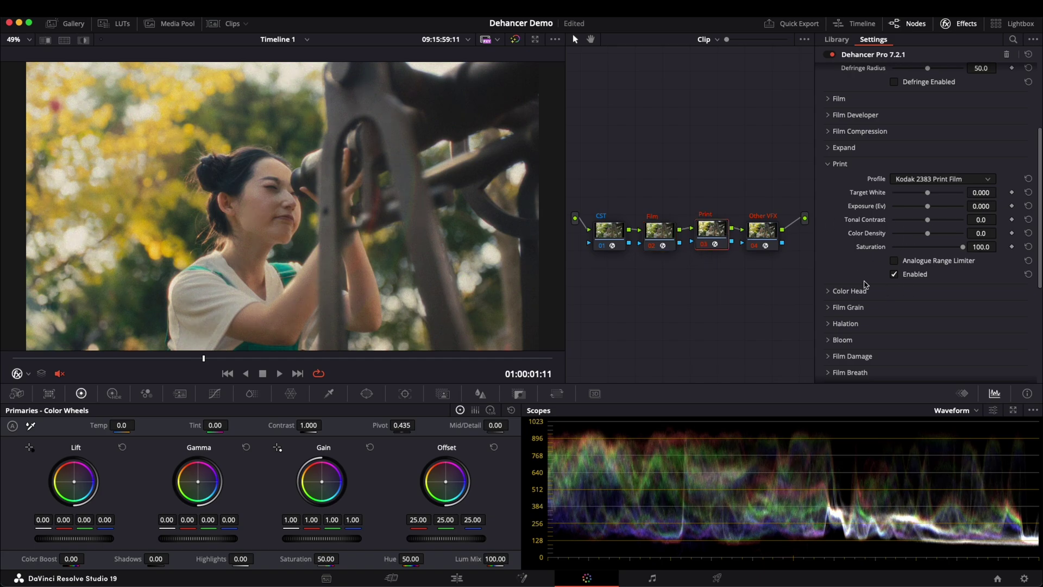
{"action": "scroll", "coordinate": [867, 285], "scroll_direction": "down", "scroll_amount": 5}
{"action": "left_click_drag", "start_coordinate": [963, 282], "coordinate": [955, 287]}
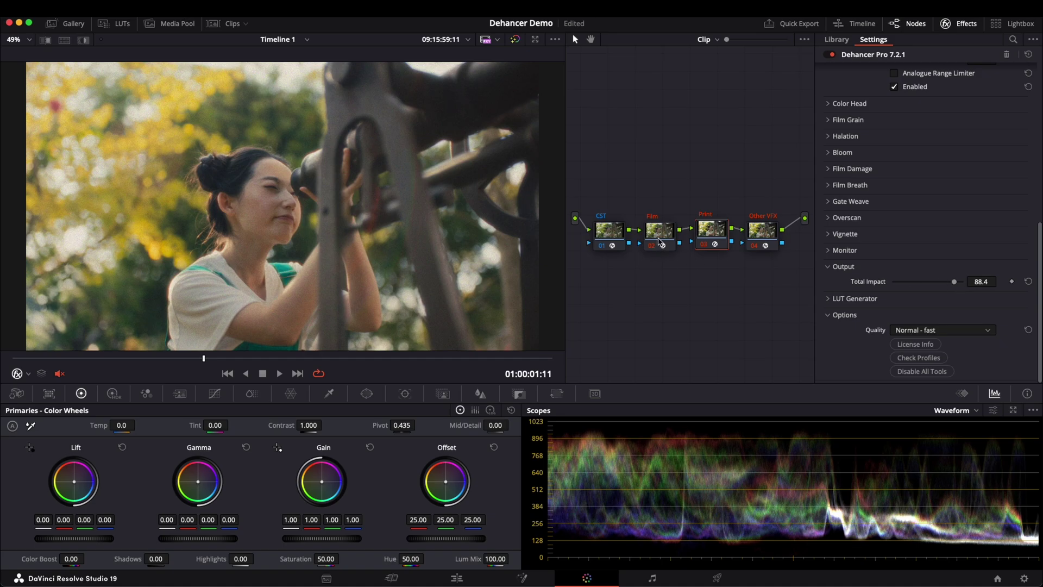
{"action": "left_click", "coordinate": [661, 242]}
{"action": "left_click_drag", "start_coordinate": [917, 283], "coordinate": [933, 283]}
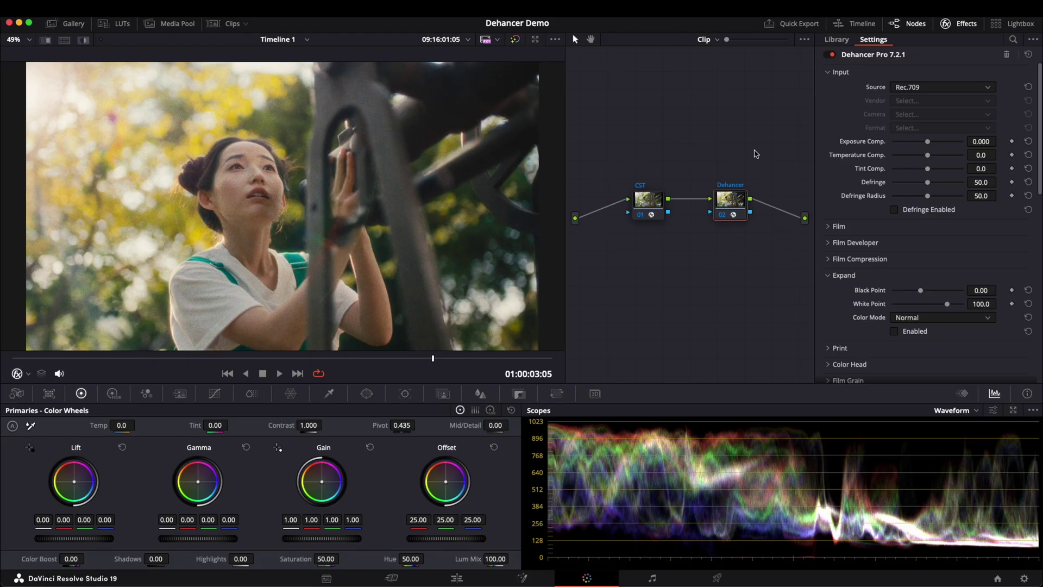
- Enable Expand, tune the Black Point, and lower the White Point to 93.5
{"action": "key", "text": "alt+f"}
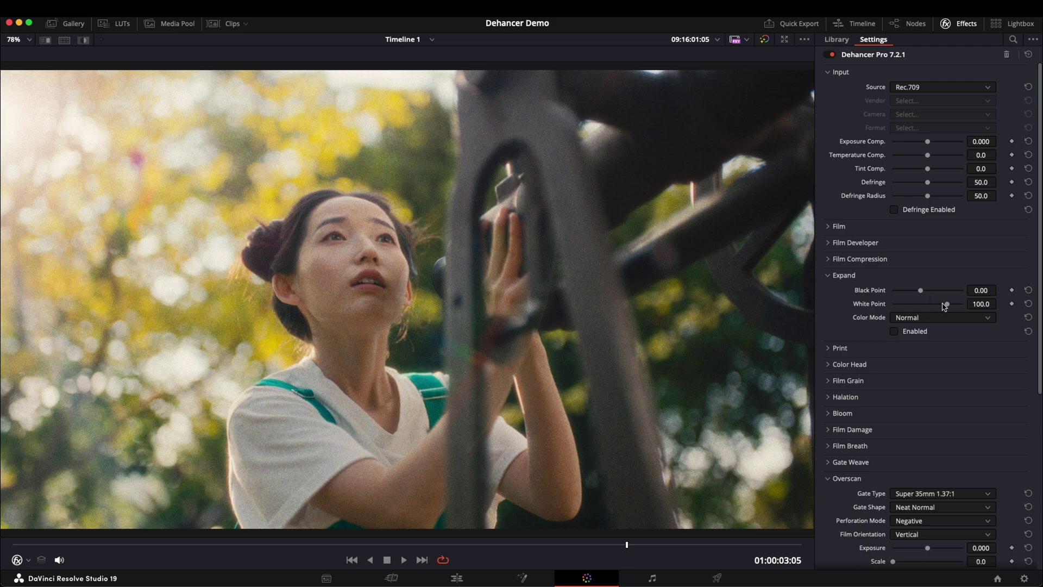
{"action": "left_click", "coordinate": [895, 331]}
{"action": "left_click_drag", "start_coordinate": [922, 293], "coordinate": [905, 295]}
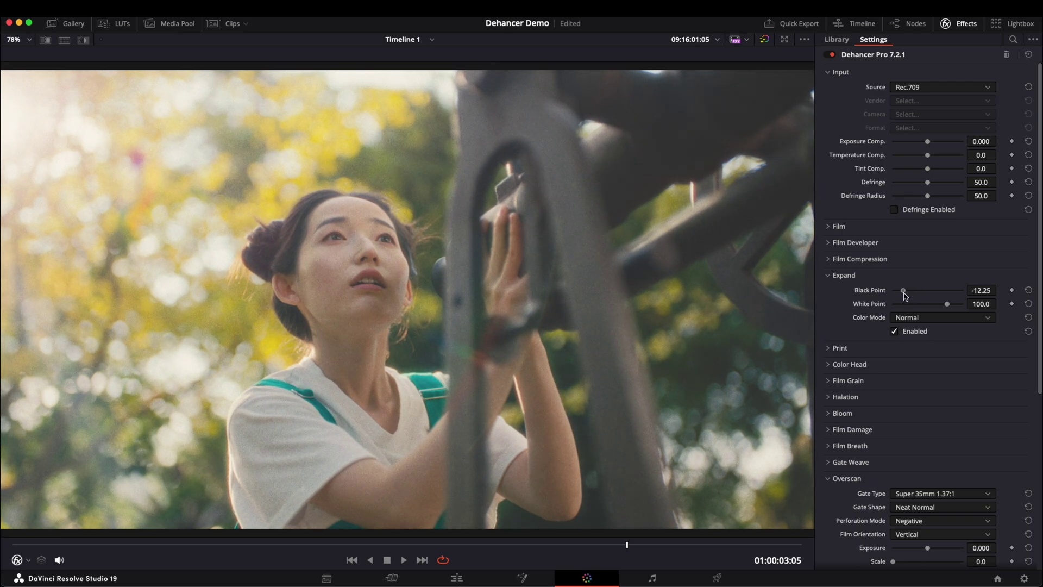
{"action": "left_click_drag", "start_coordinate": [905, 295], "coordinate": [931, 296]}
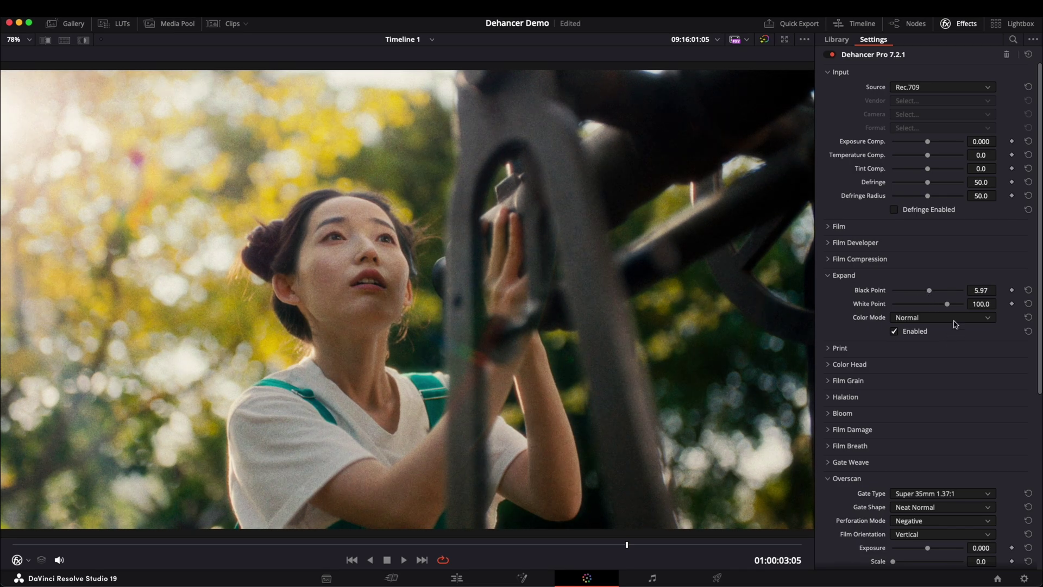
{"action": "left_click_drag", "start_coordinate": [948, 306], "coordinate": [944, 307]}
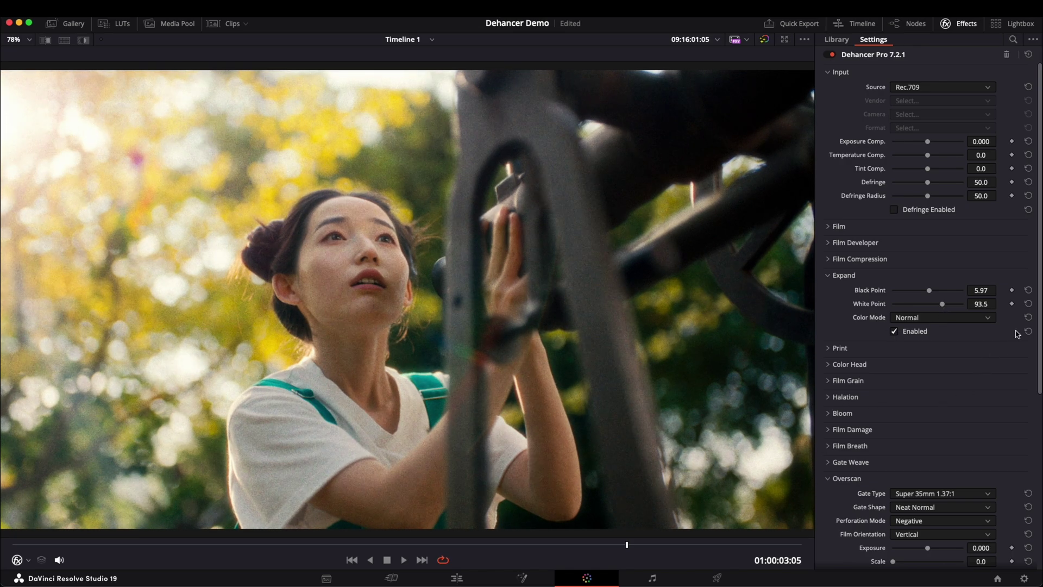
- Set the Expand color mode to Luma and toggle Expand off and on to compare
{"action": "key", "text": "alt+f"}
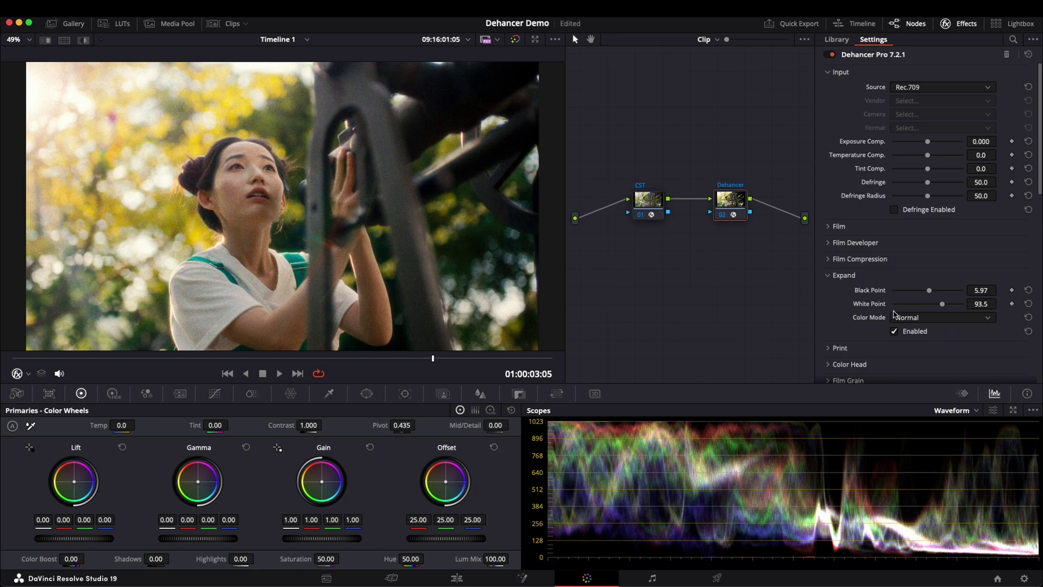
{"action": "left_click", "coordinate": [943, 322]}
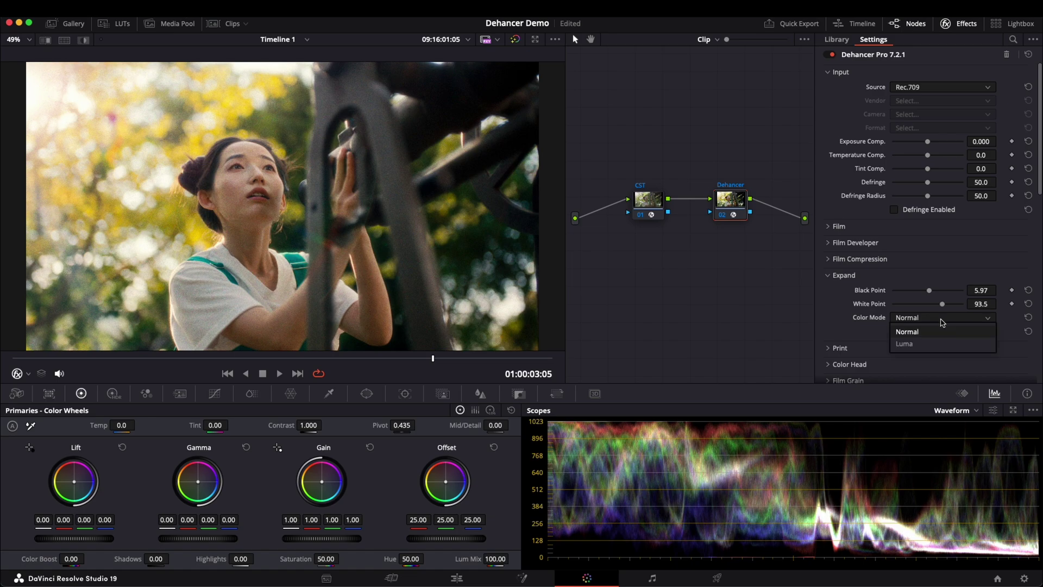
{"action": "left_click", "coordinate": [929, 343]}
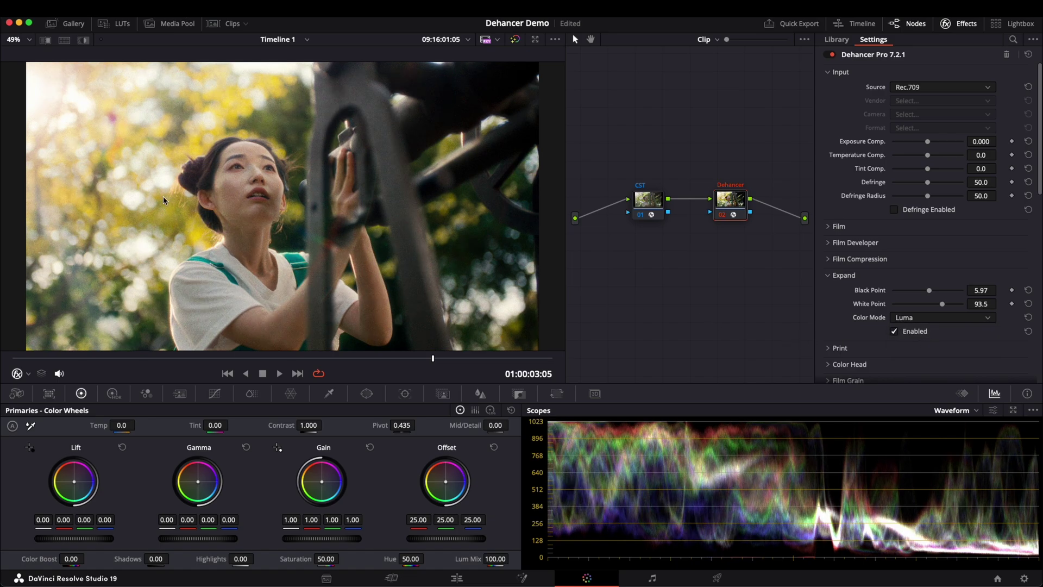
{"action": "left_click", "coordinate": [894, 332]}
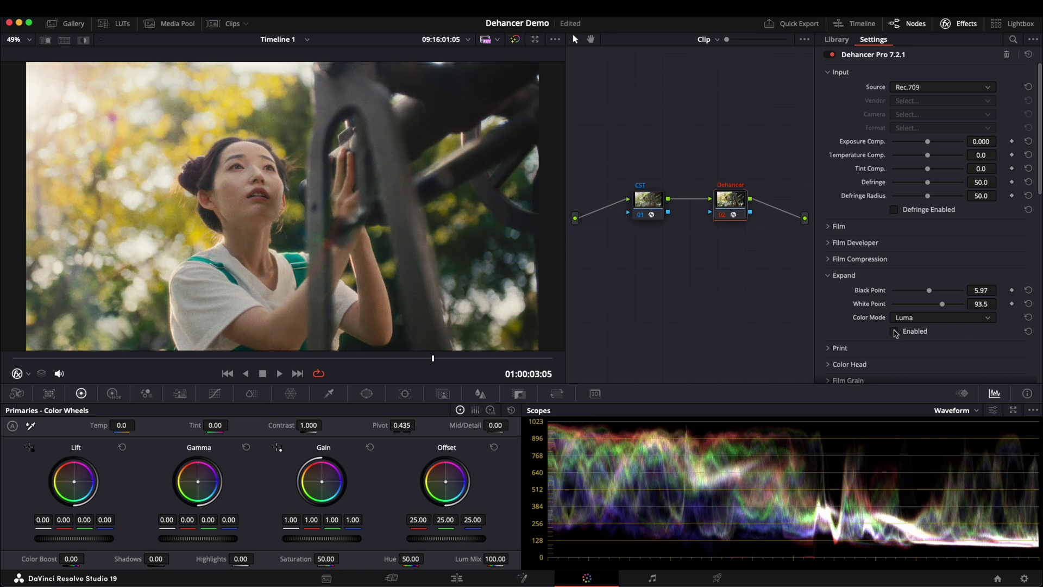
{"action": "left_click", "coordinate": [894, 331]}
{"action": "left_click", "coordinate": [894, 331]}
{"action": "left_click", "coordinate": [894, 332]}
- With clipping shown, set Black Point to about 4.4 and White Point to 98.4, then hide clipping
{"action": "scroll", "coordinate": [894, 332], "scroll_direction": "down", "scroll_amount": 10}
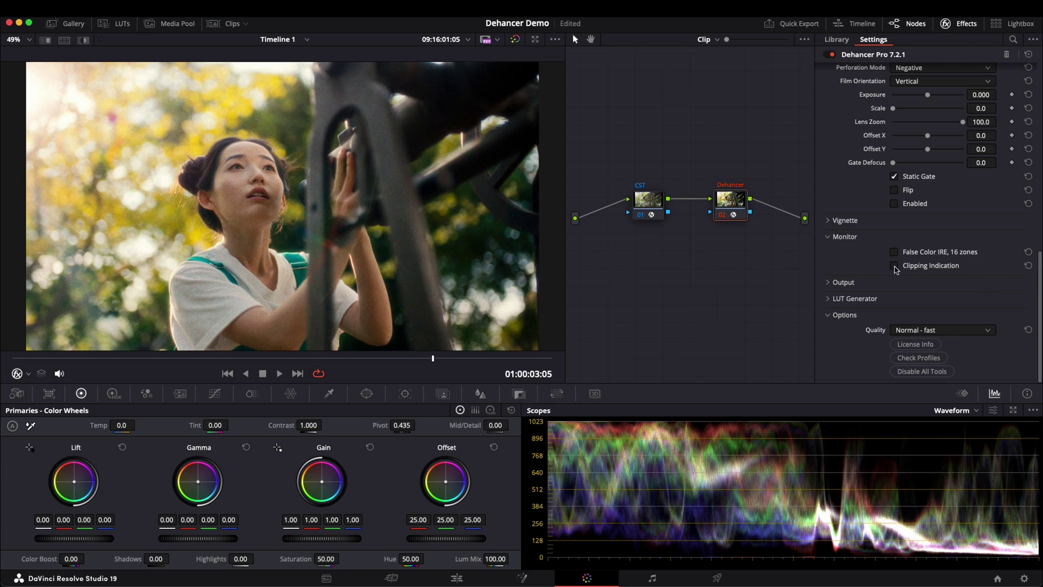
{"action": "left_click", "coordinate": [894, 266]}
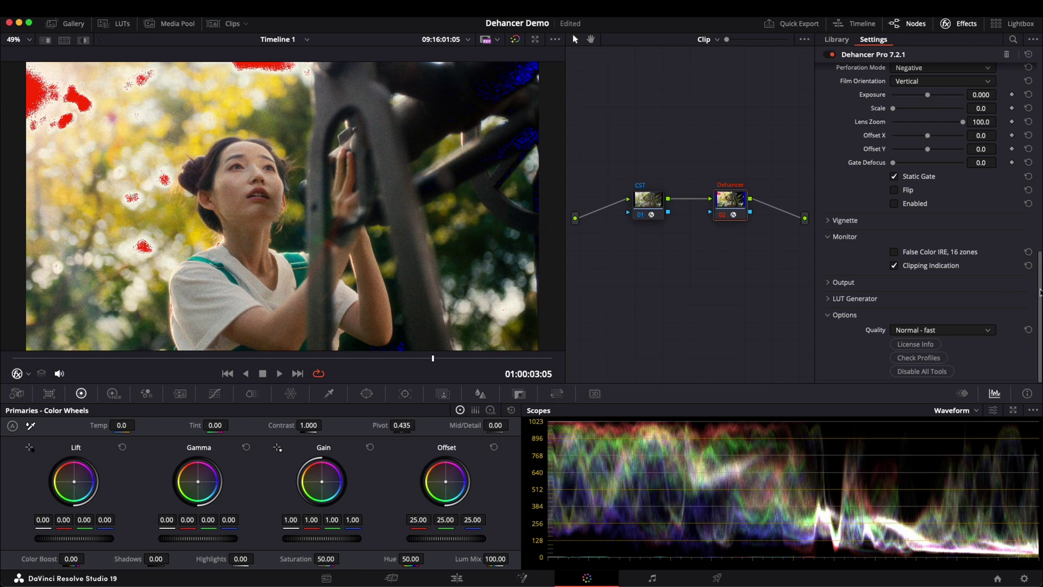
{"action": "left_click_drag", "start_coordinate": [1040, 292], "coordinate": [1040, 135]}
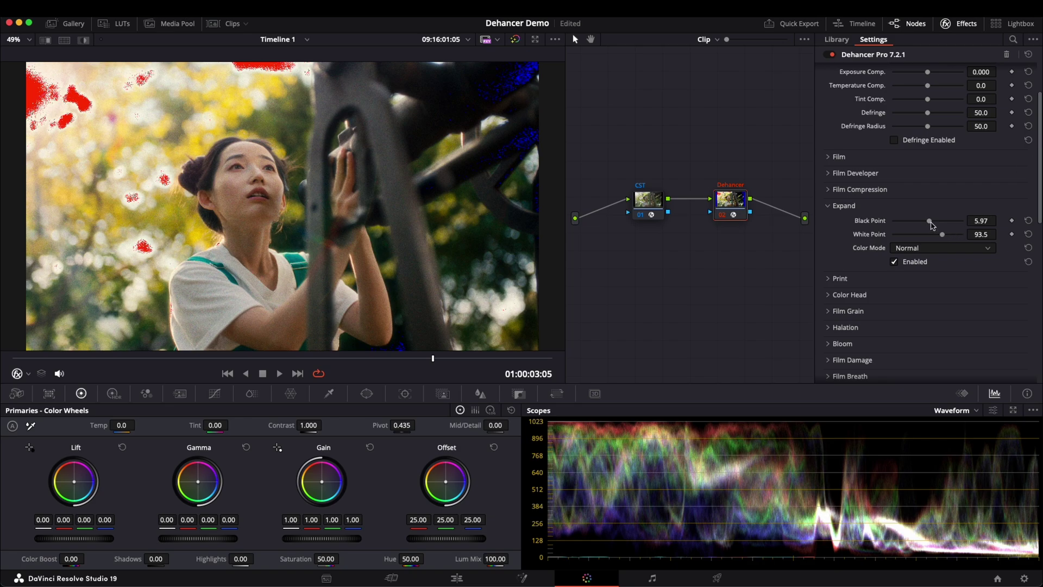
{"action": "left_click_drag", "start_coordinate": [931, 224], "coordinate": [928, 225]}
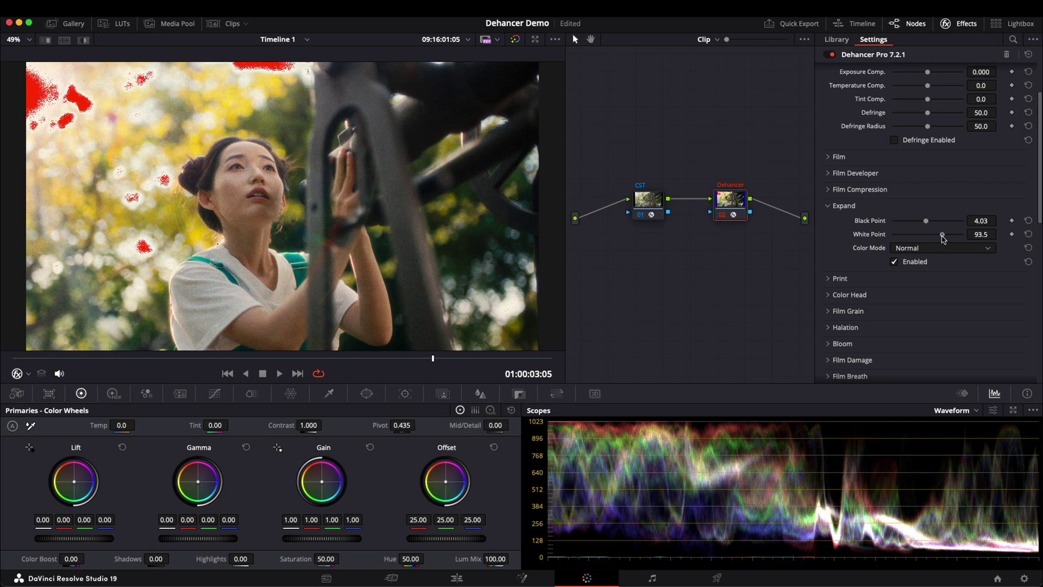
{"action": "left_click_drag", "start_coordinate": [943, 238], "coordinate": [946, 239]}
{"action": "scroll", "coordinate": [947, 239], "scroll_direction": "down", "scroll_amount": 15}
{"action": "left_click", "coordinate": [956, 411]}
{"action": "left_click", "coordinate": [856, 435]}
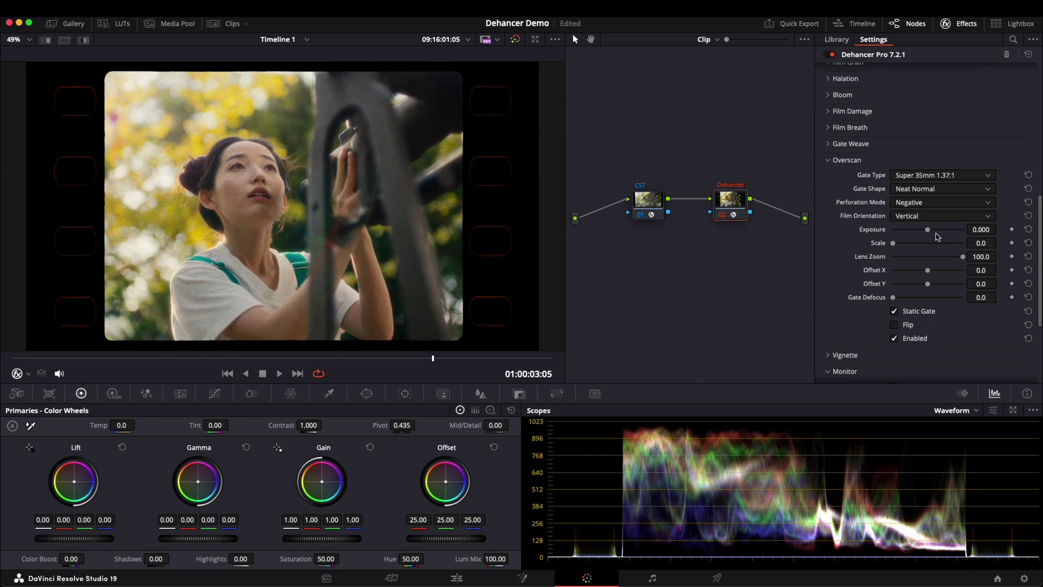
{"action": "left_click", "coordinate": [960, 176]}
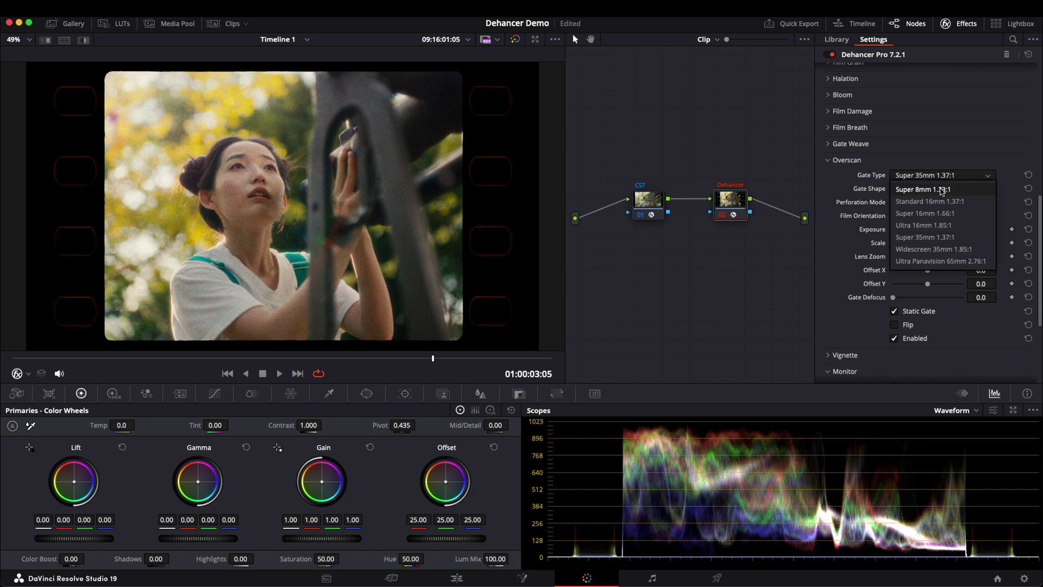
{"action": "left_click", "coordinate": [941, 190]}
{"action": "left_click", "coordinate": [936, 177]}
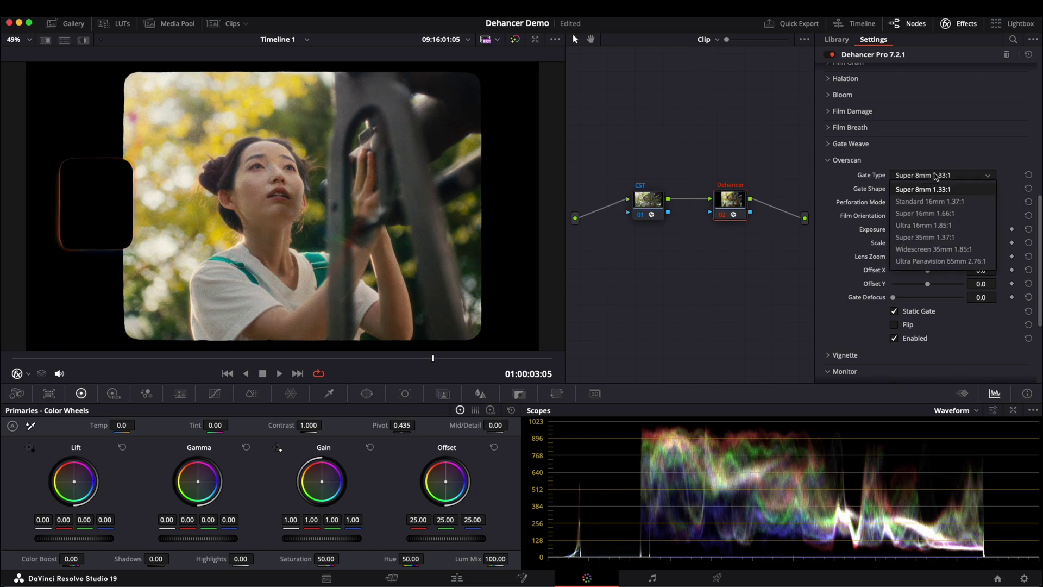
{"action": "left_click", "coordinate": [936, 201]}
{"action": "left_click", "coordinate": [944, 176]}
{"action": "left_click", "coordinate": [923, 225]}
{"action": "left_click", "coordinate": [945, 176]}
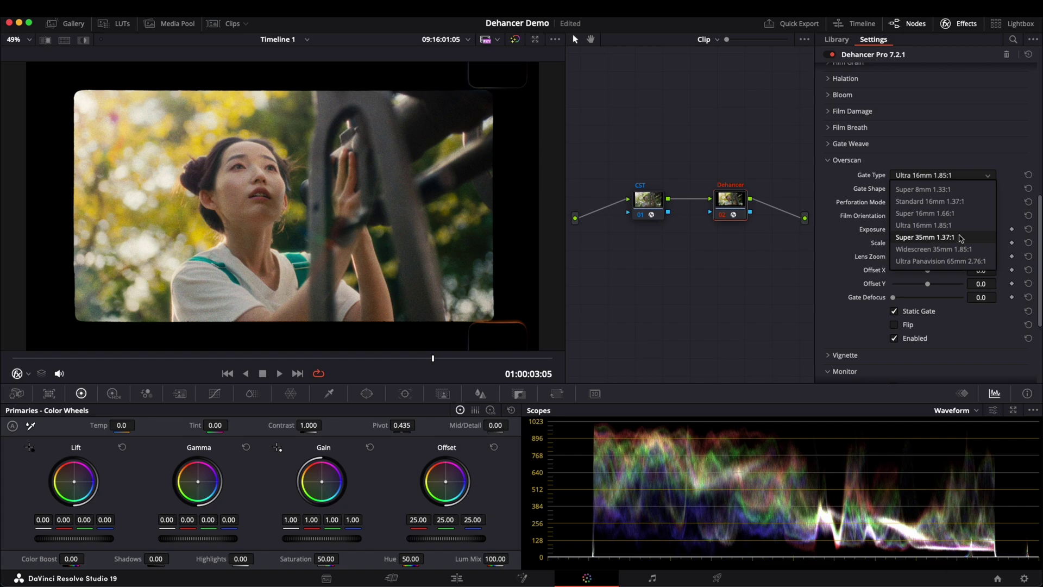
{"action": "left_click", "coordinate": [960, 238]}
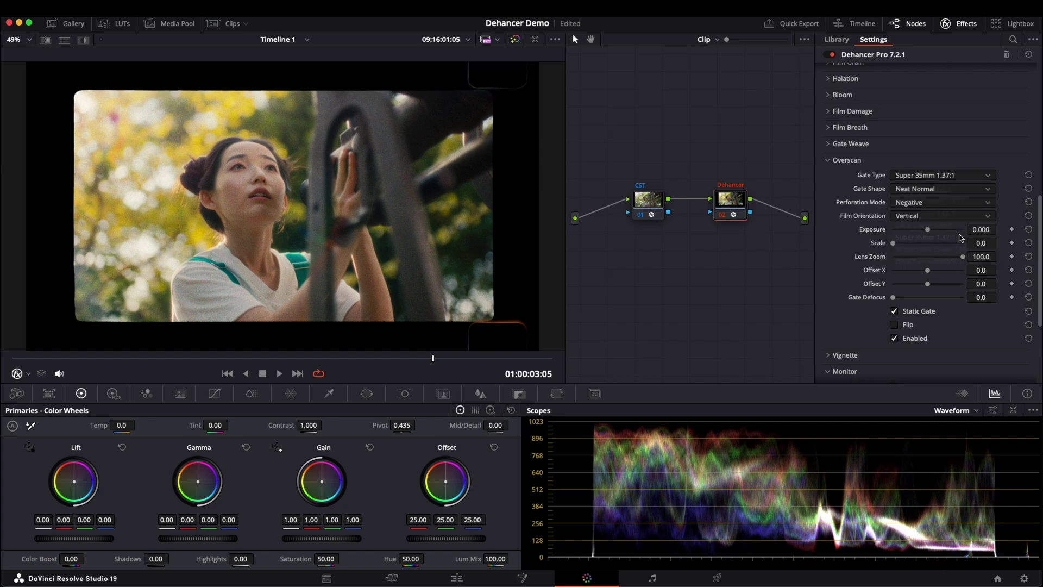
{"action": "left_click", "coordinate": [943, 191]}
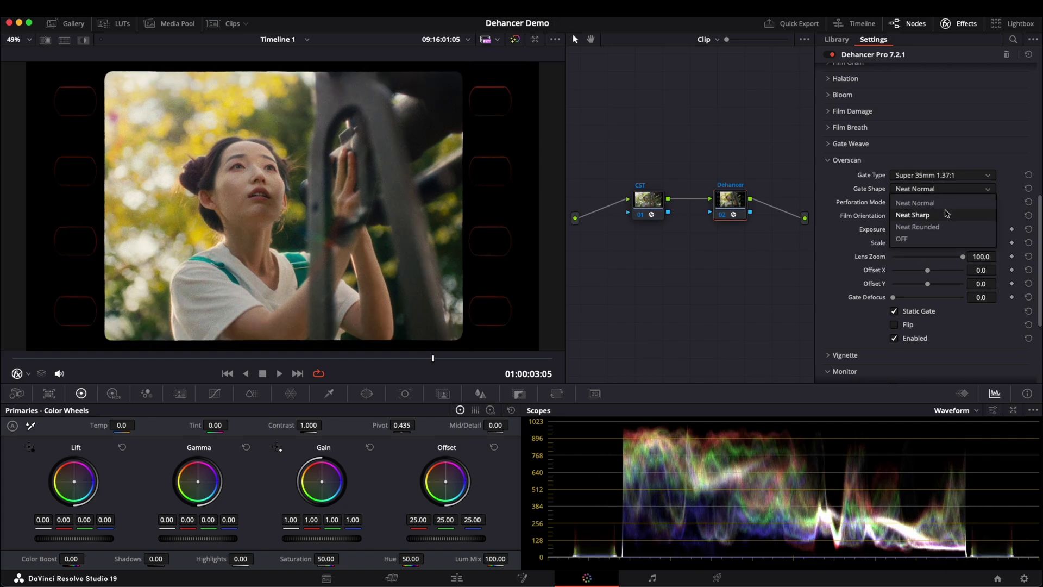
{"action": "left_click", "coordinate": [947, 214]}
{"action": "left_click", "coordinate": [947, 190]}
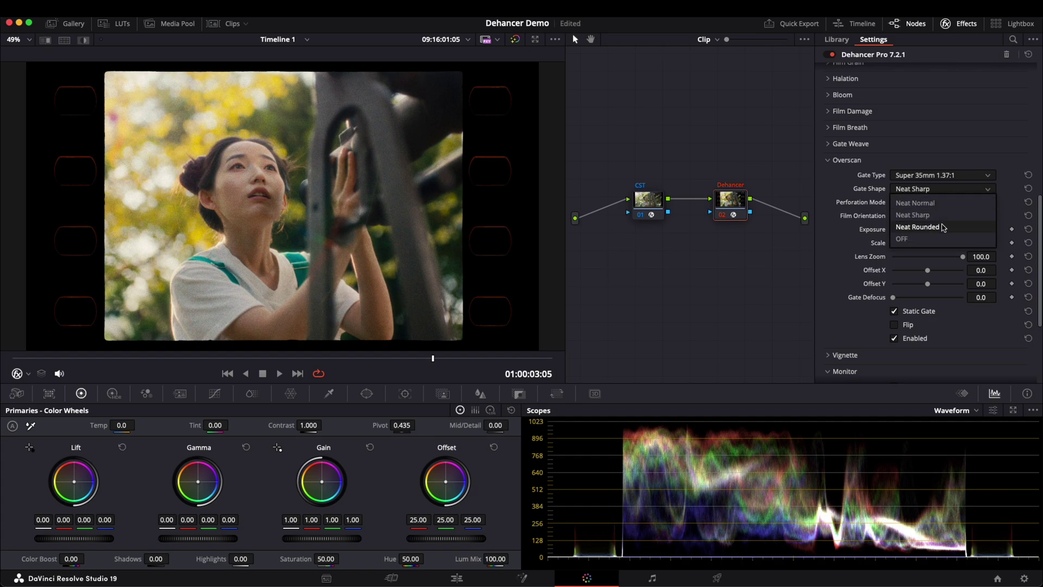
{"action": "left_click", "coordinate": [943, 228]}
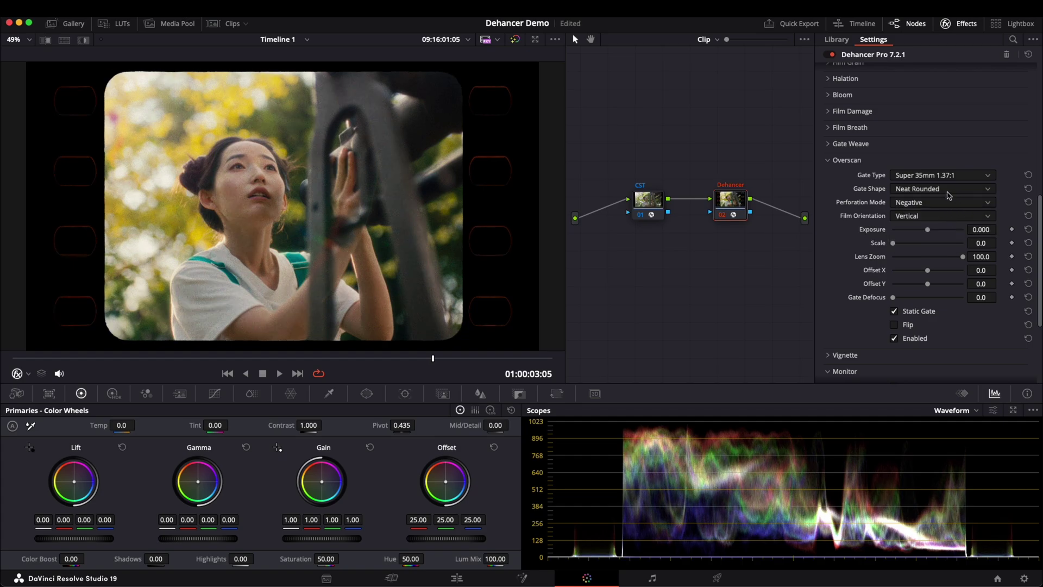
{"action": "left_click", "coordinate": [949, 193]}
{"action": "left_click", "coordinate": [941, 238]}
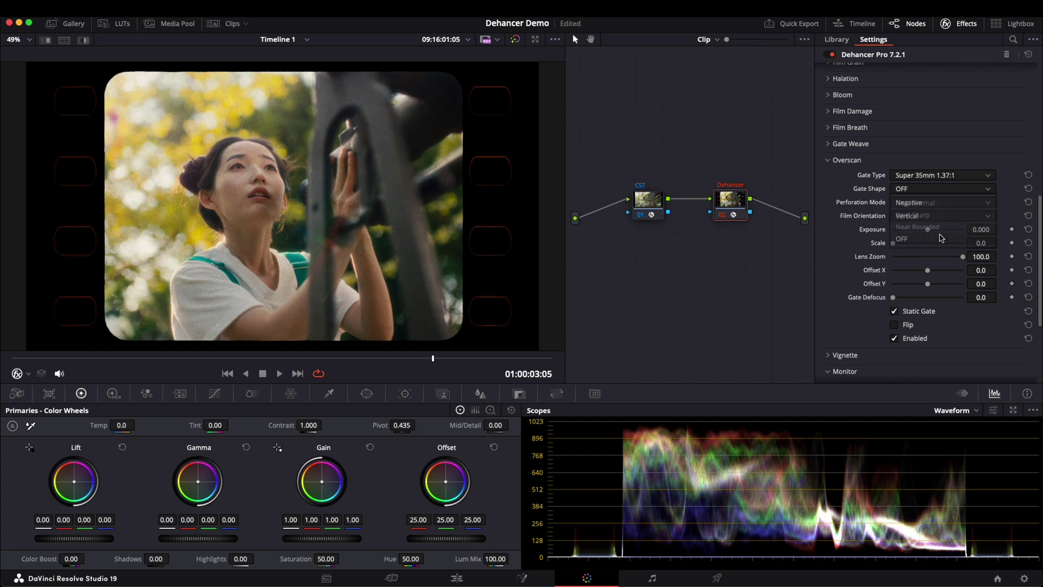
{"action": "scroll", "coordinate": [943, 189], "scroll_direction": "up", "scroll_amount": 3}
{"action": "left_click", "coordinate": [943, 202]}
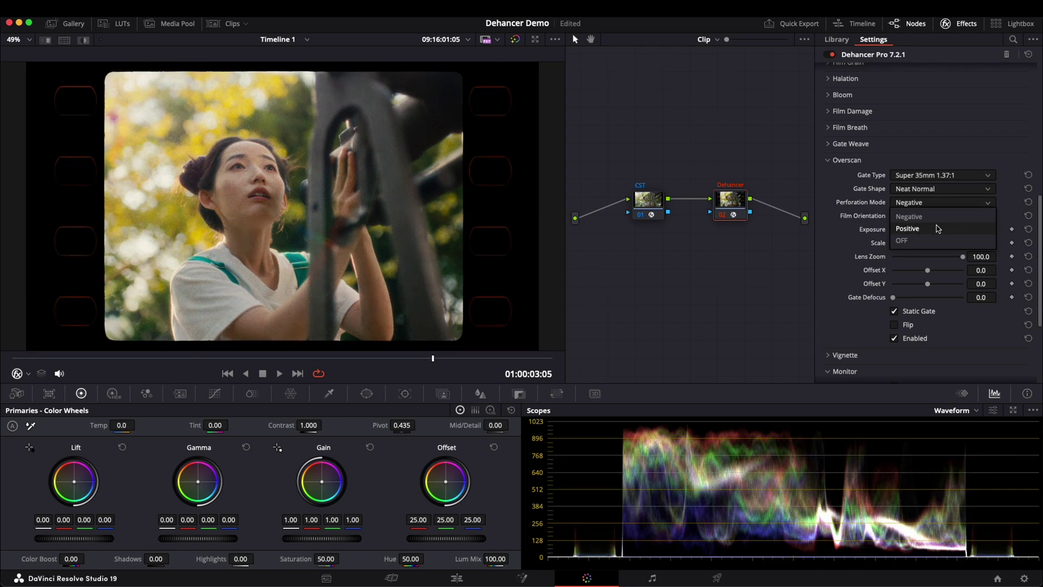
{"action": "left_click", "coordinate": [938, 228]}
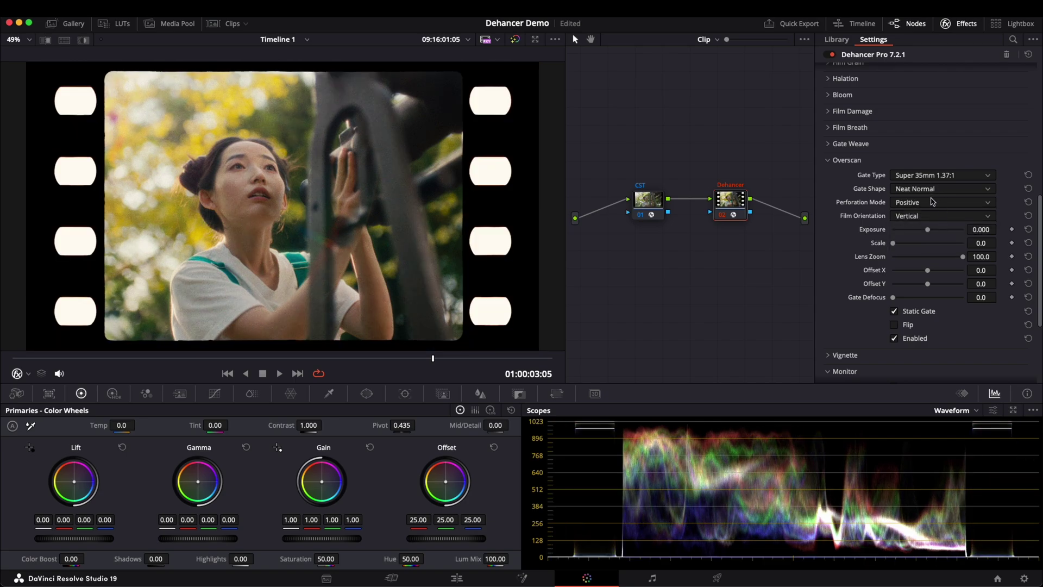
{"action": "left_click", "coordinate": [933, 201]}
{"action": "left_click", "coordinate": [948, 218]}
{"action": "left_click", "coordinate": [940, 203]}
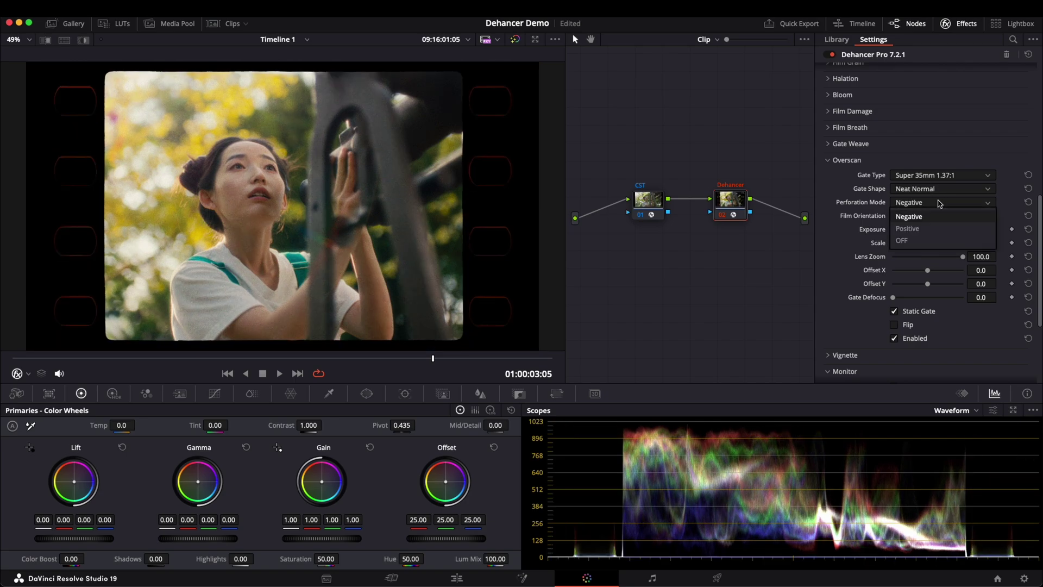
{"action": "left_click", "coordinate": [940, 228]}
{"action": "left_click", "coordinate": [939, 204]}
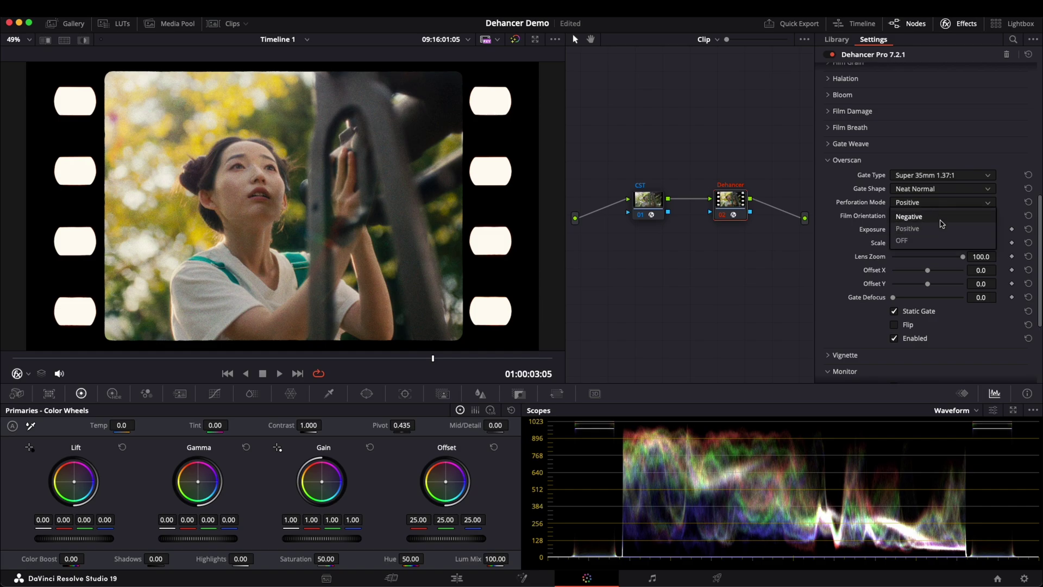
{"action": "left_click", "coordinate": [943, 240]}
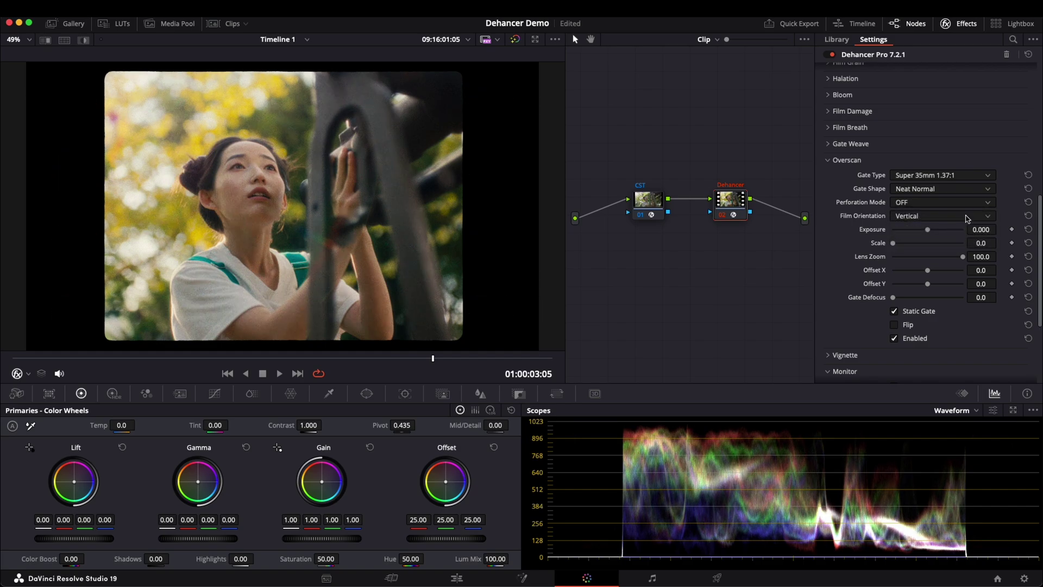
{"action": "left_click", "coordinate": [931, 204]}
{"action": "left_click", "coordinate": [929, 217]}
{"action": "left_click", "coordinate": [929, 216]}
{"action": "left_click", "coordinate": [928, 231]}
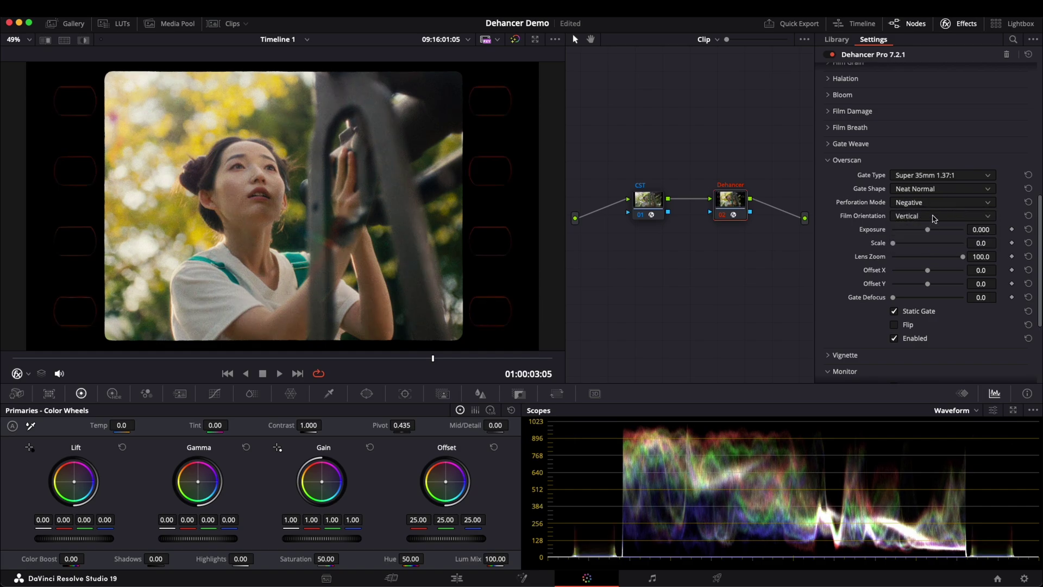
{"action": "left_click", "coordinate": [934, 216]}
{"action": "left_click", "coordinate": [927, 242]}
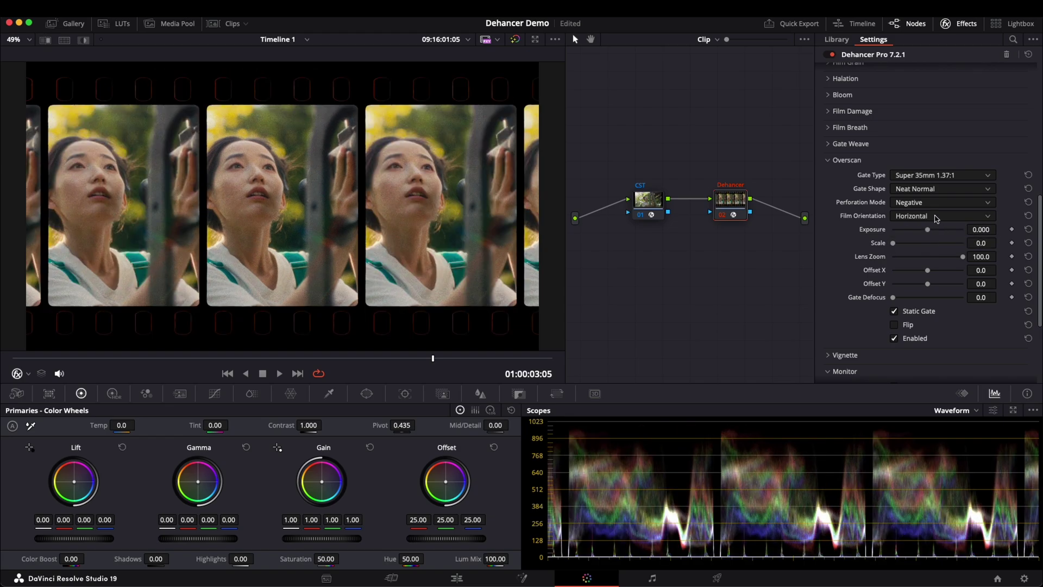
{"action": "left_click", "coordinate": [936, 217]}
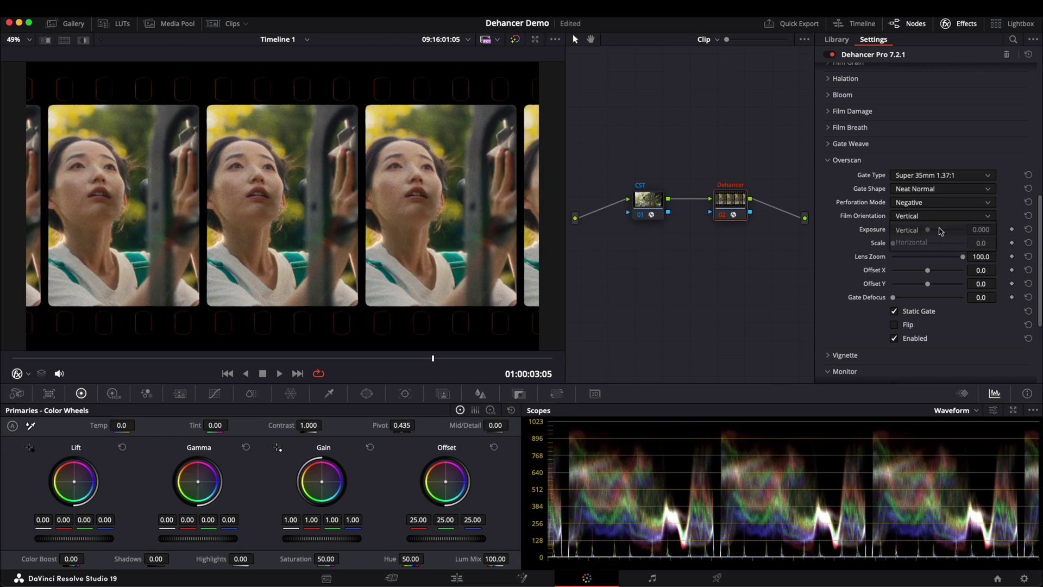
- Reset the gate to Vertical with exposure 0.000, offsets 0.0 and defocus 0.0
{"action": "left_click", "coordinate": [939, 230]}
{"action": "left_click_drag", "start_coordinate": [929, 234], "coordinate": [954, 304]}
{"action": "double_click", "coordinate": [925, 236]}
{"action": "left_click", "coordinate": [1028, 270]}
{"action": "left_click", "coordinate": [1029, 284]}
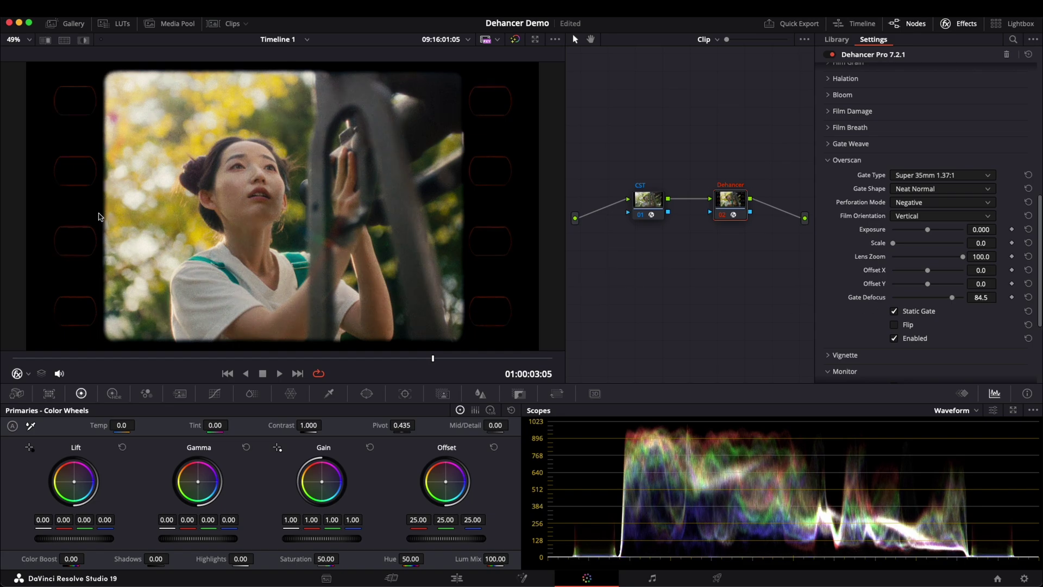
{"action": "double_click", "coordinate": [897, 297]}
- Turn off Static Gate to watch the gate drift while scrubbing, then turn it back on
{"action": "scroll", "coordinate": [897, 289], "scroll_direction": "down", "scroll_amount": 2}
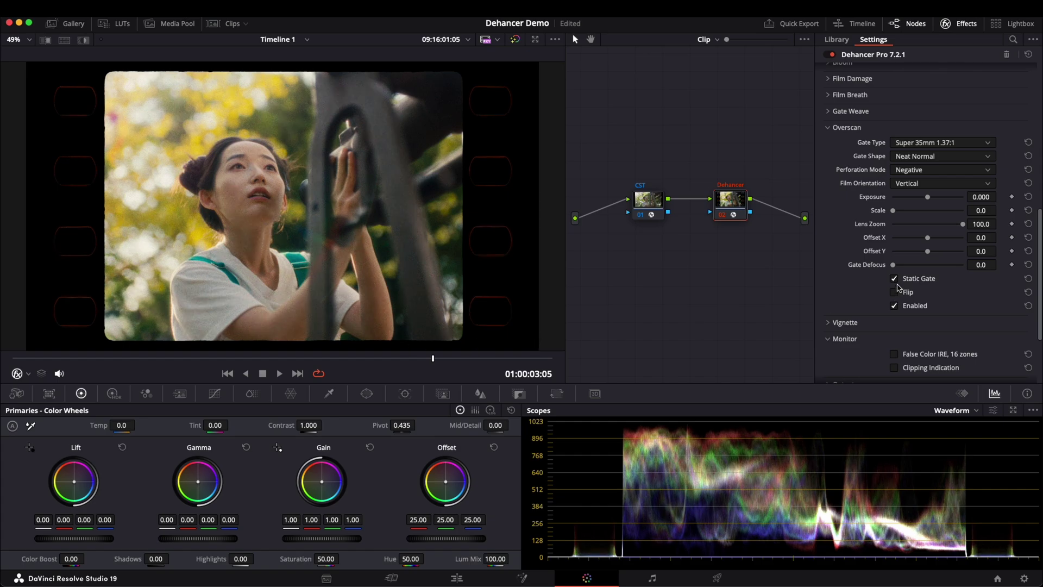
{"action": "left_click", "coordinate": [895, 279]}
{"action": "left_click_drag", "start_coordinate": [433, 358], "coordinate": [535, 359]}
{"action": "left_click", "coordinate": [894, 278]}
- Preview the Super 8mm 1.33:1 gate type and toggle its horizontal flip
{"action": "left_click", "coordinate": [959, 143]}
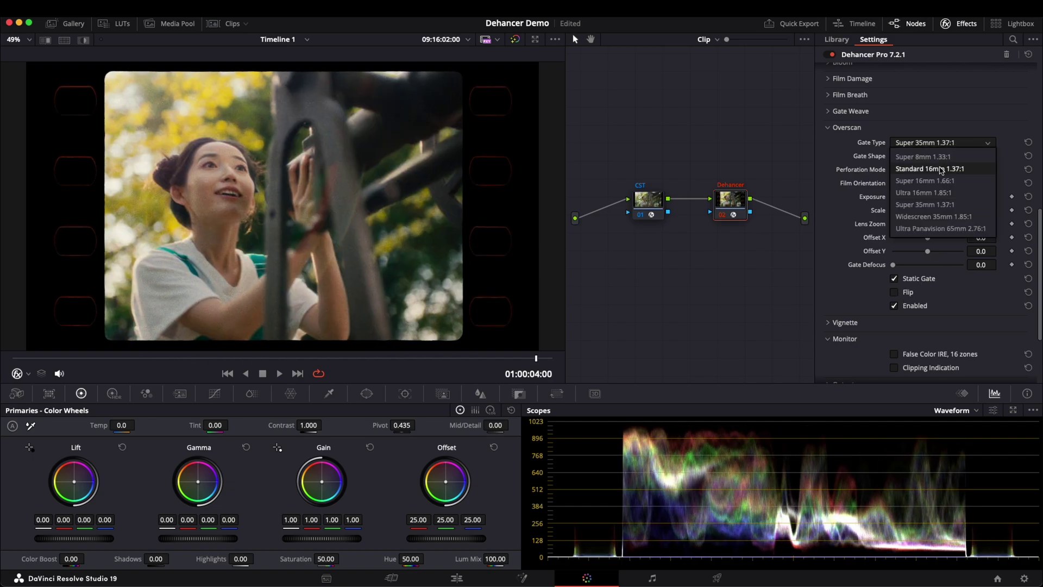
{"action": "left_click", "coordinate": [945, 163]}
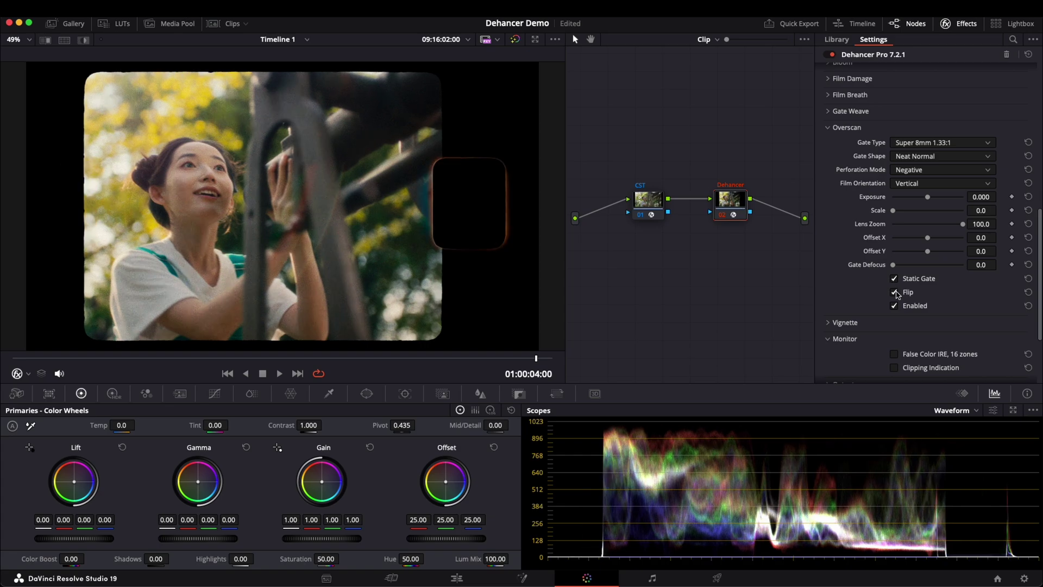
{"action": "left_click", "coordinate": [895, 292]}
{"action": "left_click", "coordinate": [894, 293]}
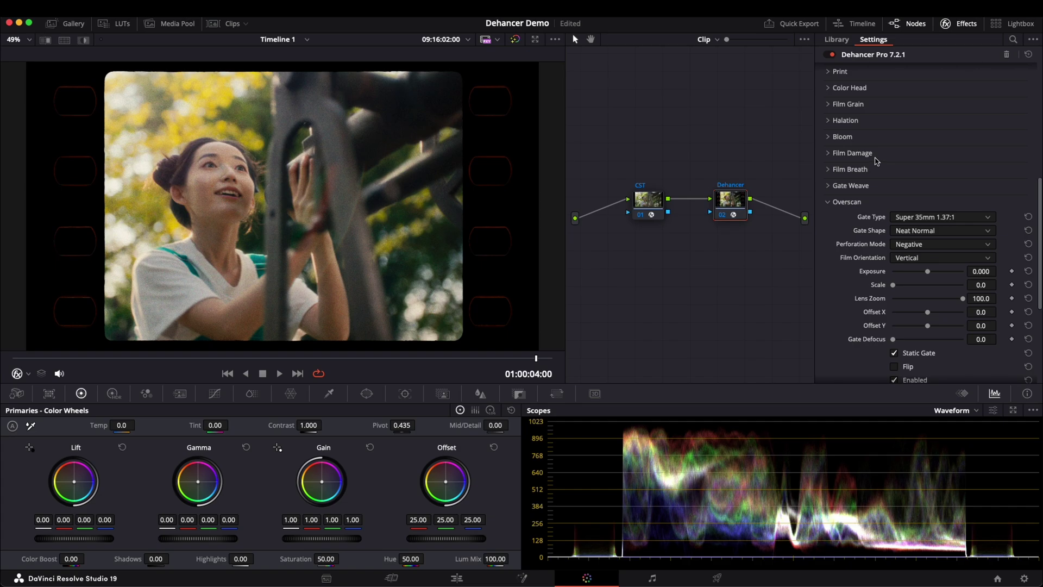
- Set Film Damage to Custom with dust 44, hairs 45 and scratches 61, then collapse it
{"action": "left_click", "coordinate": [873, 156]}
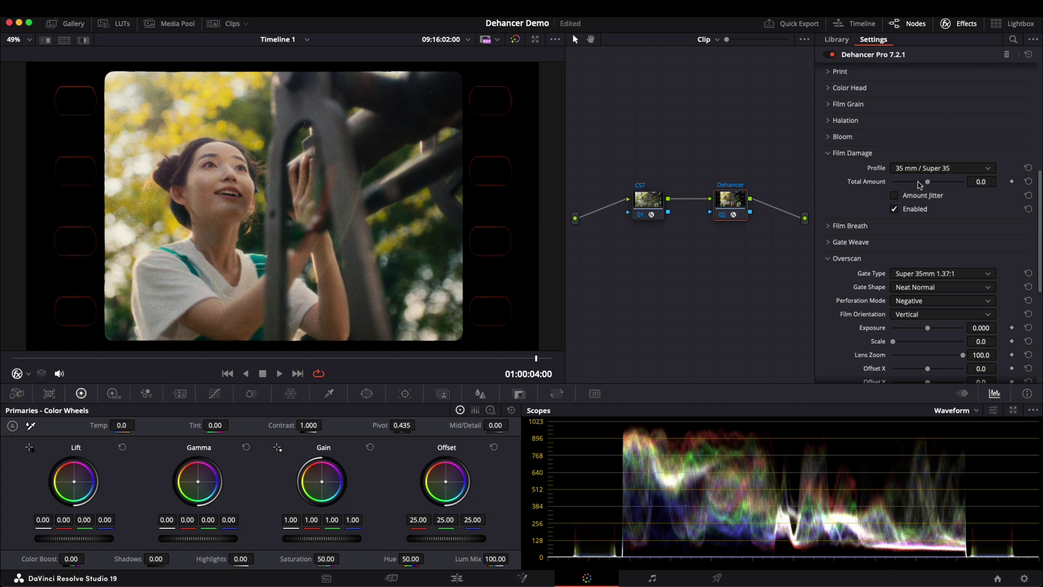
{"action": "left_click", "coordinate": [941, 172]}
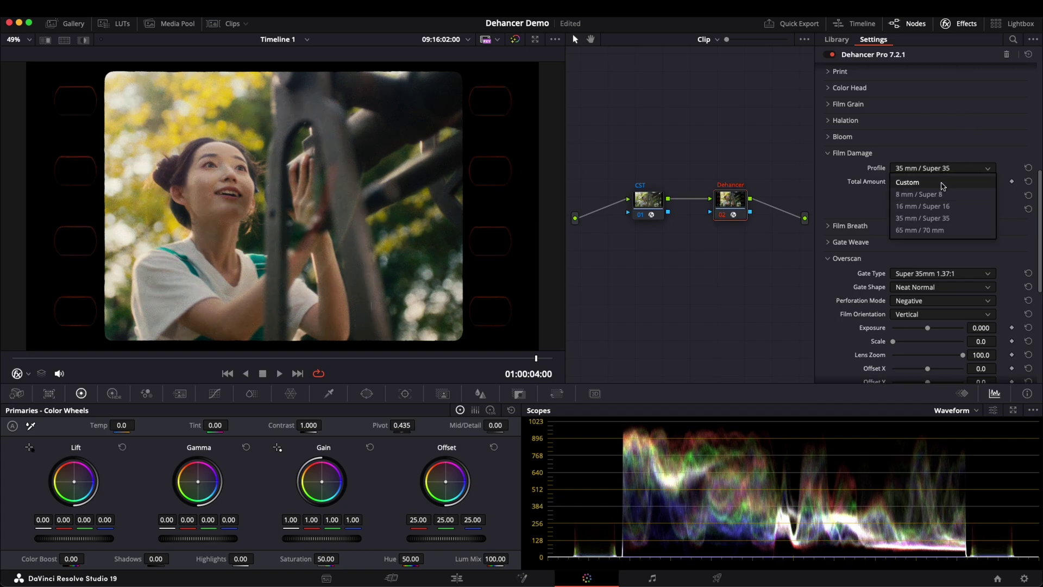
{"action": "left_click", "coordinate": [940, 183]}
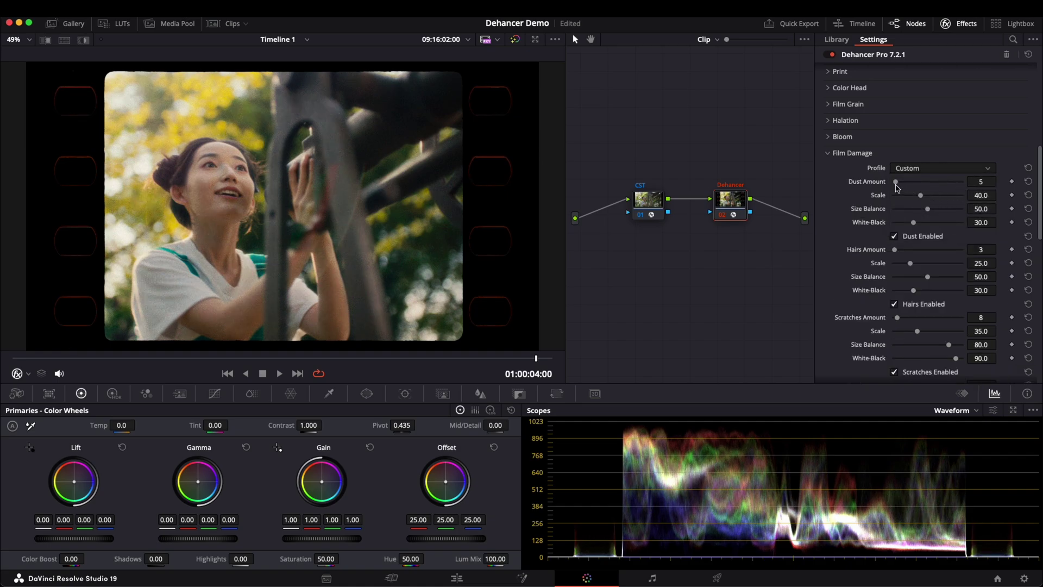
{"action": "left_click_drag", "start_coordinate": [895, 185], "coordinate": [917, 187]}
{"action": "left_click_drag", "start_coordinate": [895, 251], "coordinate": [918, 254]}
{"action": "left_click_drag", "start_coordinate": [897, 318], "coordinate": [926, 322]}
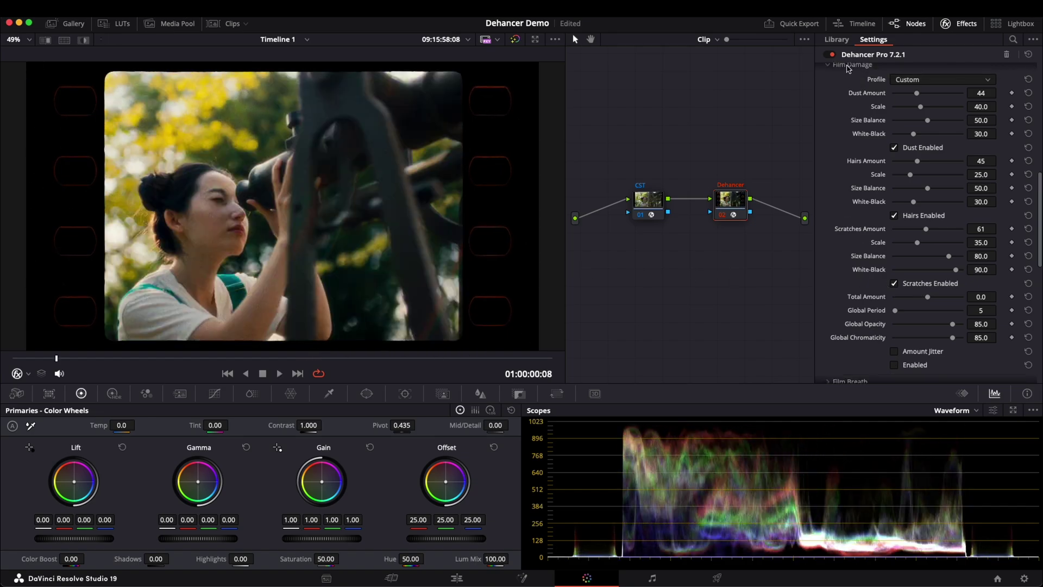
{"action": "left_click", "coordinate": [849, 65]}
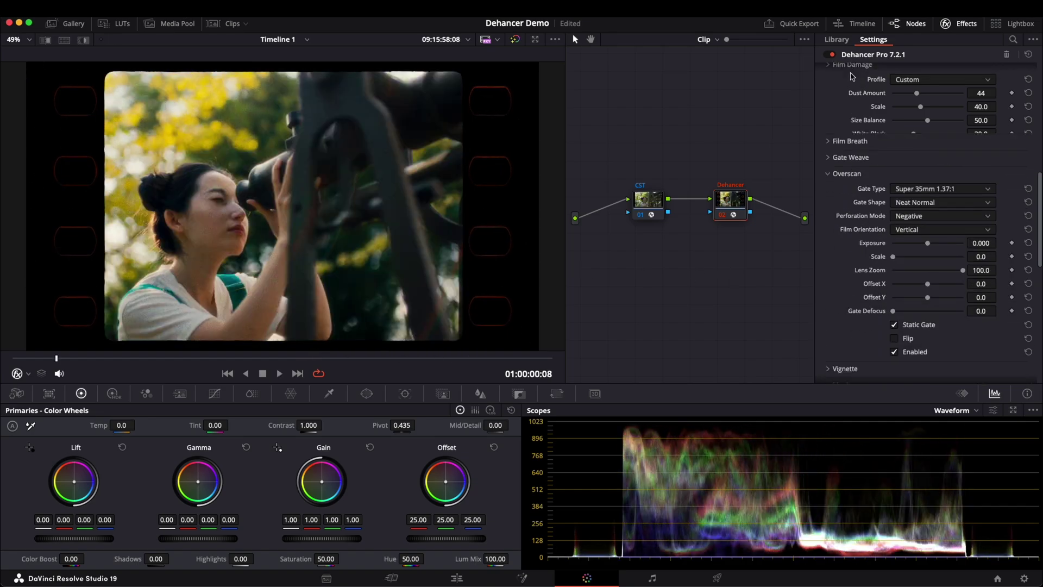
- Briefly reveal and collapse the Film Breath and Gate Weave settings
{"action": "left_click", "coordinate": [859, 81]}
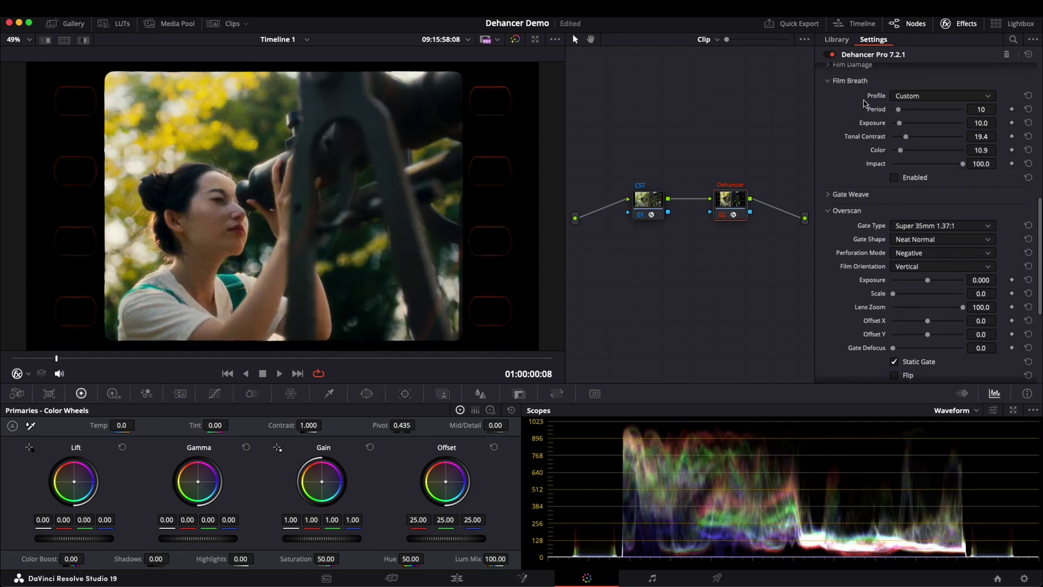
{"action": "left_click", "coordinate": [860, 194]}
{"action": "left_click", "coordinate": [859, 193]}
{"action": "left_click", "coordinate": [867, 82]}
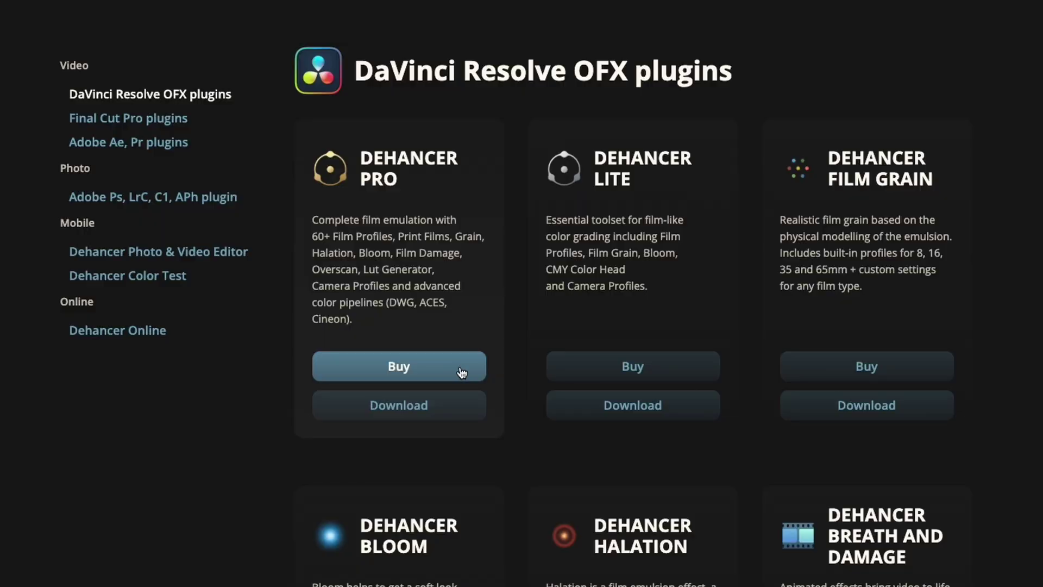
- Open the Dehancer Pro purchase page and apply the promo code for 10% off
{"action": "left_click", "coordinate": [456, 365]}
{"action": "scroll", "coordinate": [568, 370], "scroll_direction": "down", "scroll_amount": 8}
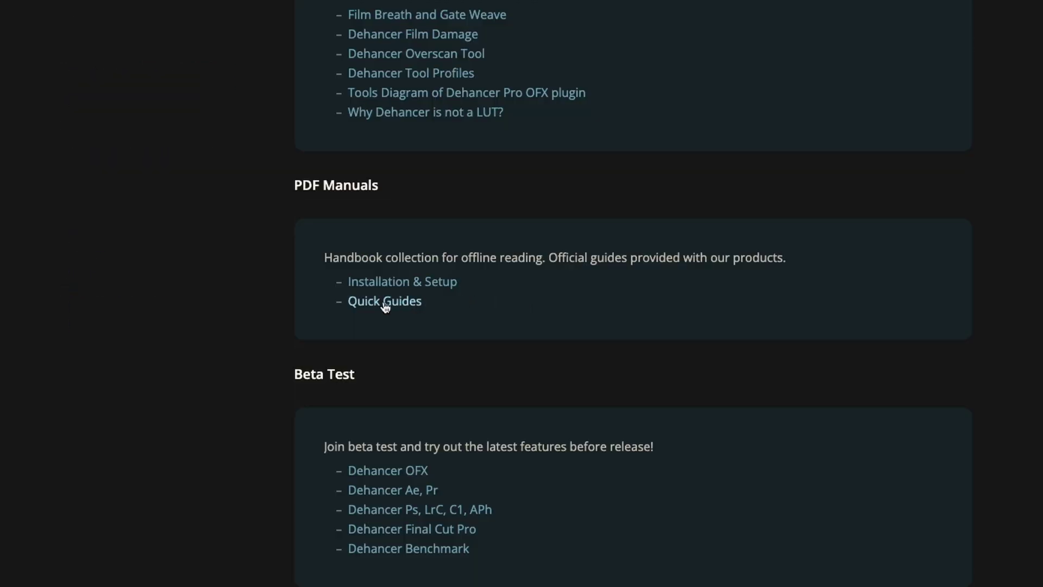
{"action": "left_click", "coordinate": [384, 302]}
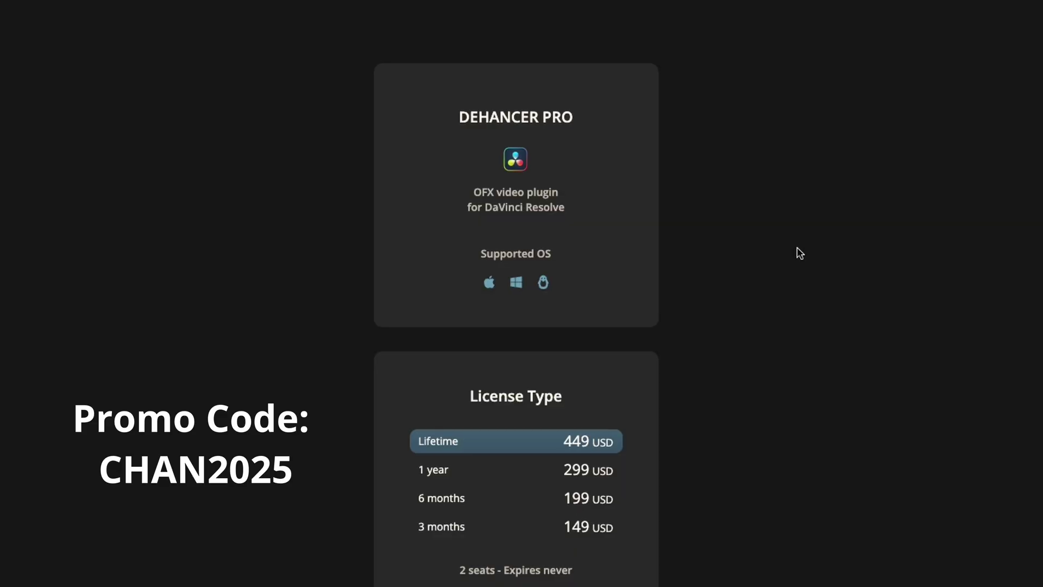
{"action": "scroll", "coordinate": [796, 252], "scroll_direction": "down", "scroll_amount": 10}
{"action": "left_click", "coordinate": [496, 249]}
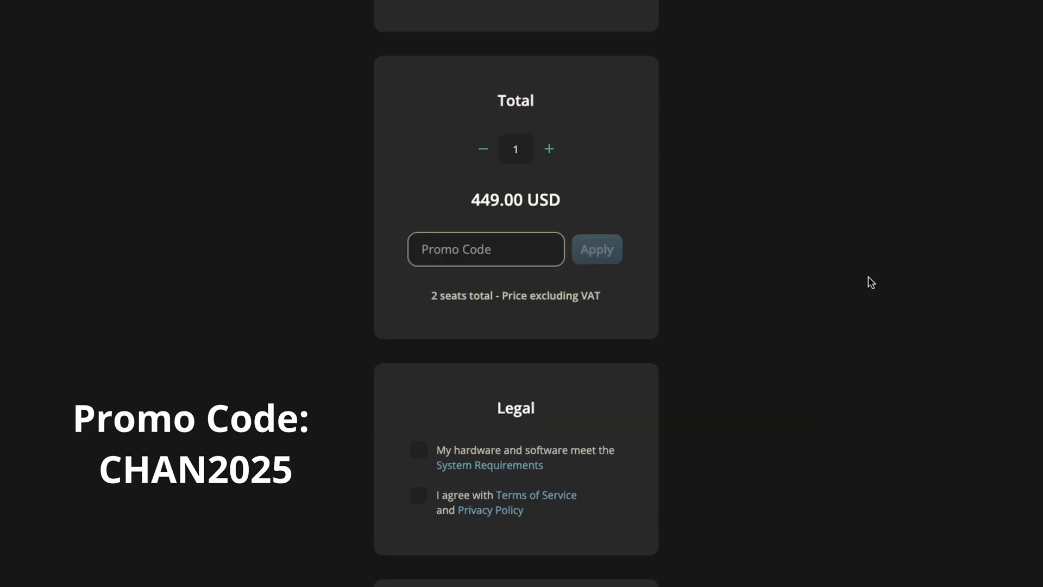
{"action": "type", "text": "CHAN2025"}
{"action": "left_click", "coordinate": [604, 260]}
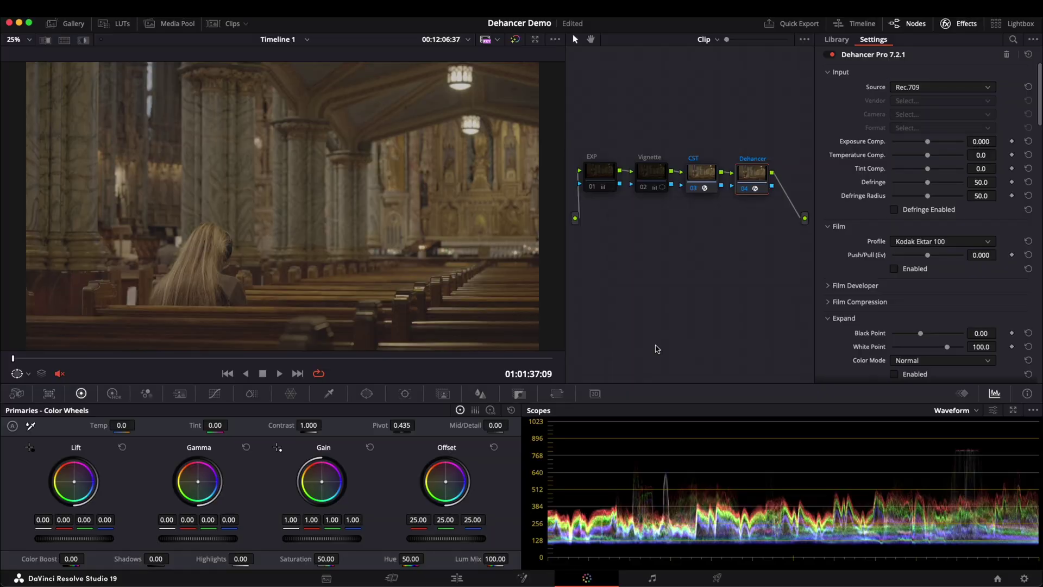
- On the CST node, set input colour space Sony S-Gamut3.Cine and input gamma Sony S-Log3
{"action": "key", "text": "alt+shift+semicolon"}
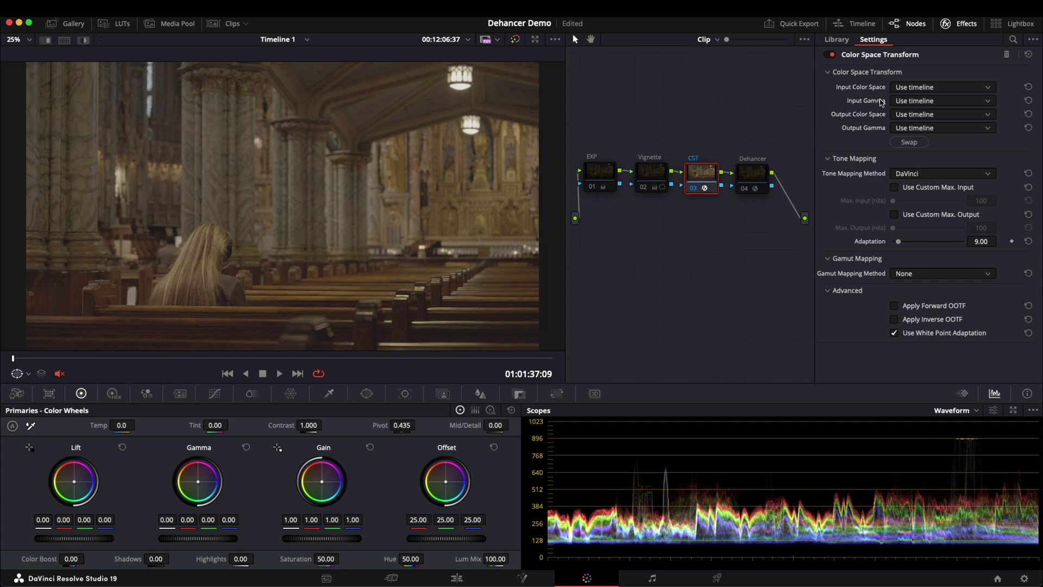
{"action": "left_click", "coordinate": [933, 89]}
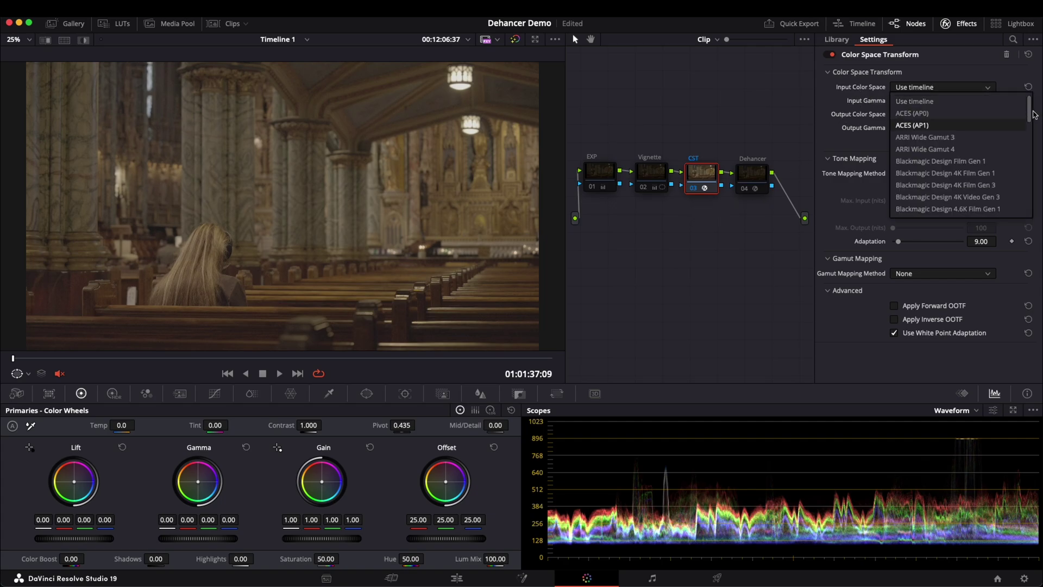
{"action": "left_click_drag", "start_coordinate": [1030, 110], "coordinate": [1030, 205]}
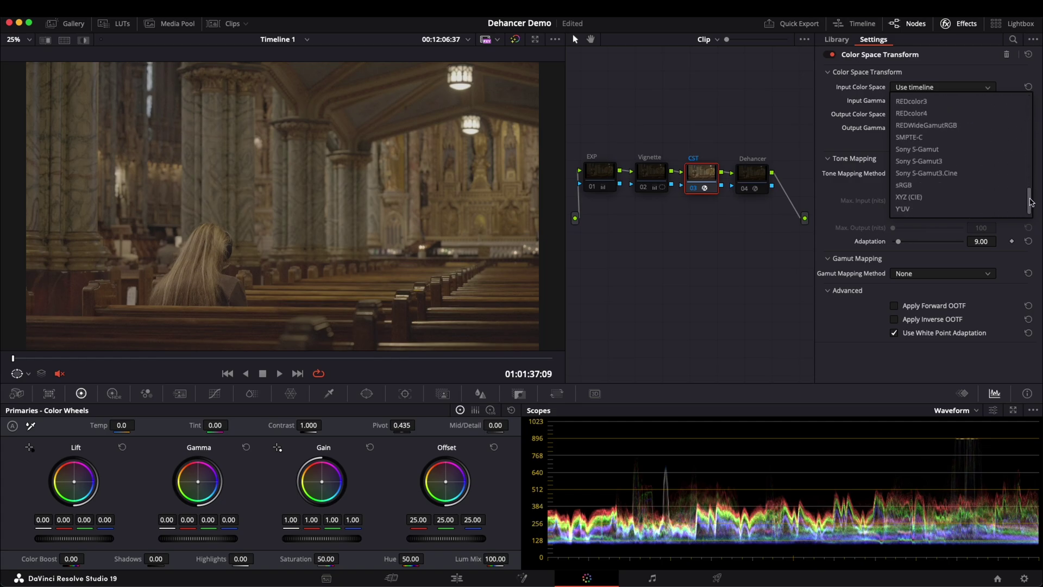
{"action": "left_click", "coordinate": [981, 172]}
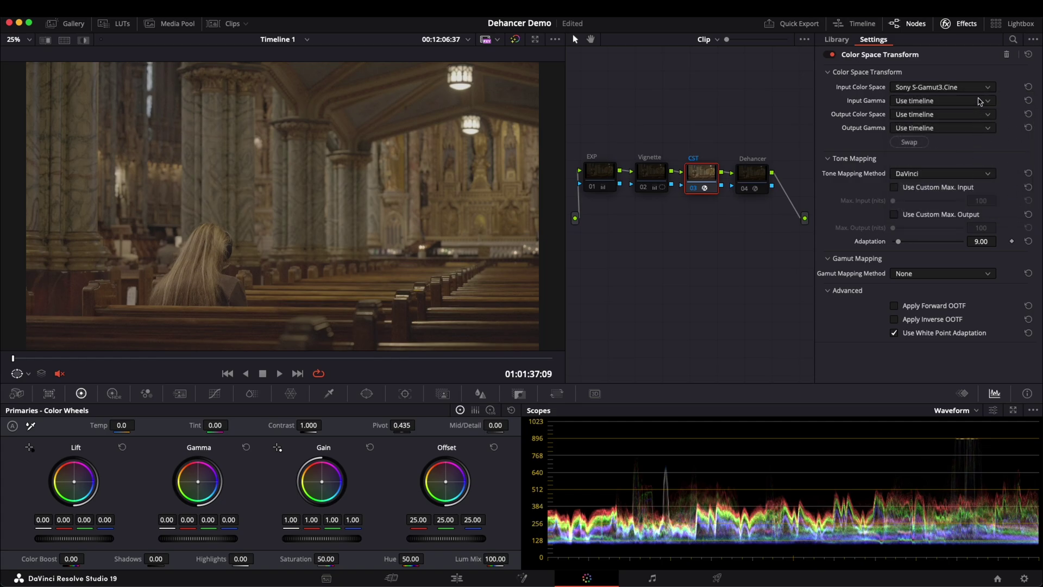
{"action": "left_click", "coordinate": [980, 102]}
{"action": "left_click", "coordinate": [991, 163]}
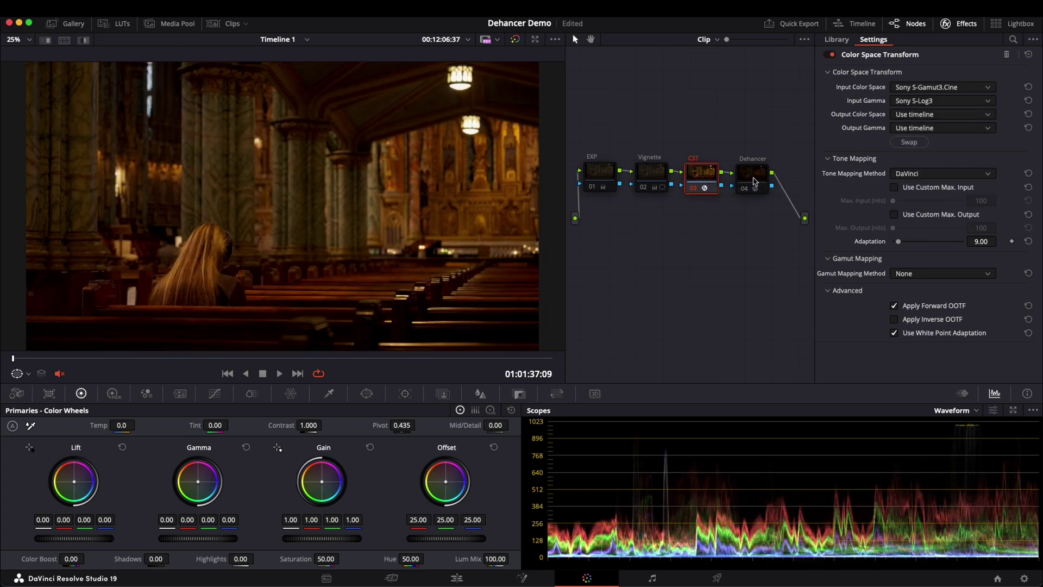
- On the Dehancer node, set Temperature Comp. to -56.6 and enable the Kodak Ektar 100 film stage
{"action": "left_click", "coordinate": [754, 181]}
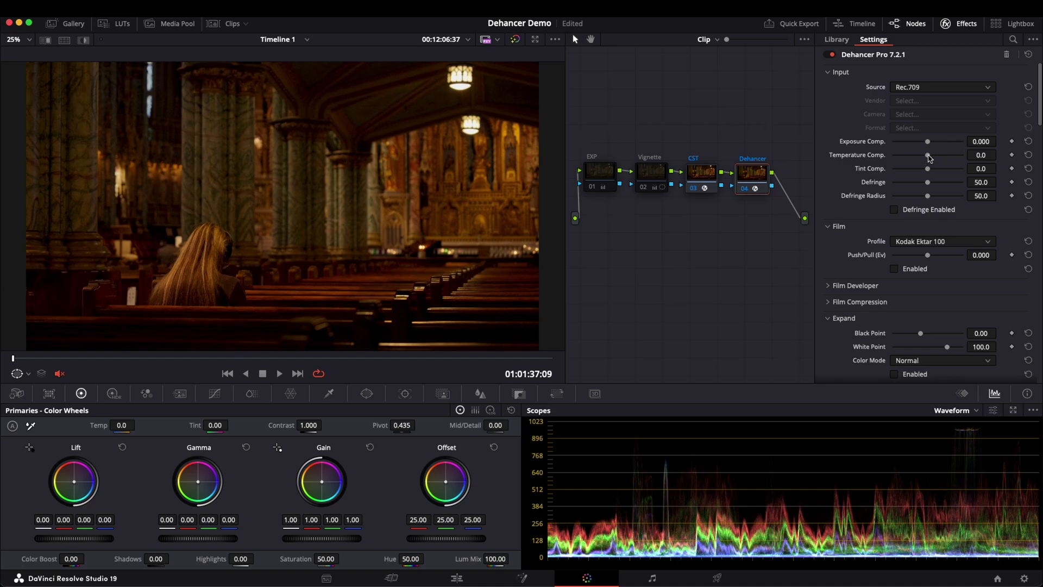
{"action": "left_click_drag", "start_coordinate": [930, 158], "coordinate": [915, 159]}
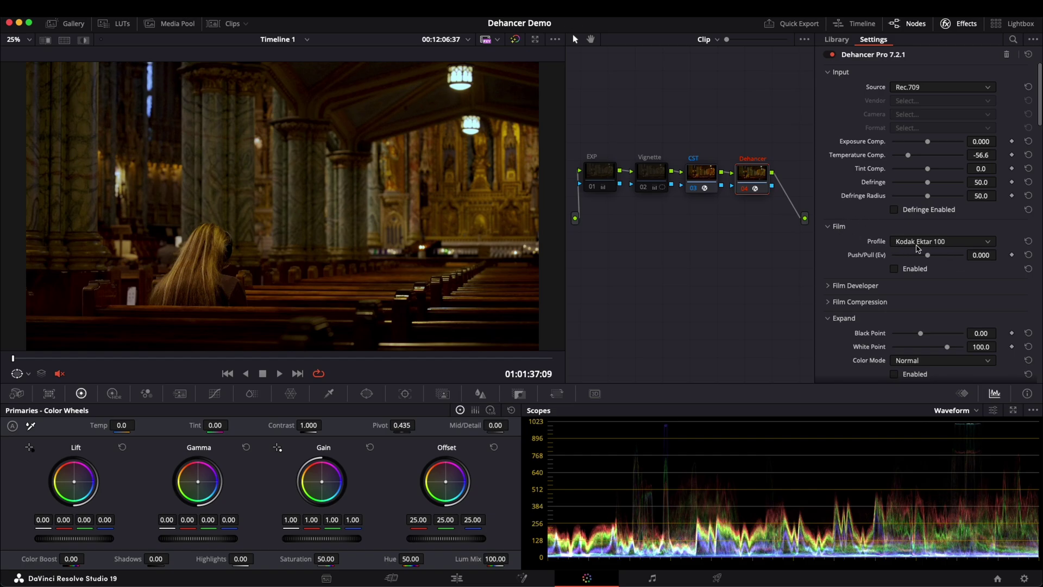
{"action": "left_click", "coordinate": [895, 270]}
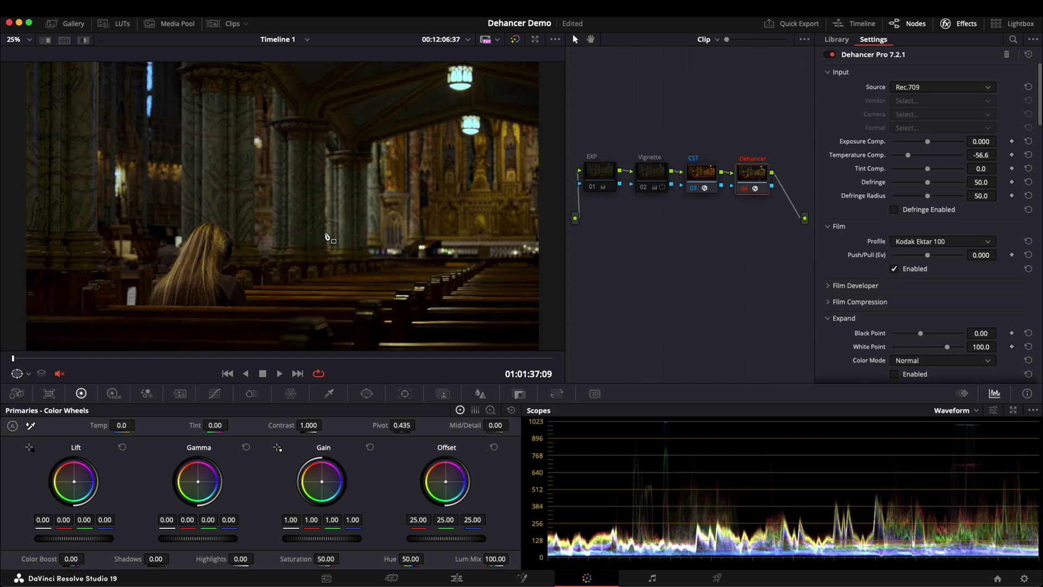
- Enlarge the viewer and enable Dehancer's print film, film grain and halation effects
{"action": "key", "text": "alt+f"}
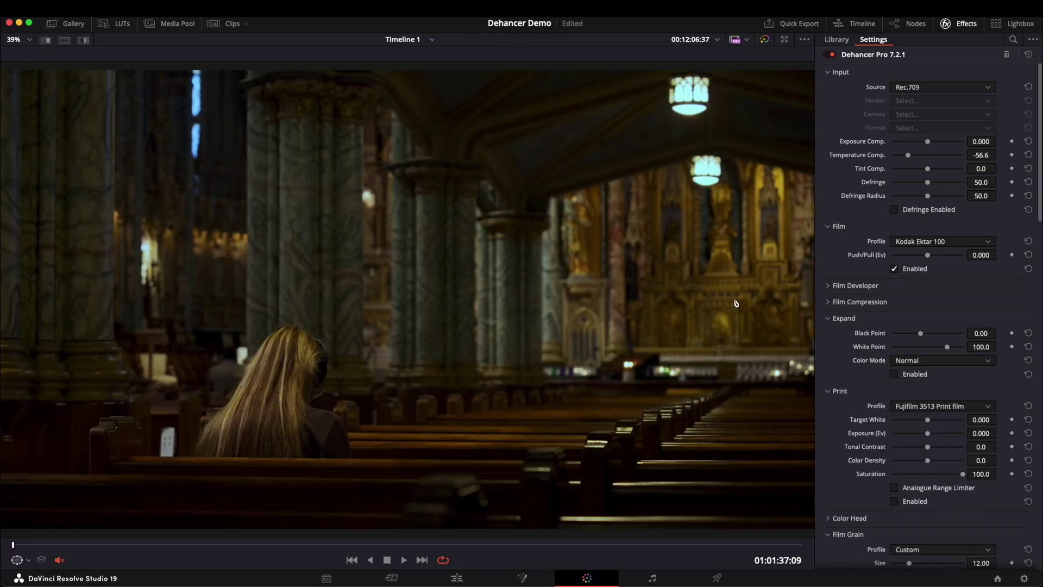
{"action": "scroll", "coordinate": [835, 220], "scroll_direction": "down", "scroll_amount": 5}
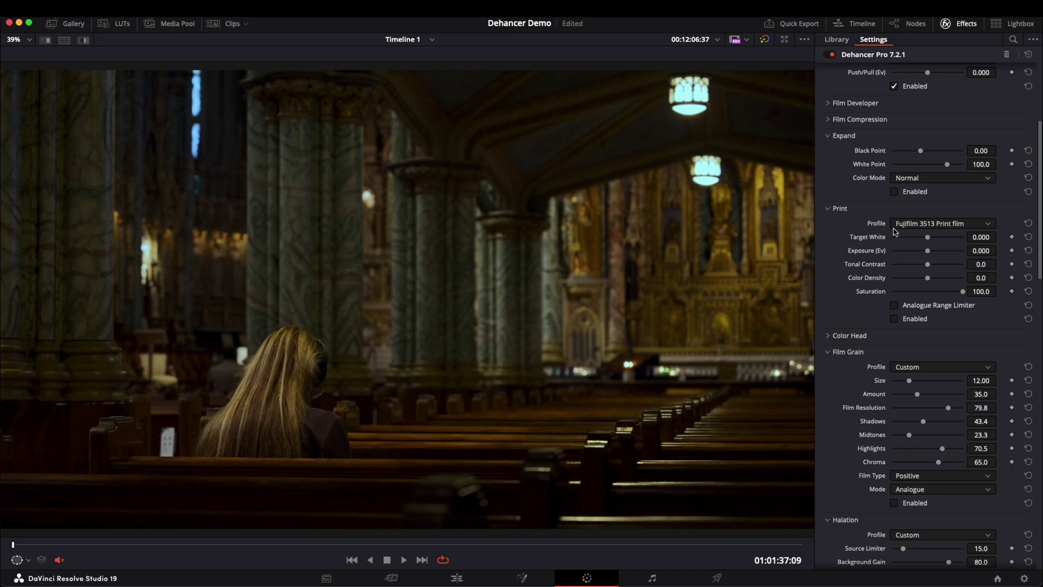
{"action": "left_click", "coordinate": [894, 319]}
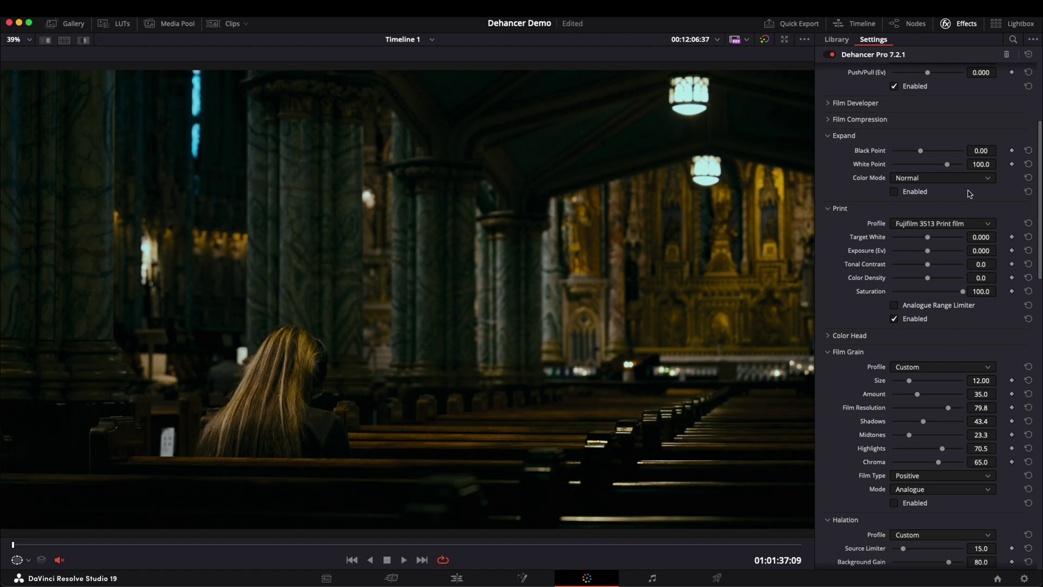
{"action": "scroll", "coordinate": [1038, 147], "scroll_direction": "down", "scroll_amount": 7}
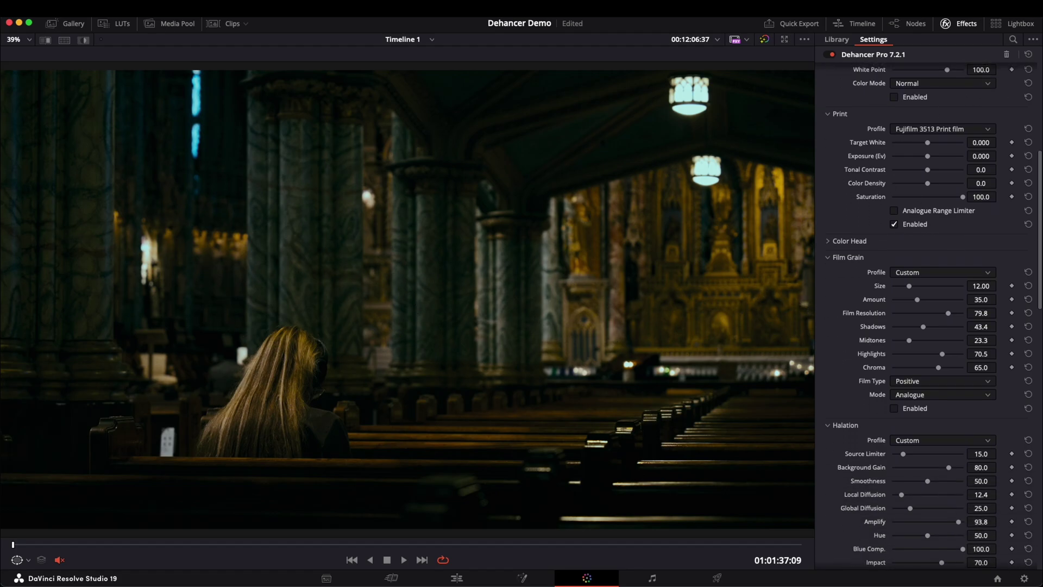
{"action": "scroll", "coordinate": [901, 356], "scroll_direction": "up", "scroll_amount": 1}
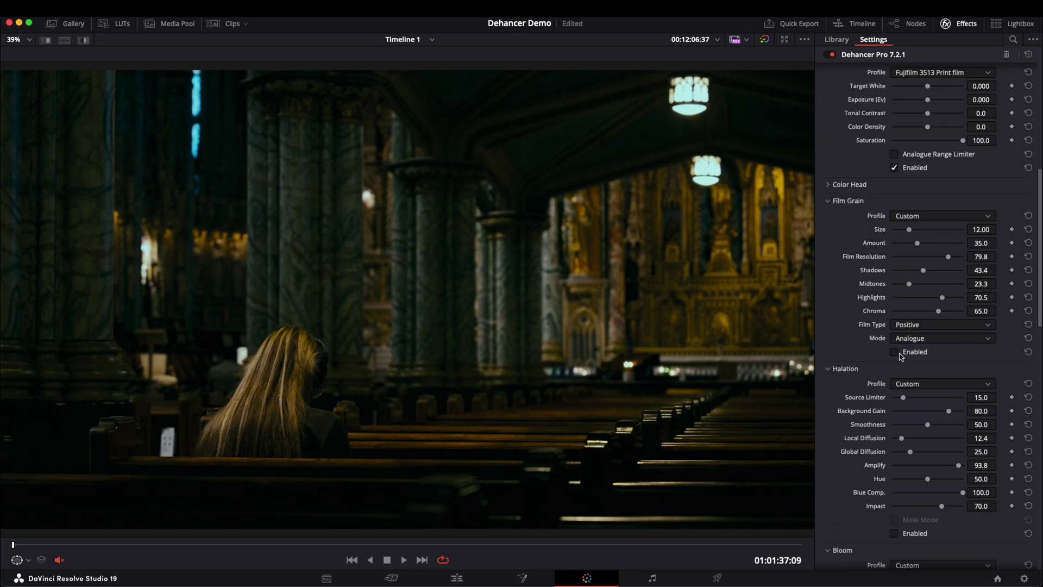
{"action": "left_click", "coordinate": [894, 352]}
{"action": "scroll", "coordinate": [1040, 249], "scroll_direction": "down", "scroll_amount": 5}
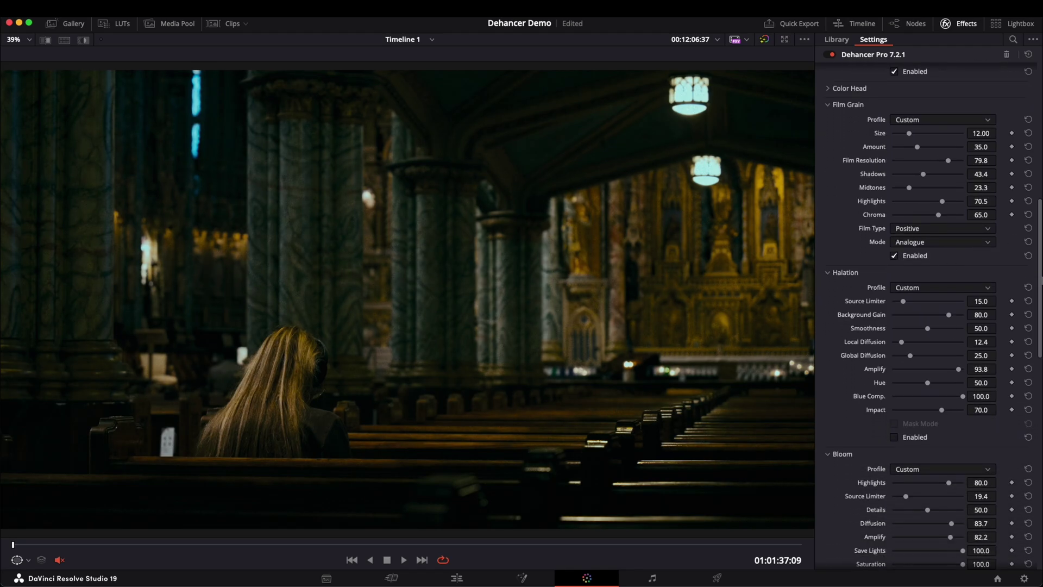
{"action": "left_click", "coordinate": [894, 313]}
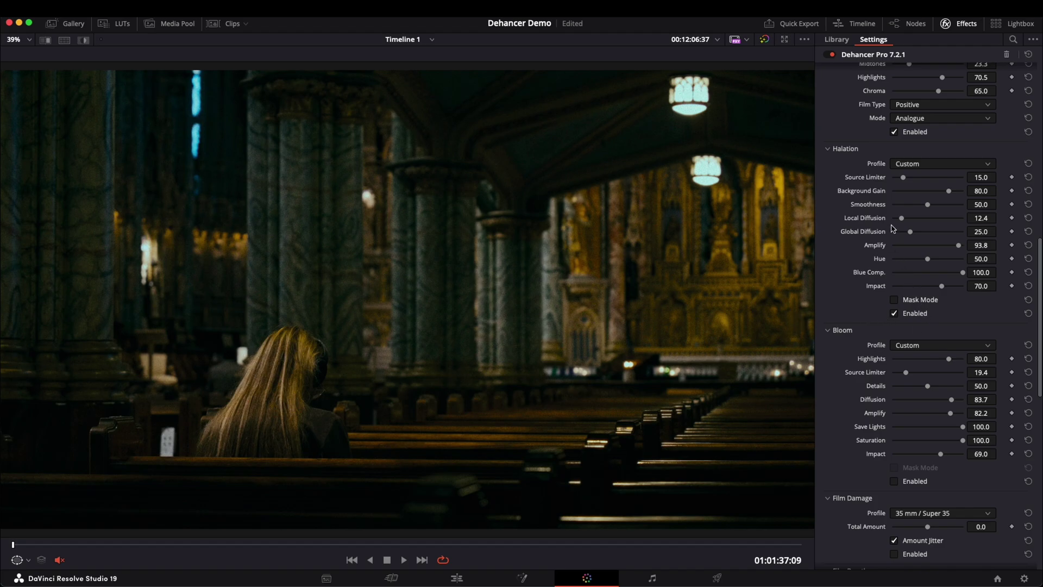
- Enable Bloom, toggling it off and on to compare the glow, leaving it on
{"action": "scroll", "coordinate": [894, 348], "scroll_direction": "down", "scroll_amount": 3}
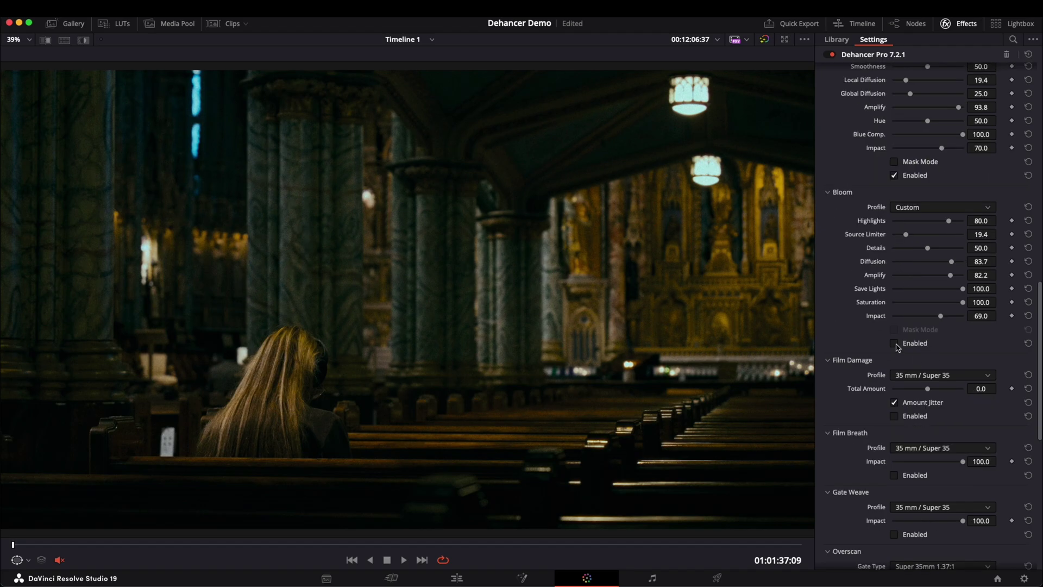
{"action": "left_click", "coordinate": [893, 344]}
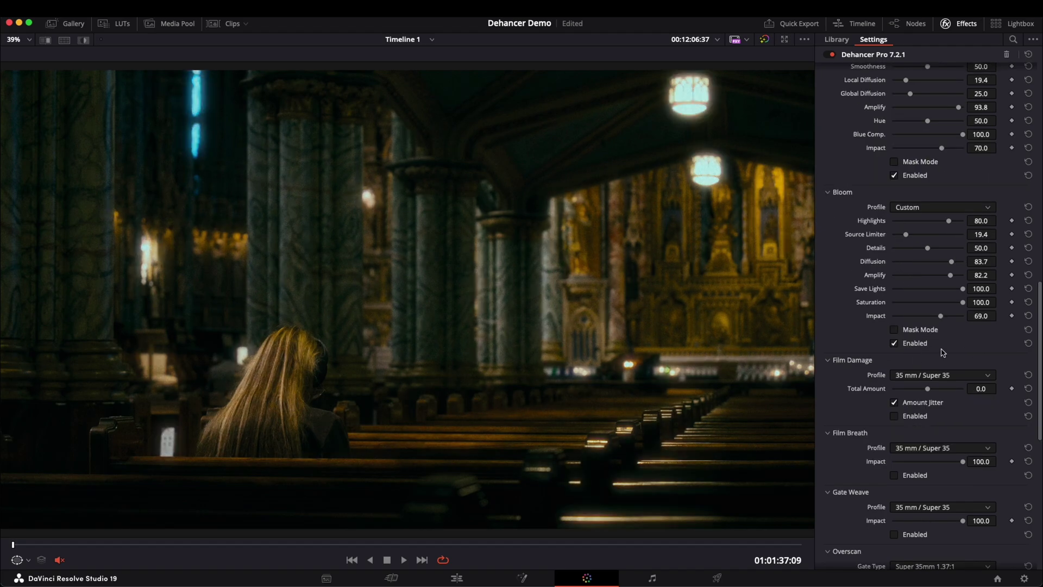
{"action": "left_click", "coordinate": [894, 343]}
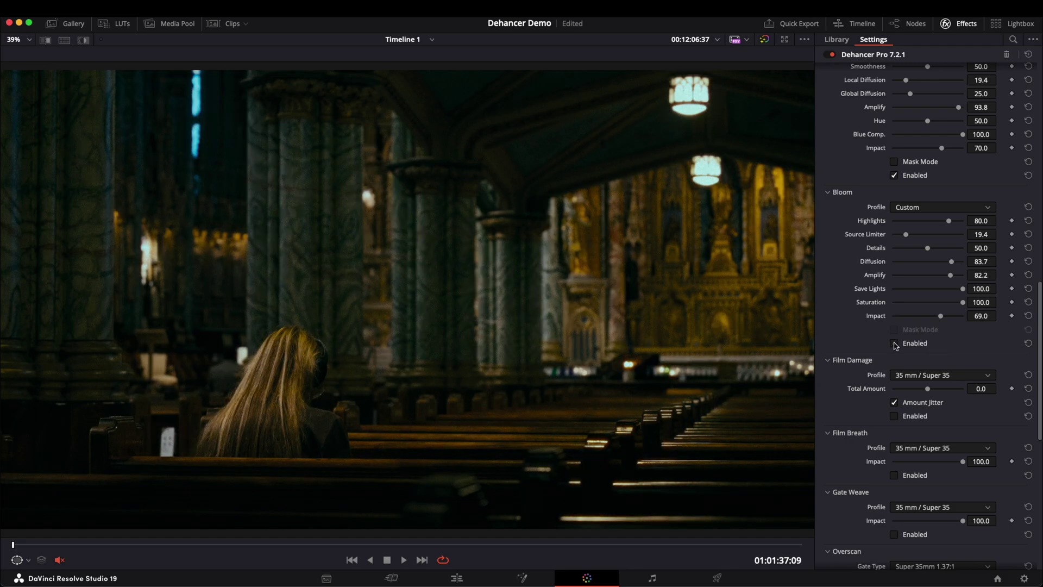
{"action": "left_click", "coordinate": [894, 343]}
{"action": "left_click", "coordinate": [894, 343]}
{"action": "left_click", "coordinate": [894, 343]}
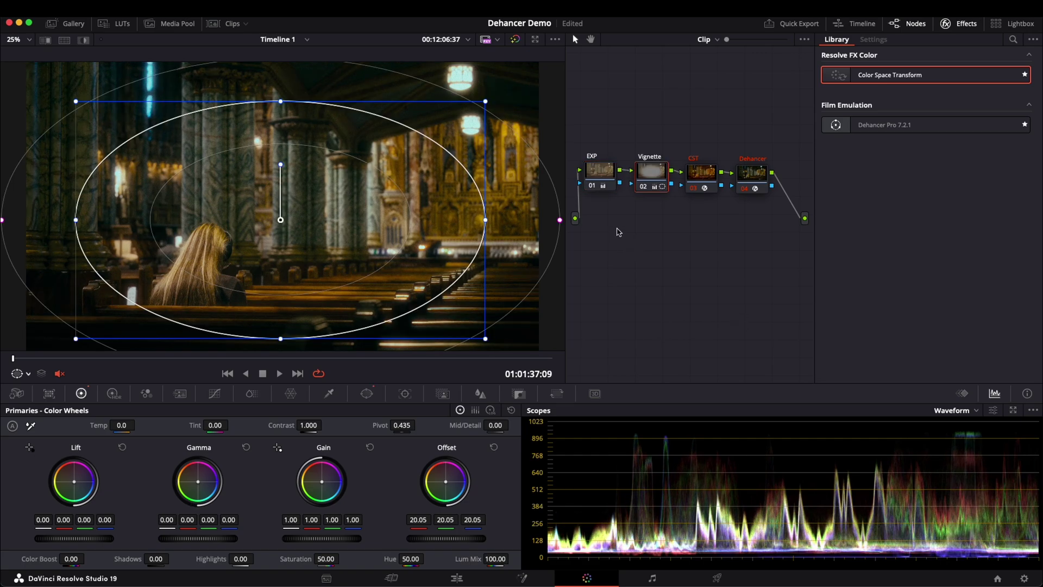
- Inspect Vignette node 02's elliptical window, then show Dehancer node 04's settings
{"action": "left_click", "coordinate": [651, 171]}
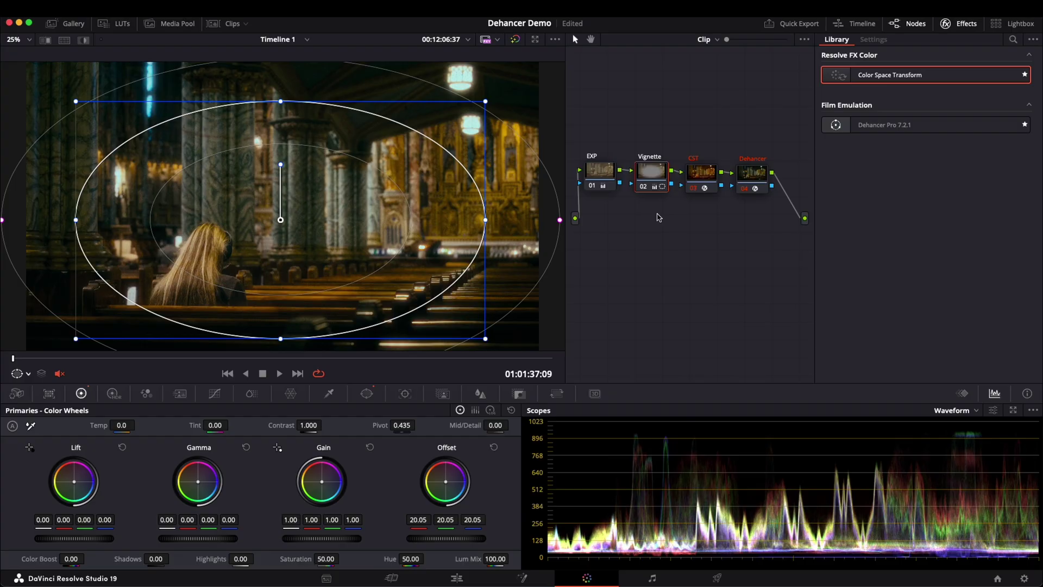
{"action": "left_click", "coordinate": [755, 173]}
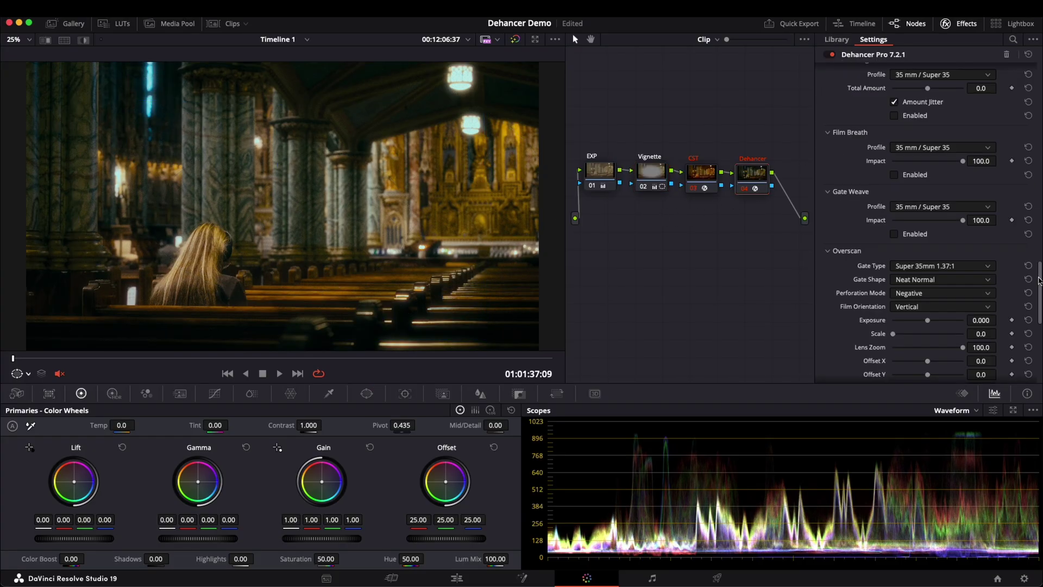
- Scroll the Dehancer Pro settings down past Overscan to the Vignette and Options sections
{"action": "left_click_drag", "start_coordinate": [1039, 280], "coordinate": [1039, 341]}
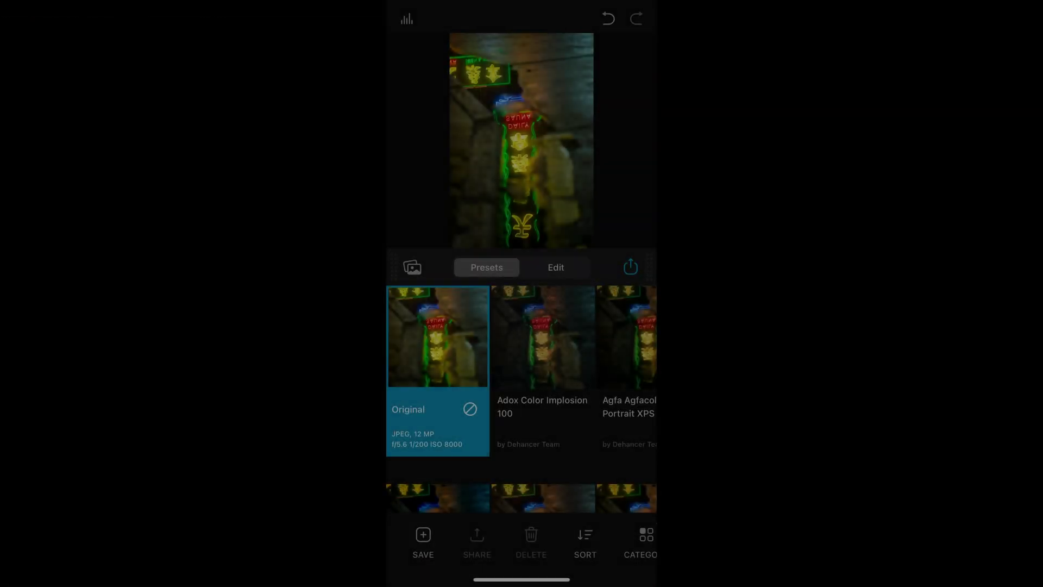
- Apply the Astrum Color Negative 125 look to the neon photo and start saving it as a preset
{"action": "scroll", "coordinate": [522, 399], "scroll_direction": "down", "scroll_amount": 1}
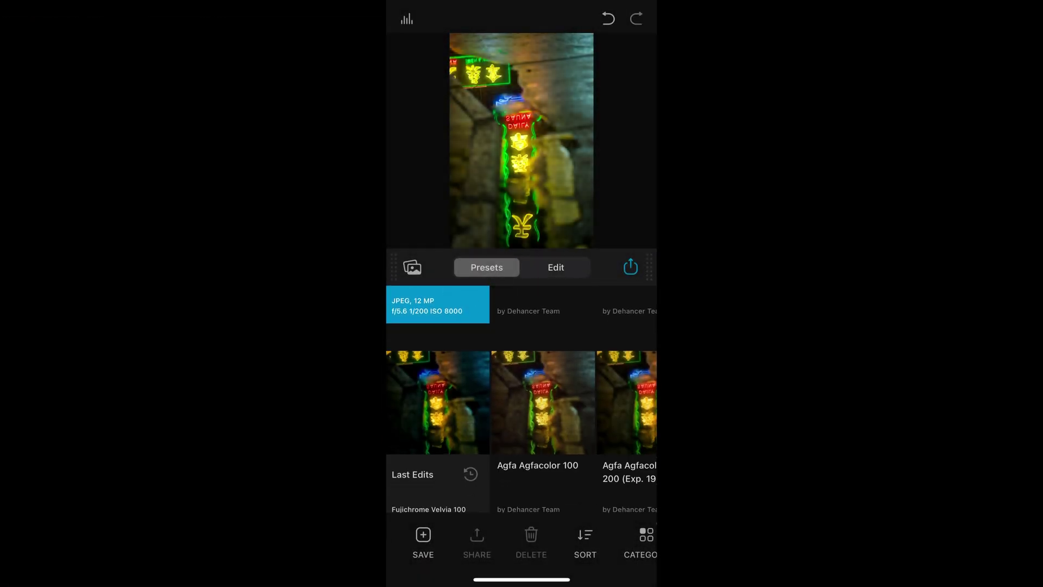
{"action": "scroll", "coordinate": [522, 399], "scroll_direction": "up", "scroll_amount": 3}
{"action": "scroll", "coordinate": [521, 369], "scroll_direction": "right", "scroll_amount": 3}
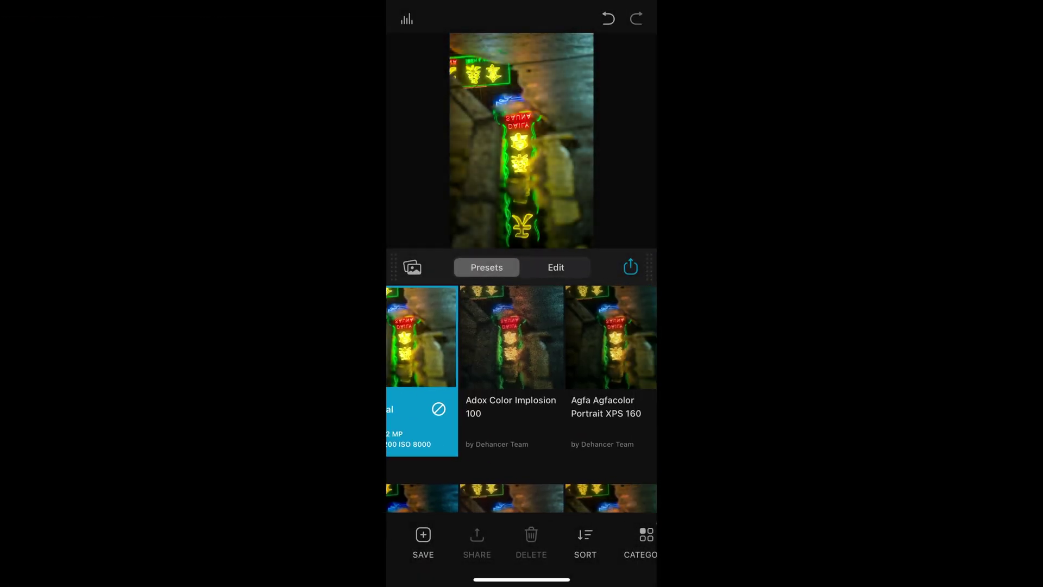
{"action": "scroll", "coordinate": [521, 369], "scroll_direction": "right", "scroll_amount": 2}
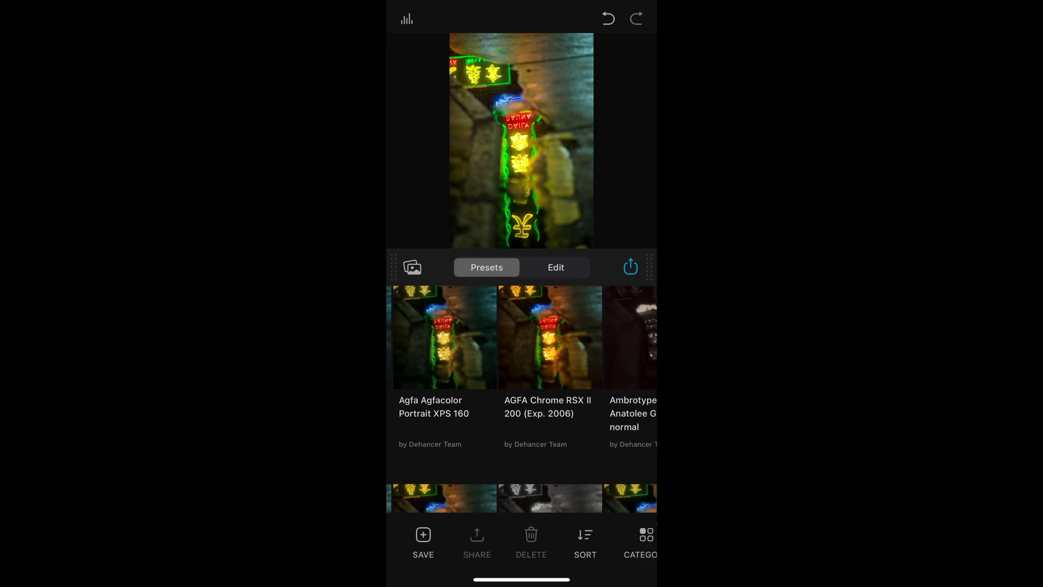
{"action": "scroll", "coordinate": [521, 369], "scroll_direction": "right", "scroll_amount": 2}
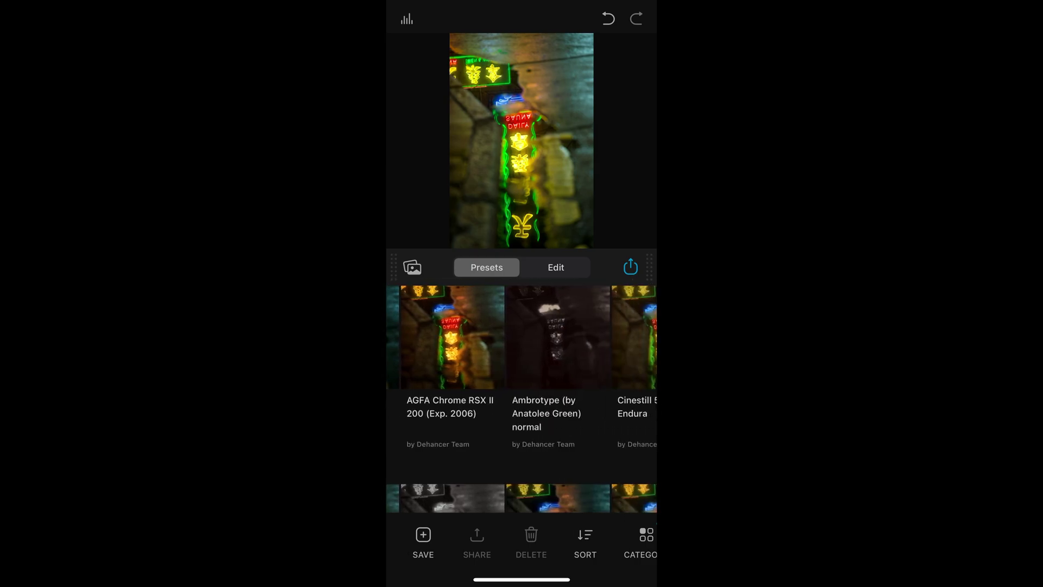
{"action": "scroll", "coordinate": [521, 399], "scroll_direction": "down", "scroll_amount": 3}
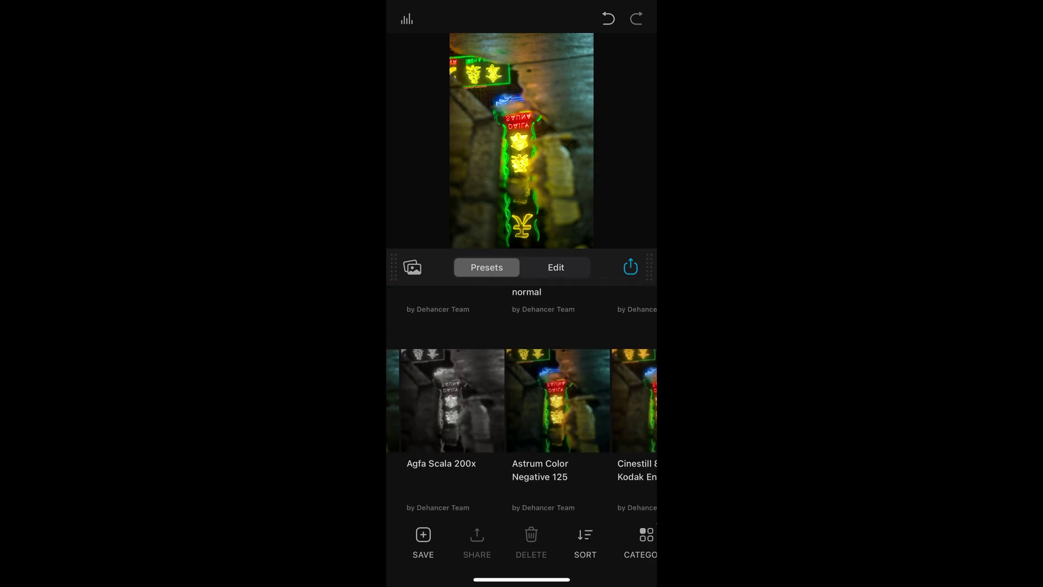
{"action": "scroll", "coordinate": [521, 400], "scroll_direction": "right", "scroll_amount": 2}
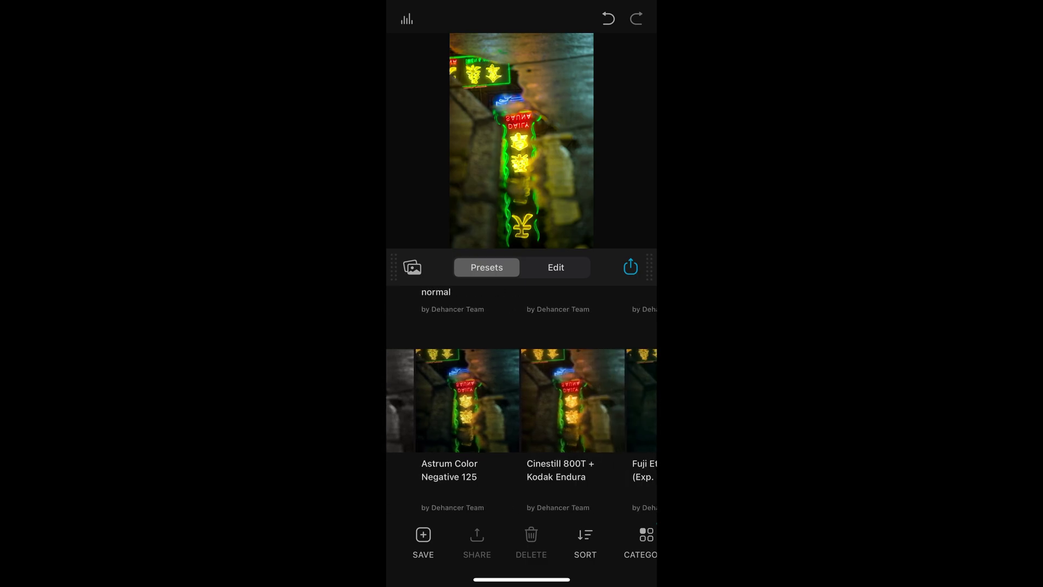
{"action": "left_click", "coordinate": [467, 424]}
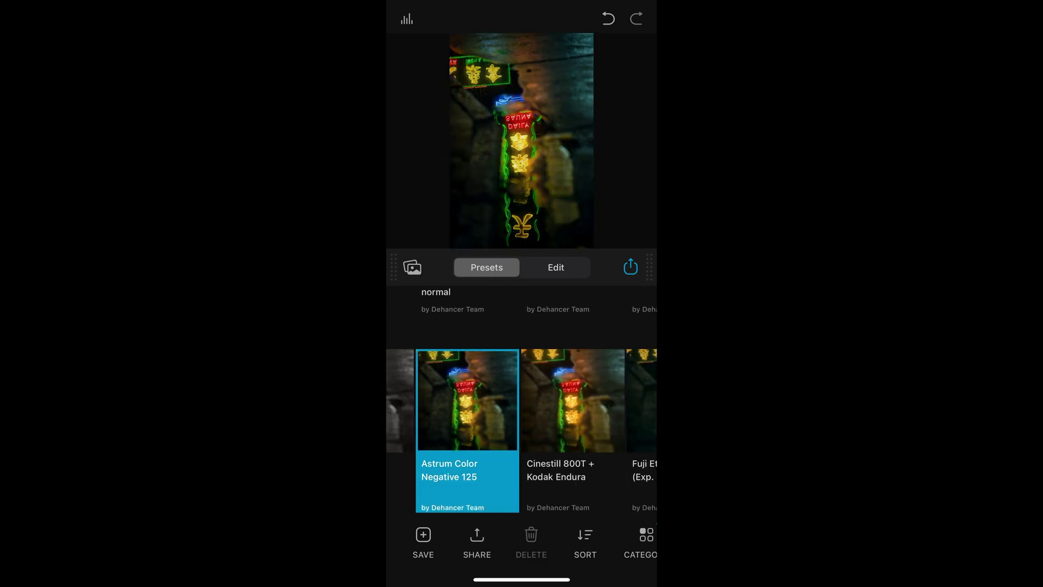
{"action": "left_click", "coordinate": [423, 539]}
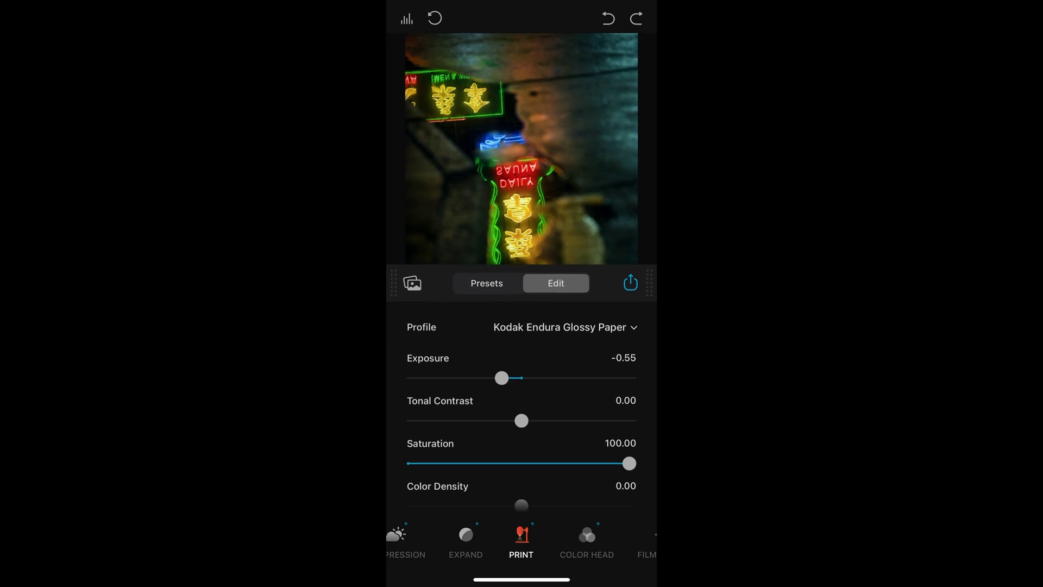
- Browse film presets, check the histogram, undo the last change and zoom into the photo
{"action": "left_click", "coordinate": [487, 283]}
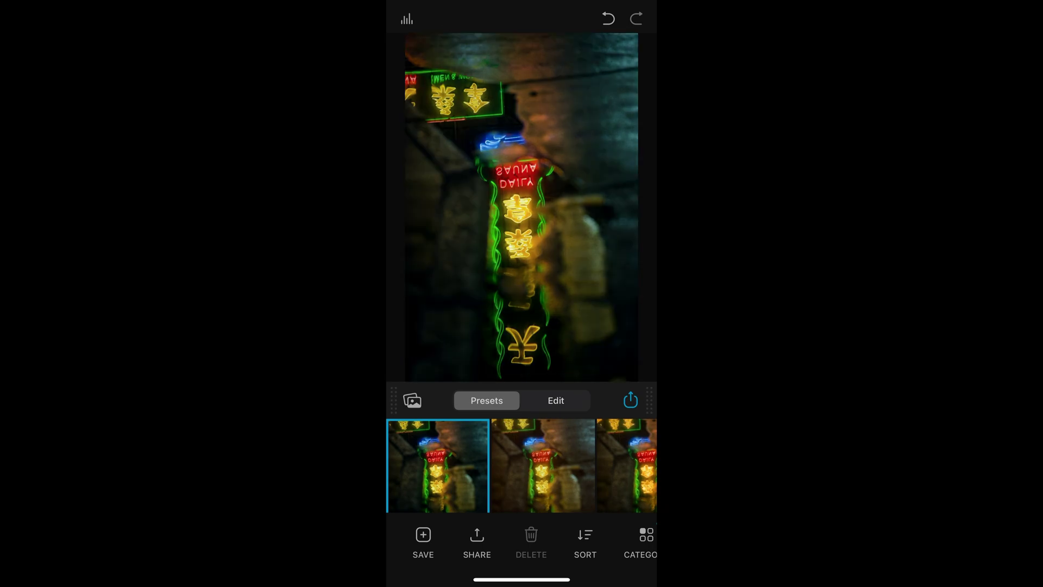
{"action": "left_click", "coordinate": [555, 401]}
{"action": "left_click", "coordinate": [406, 19]}
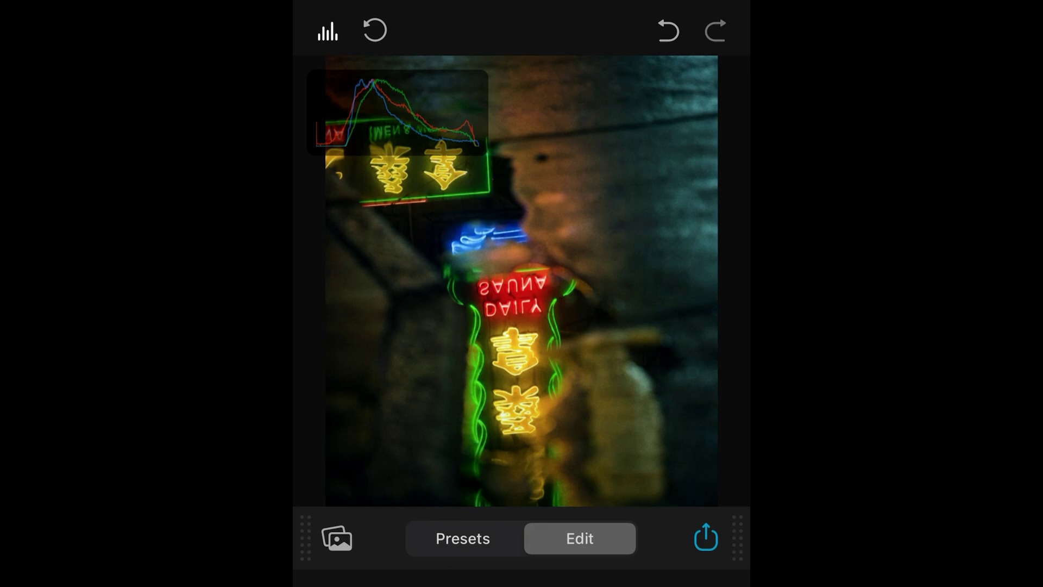
{"action": "left_click", "coordinate": [328, 31]}
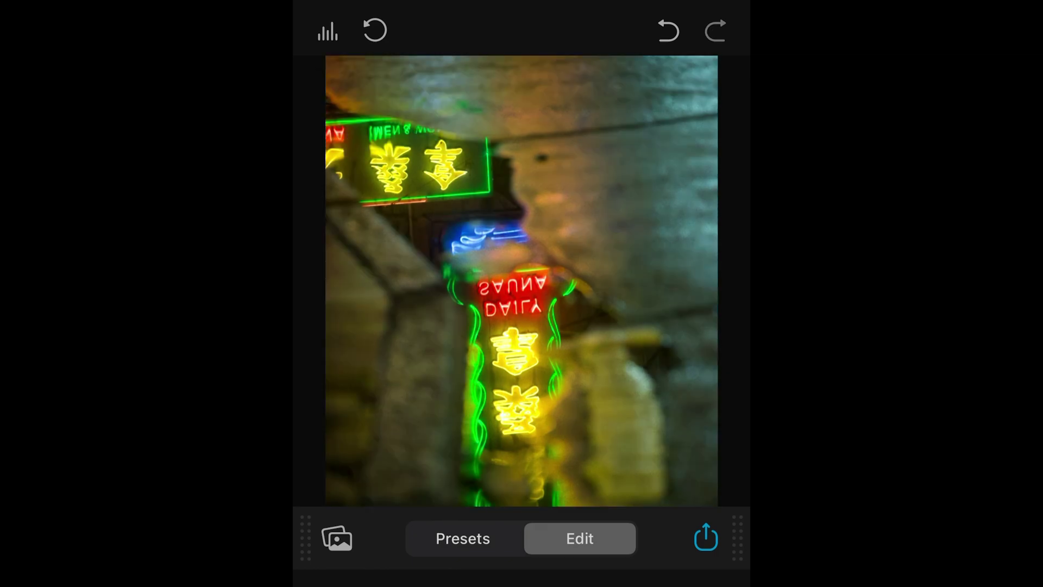
{"action": "left_click", "coordinate": [669, 31]}
{"action": "left_click", "coordinate": [462, 538]}
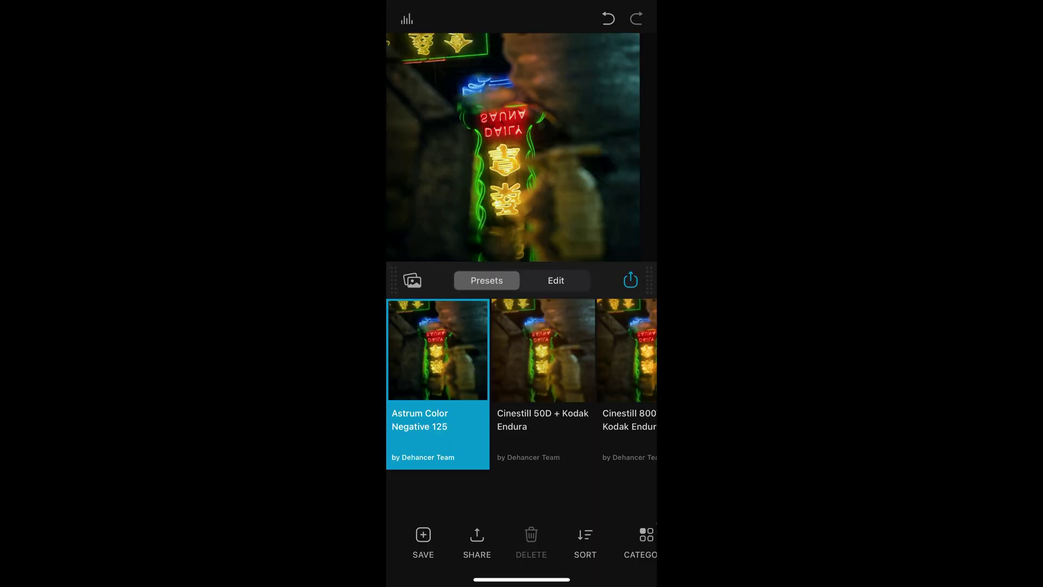
{"action": "left_click_drag", "start_coordinate": [522, 280], "coordinate": [522, 400]}
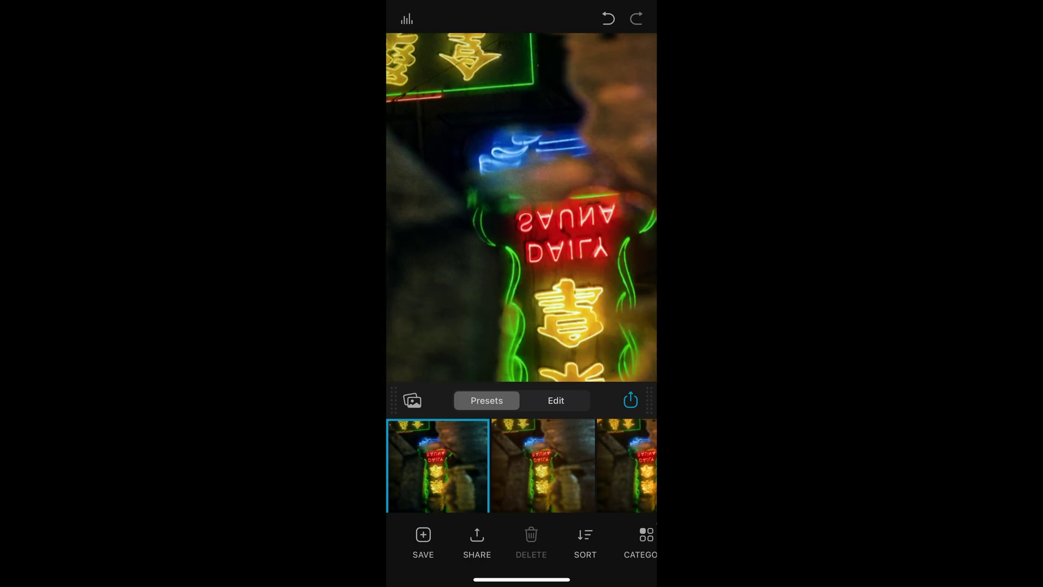
{"action": "left_click", "coordinate": [556, 401]}
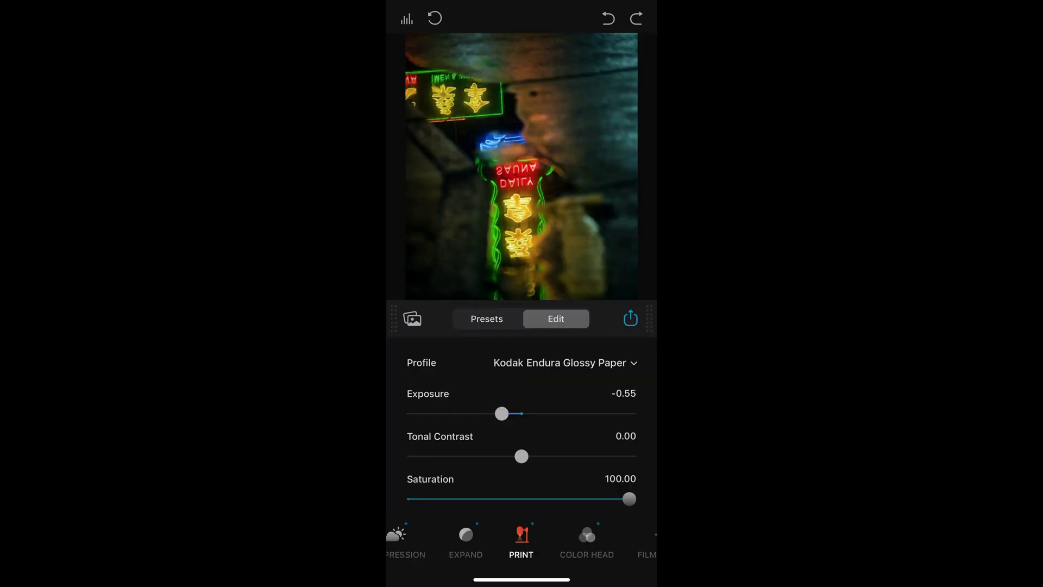
- Enlarge the preview and set the Kodak Endura Glossy Paper print exposure to -0.37
{"action": "left_click_drag", "start_coordinate": [522, 318], "coordinate": [522, 155]}
{"action": "mouse_move", "coordinate": [522, 282]}
{"action": "left_mouse_down"}
{"action": "mouse_move", "coordinate": [522, 400]}
{"action": "mouse_move", "coordinate": [521, 283]}
{"action": "left_mouse_up"}
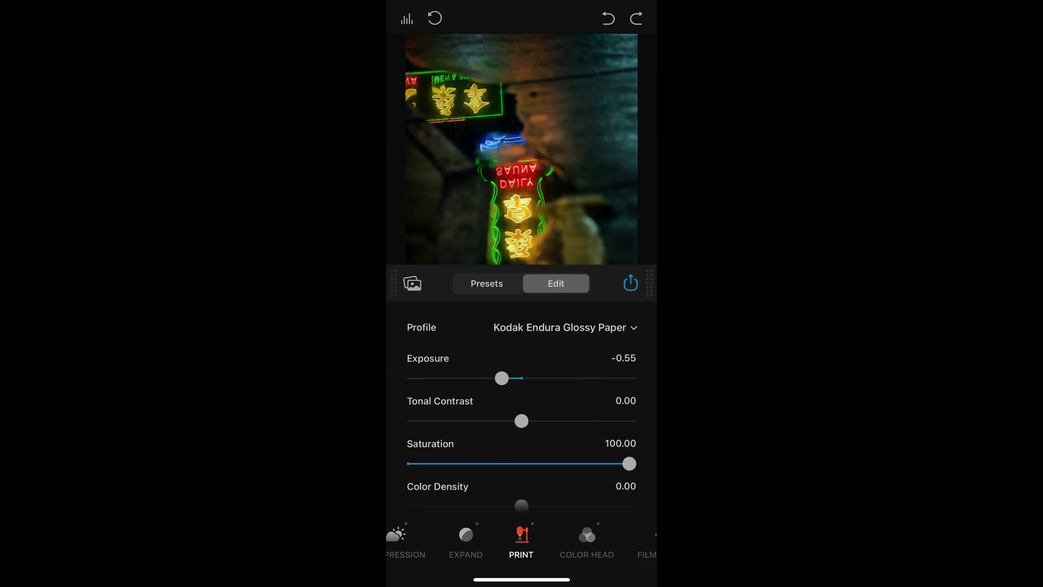
{"action": "double_click", "coordinate": [501, 377]}
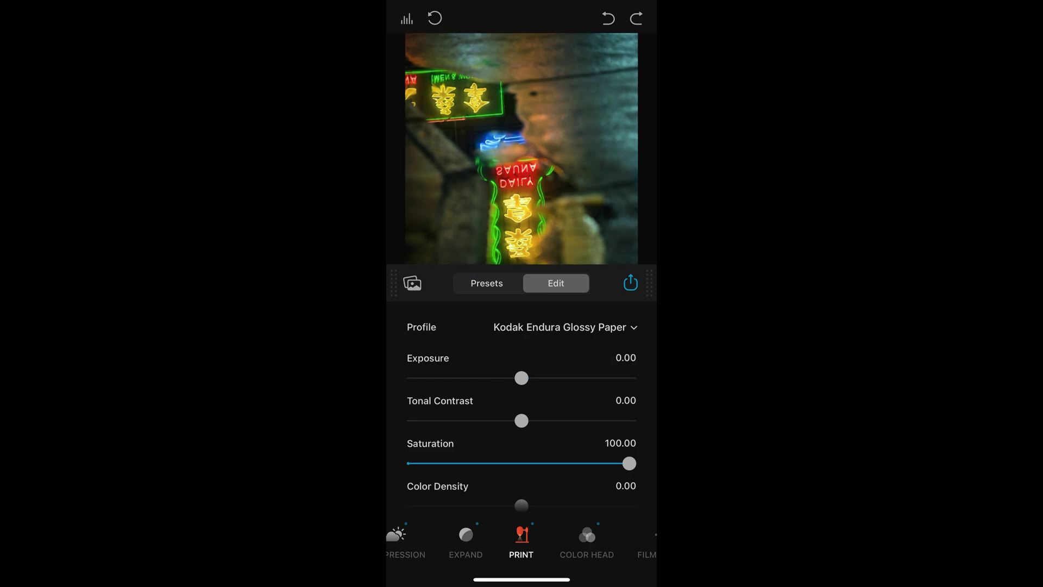
{"action": "mouse_move", "coordinate": [521, 377]}
{"action": "left_mouse_down"}
{"action": "mouse_move", "coordinate": [554, 377]}
{"action": "mouse_move", "coordinate": [507, 377]}
{"action": "left_mouse_up"}
{"action": "double_click", "coordinate": [554, 377]}
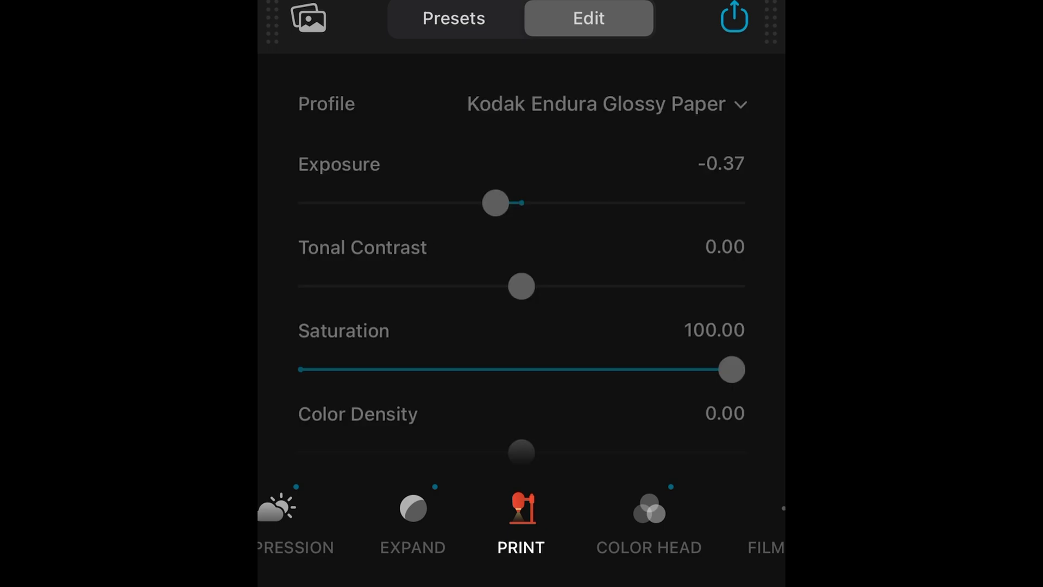
{"action": "left_click", "coordinate": [413, 516]}
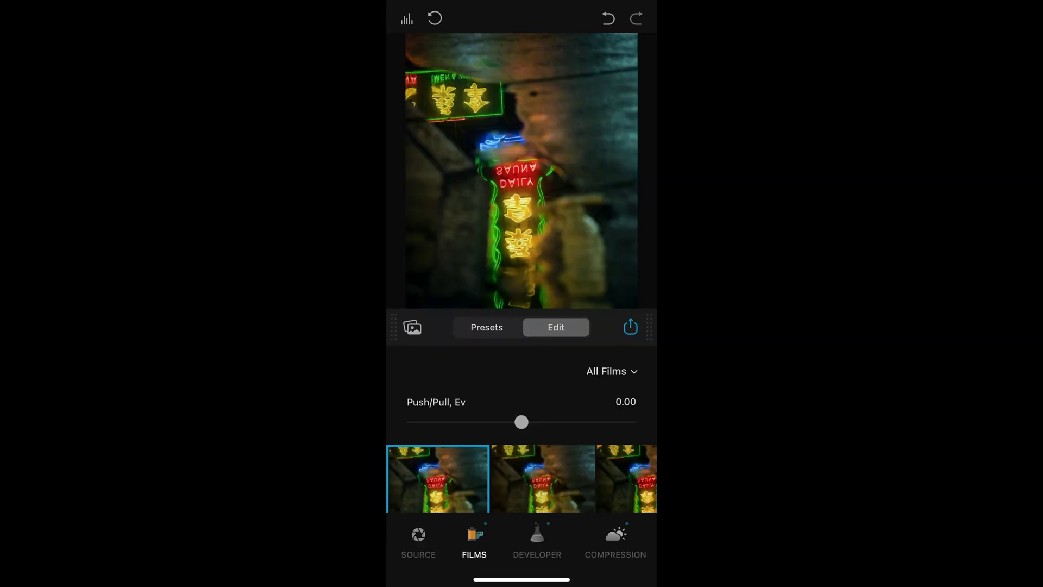
- Set the video export quality to Full Res, 24 fps and 80 Mbps
{"action": "left_click", "coordinate": [630, 327]}
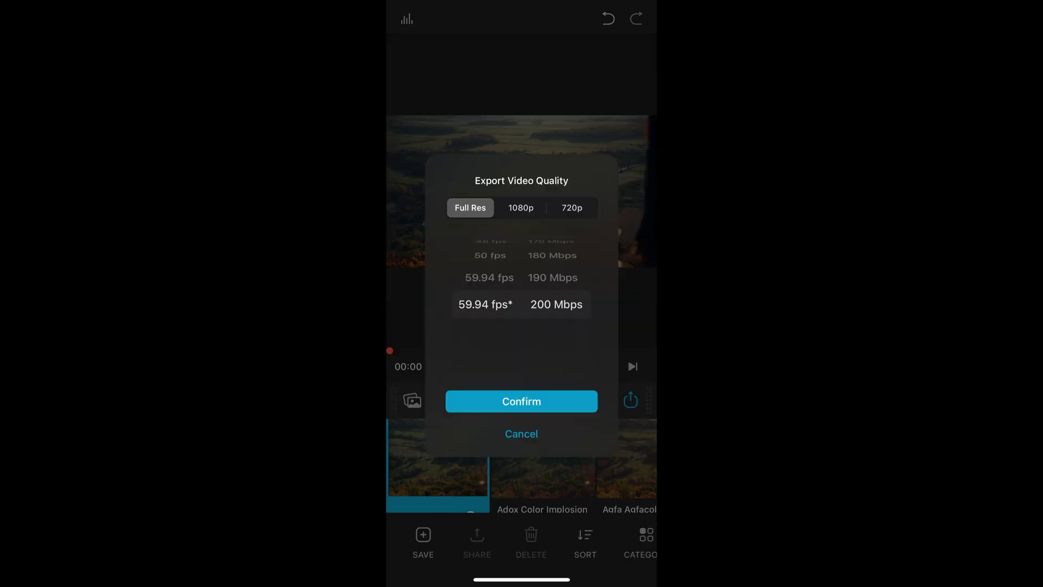
{"action": "scroll", "coordinate": [485, 304], "scroll_direction": "up", "scroll_amount": 7}
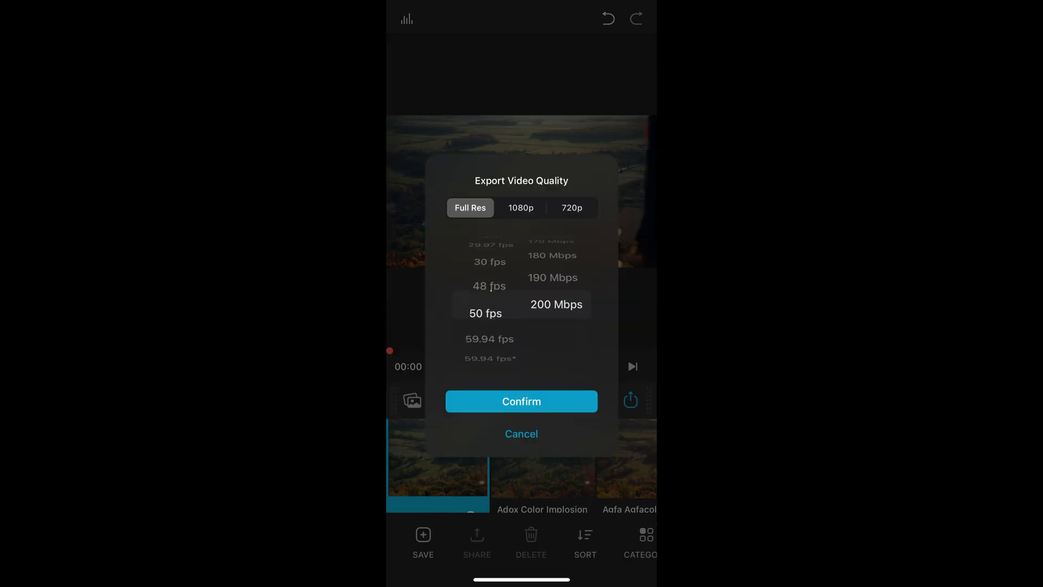
{"action": "scroll", "coordinate": [556, 304], "scroll_direction": "up", "scroll_amount": 12}
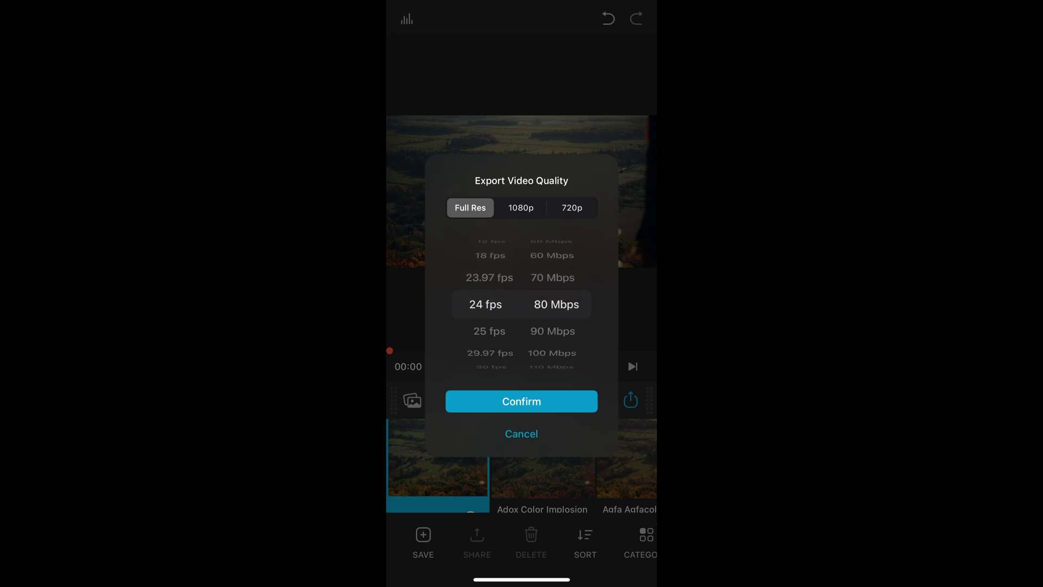